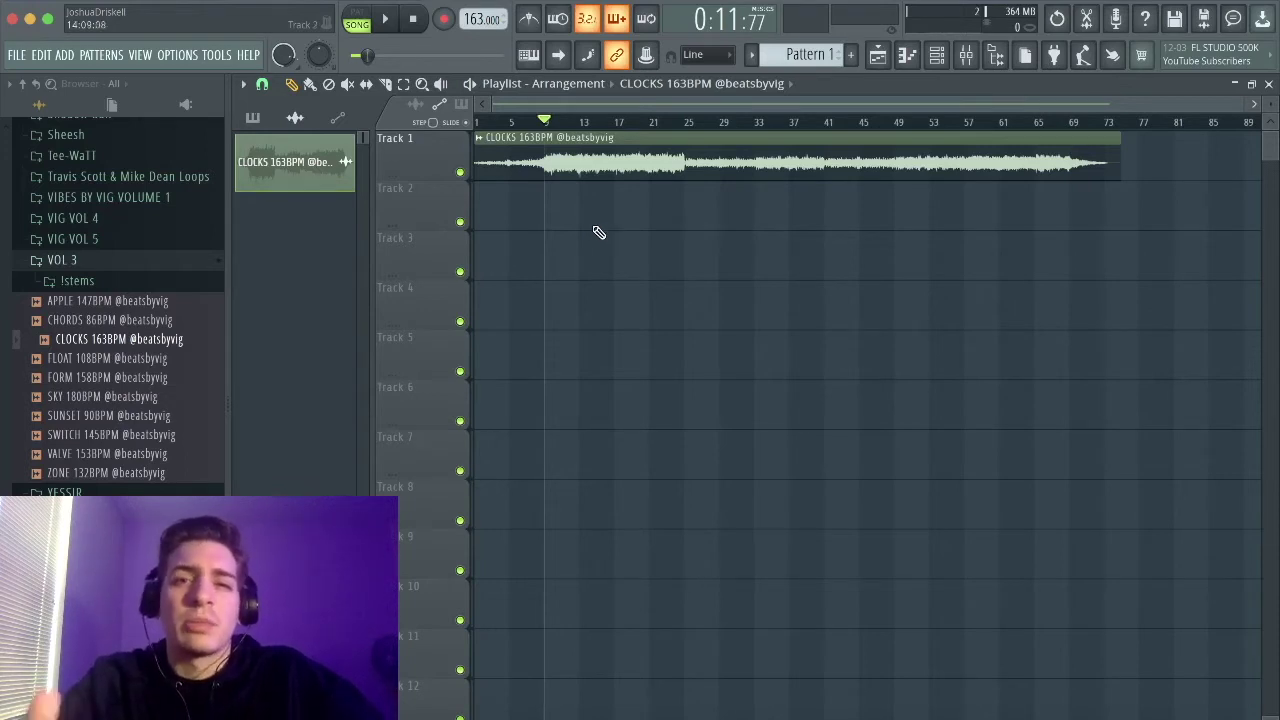
- During song playback, place snuff rim hits on steps 9, 15, 25, 41, 47 and 57 of Pattern 1
key("space")
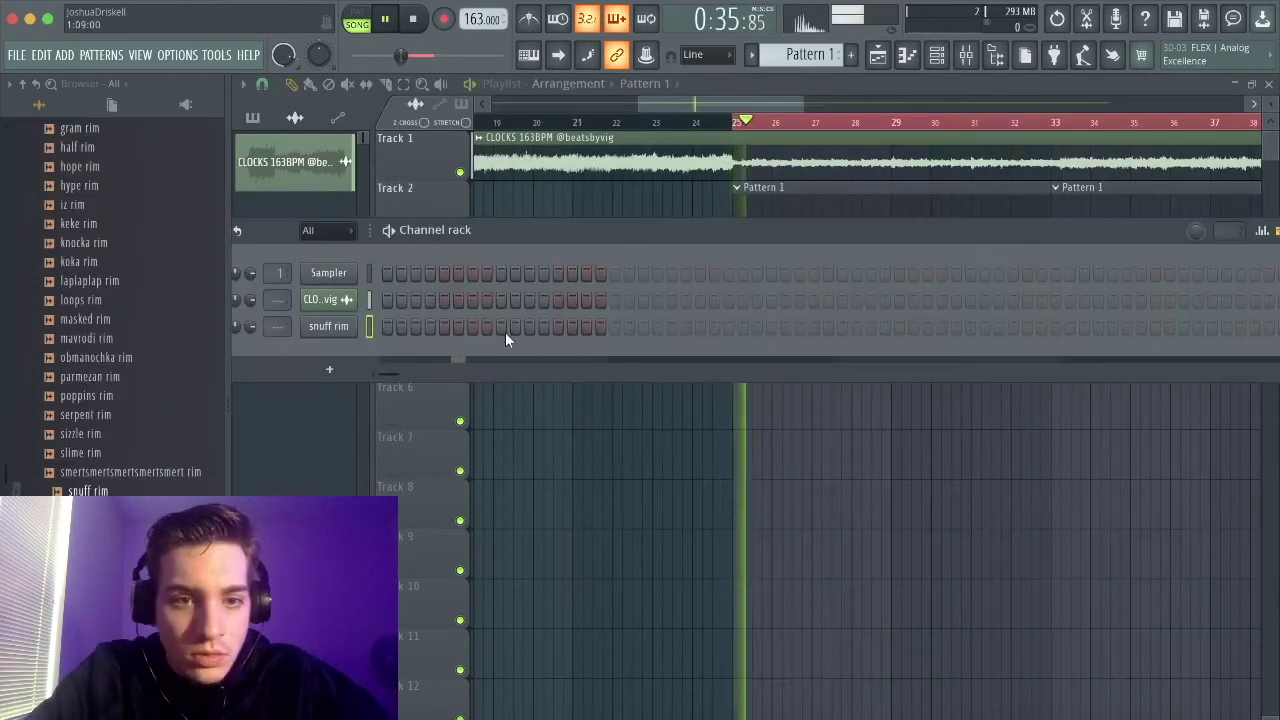
left_click(501, 326)
left_click(728, 326)
left_click(956, 326)
left_click(1040, 326)
left_click(1184, 326)
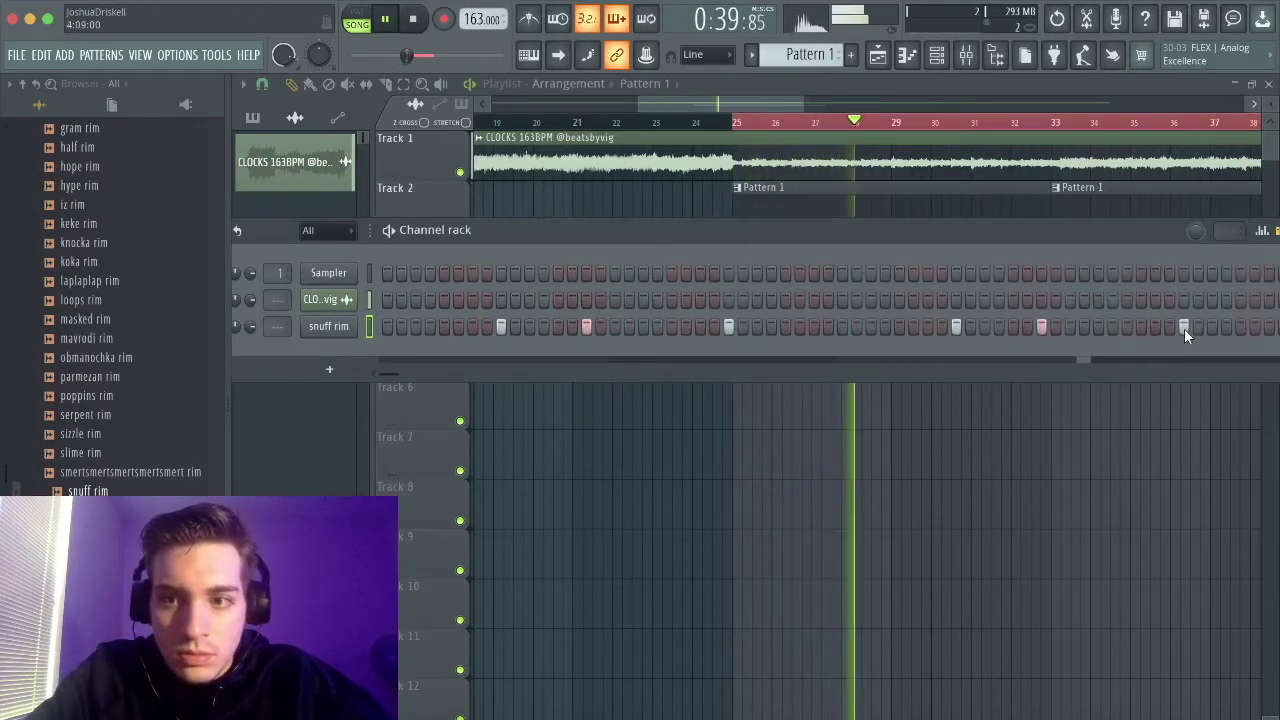
- Duplicate the four-bar snuff rim sequence into bars 5 to 8 in its piano roll and stop playback
right_click(343, 328)
left_click(392, 326)
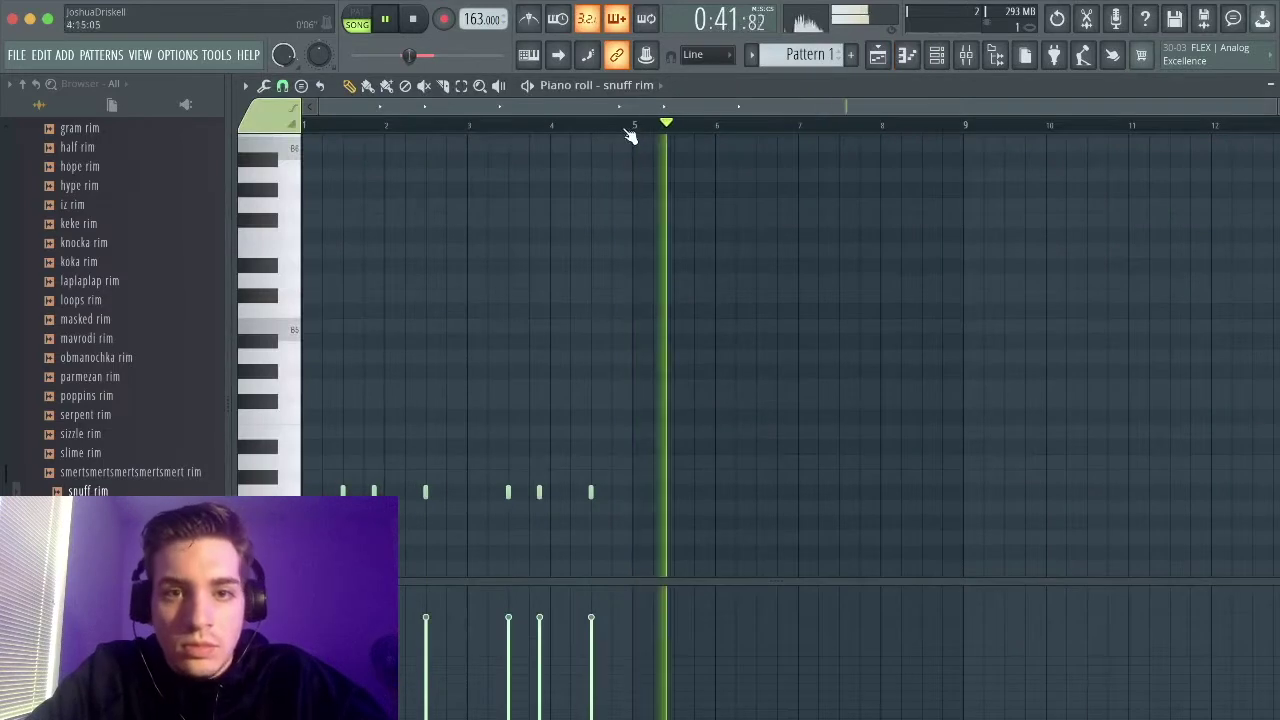
key("ctrl+b")
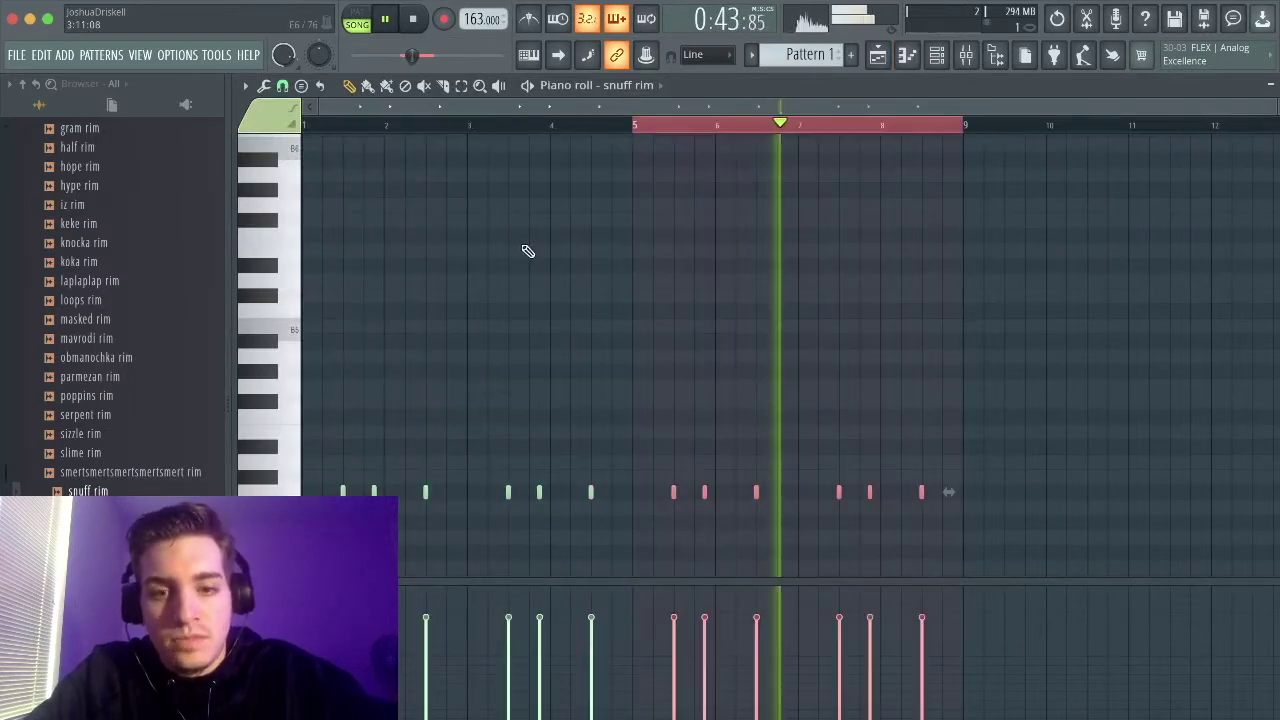
key("space")
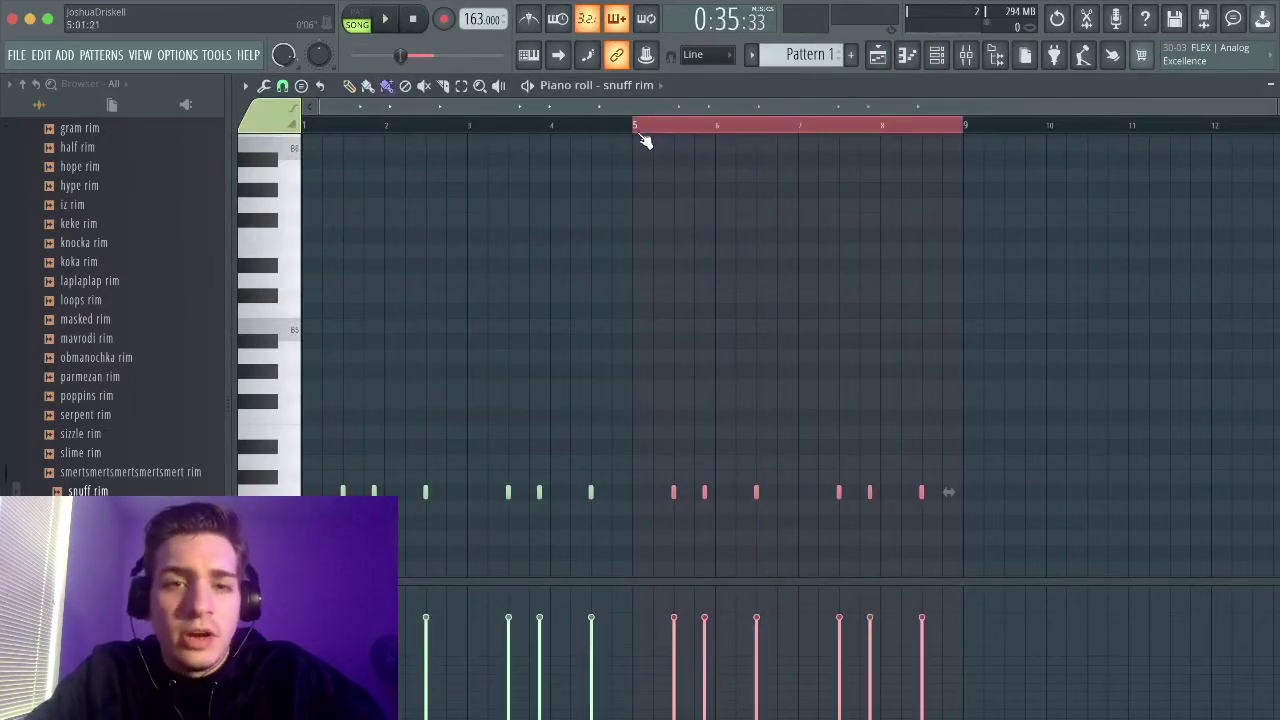
left_click_drag(640, 126, 266, 124)
left_click_drag(695, 130, 638, 135)
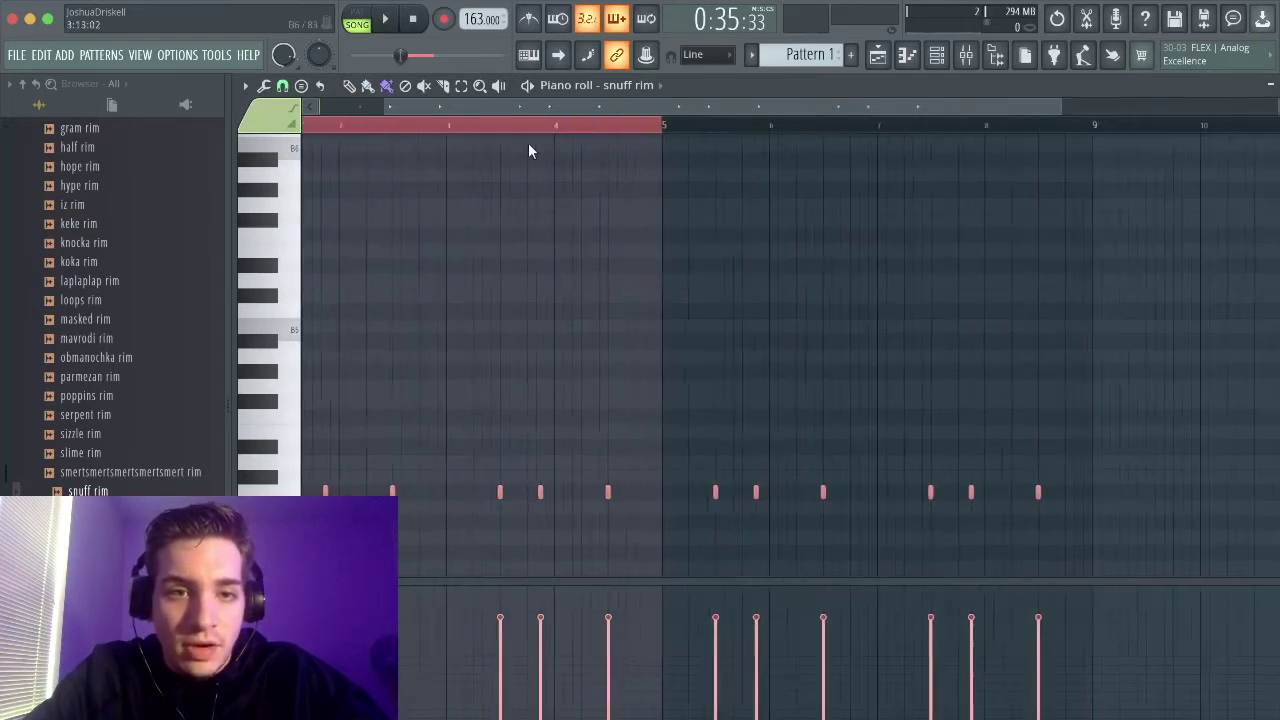
scroll(492, 146, "up", 2)
scroll(757, 135, "up", 3)
scroll(757, 135, "down", 6)
scroll(620, 270, "up", 3)
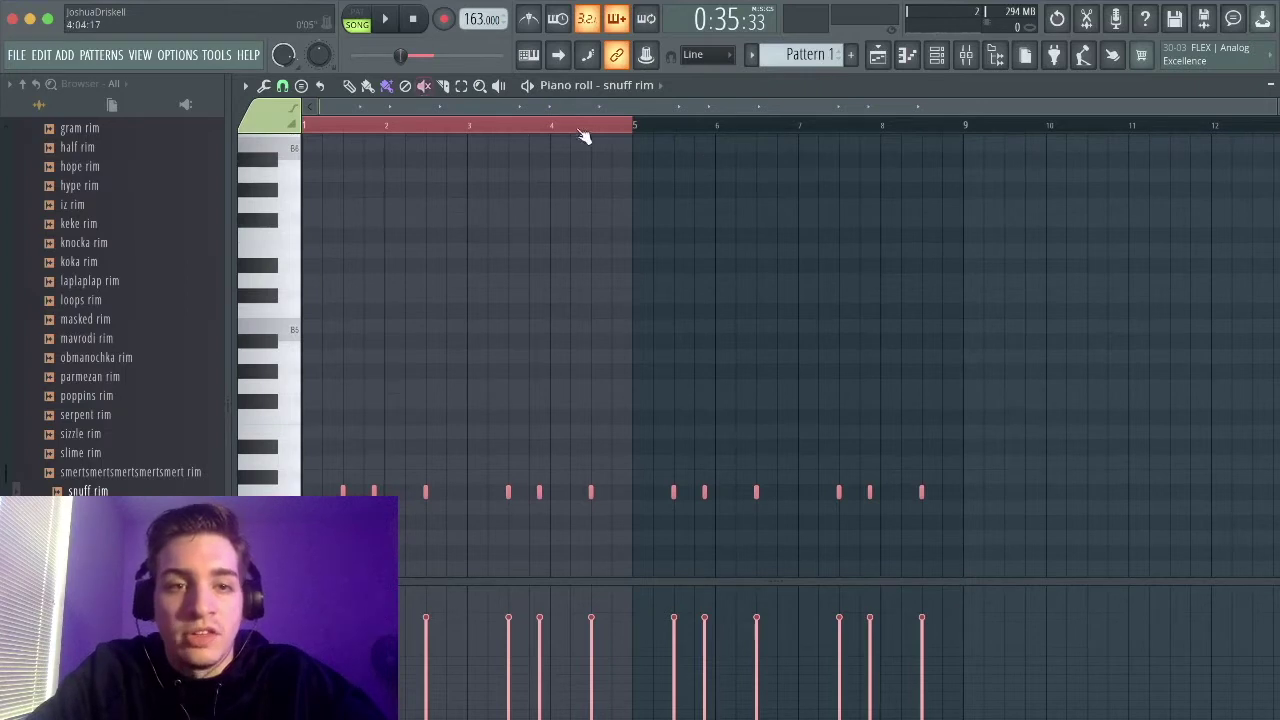
left_click(636, 128)
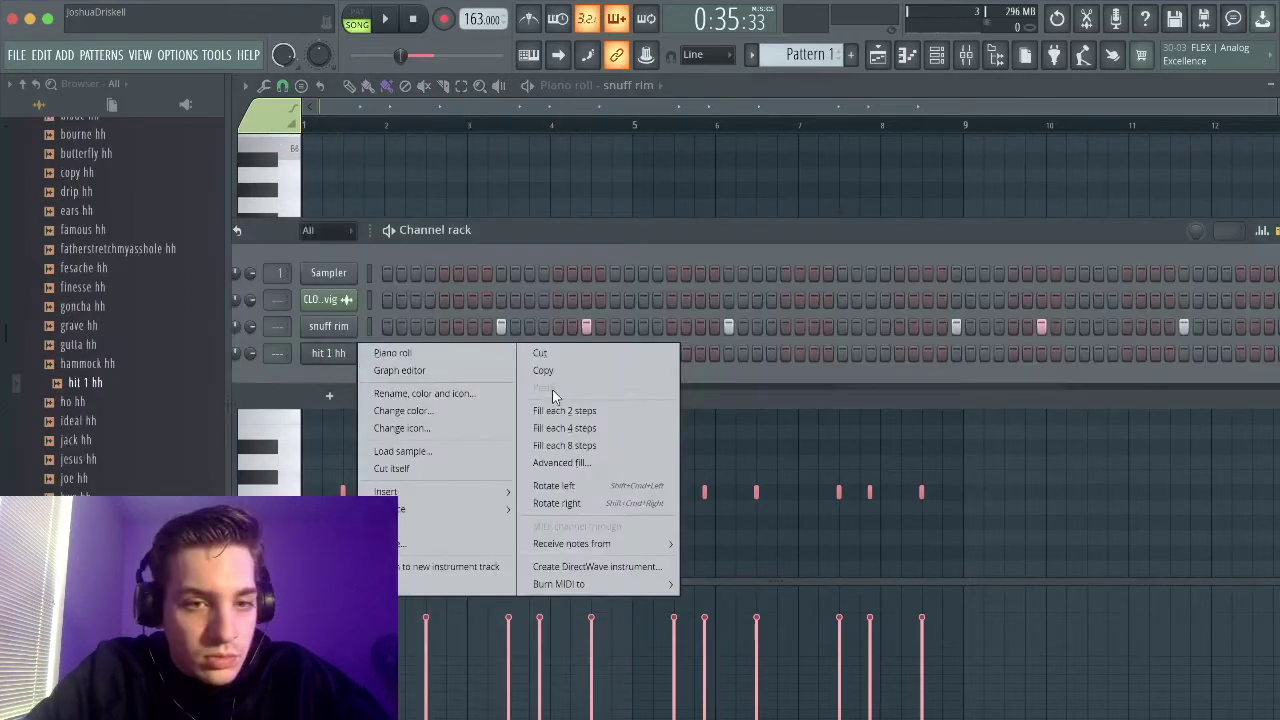
- Fill the hit 1 hh channel with a note every 2 steps and check its channel settings during playback
left_click(540, 410)
key("space")
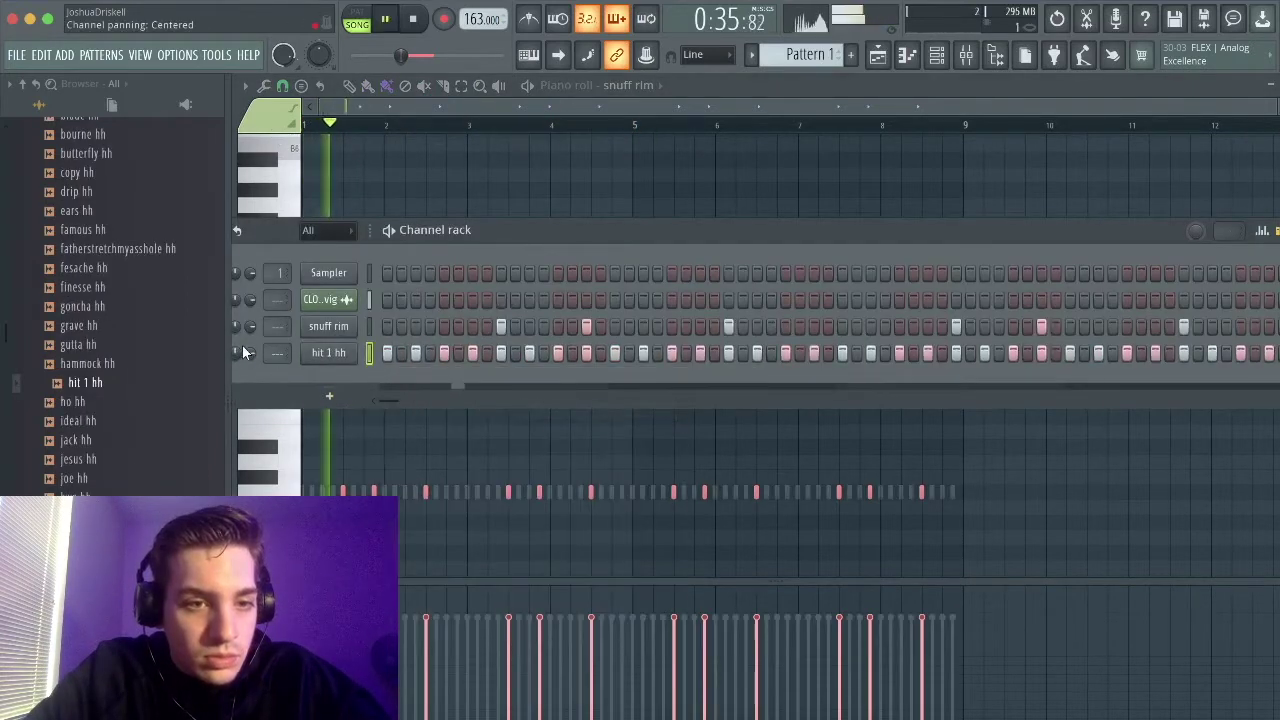
left_click(328, 352)
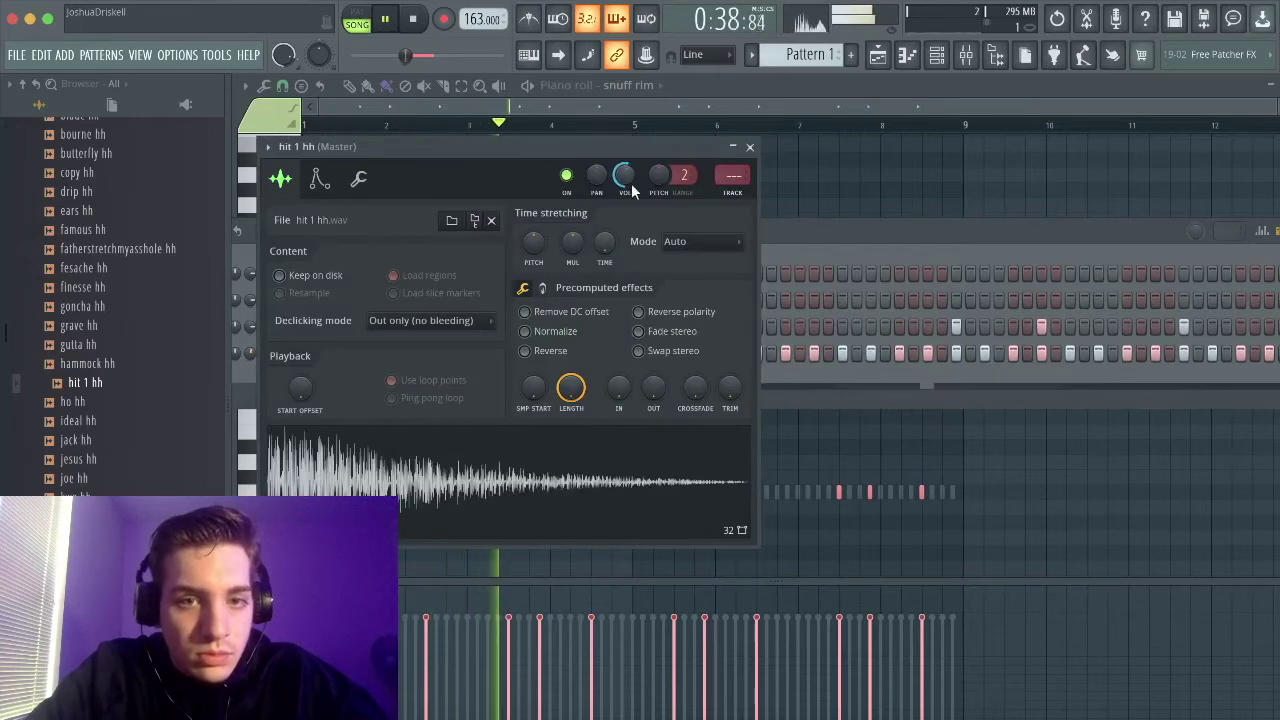
left_click(359, 178)
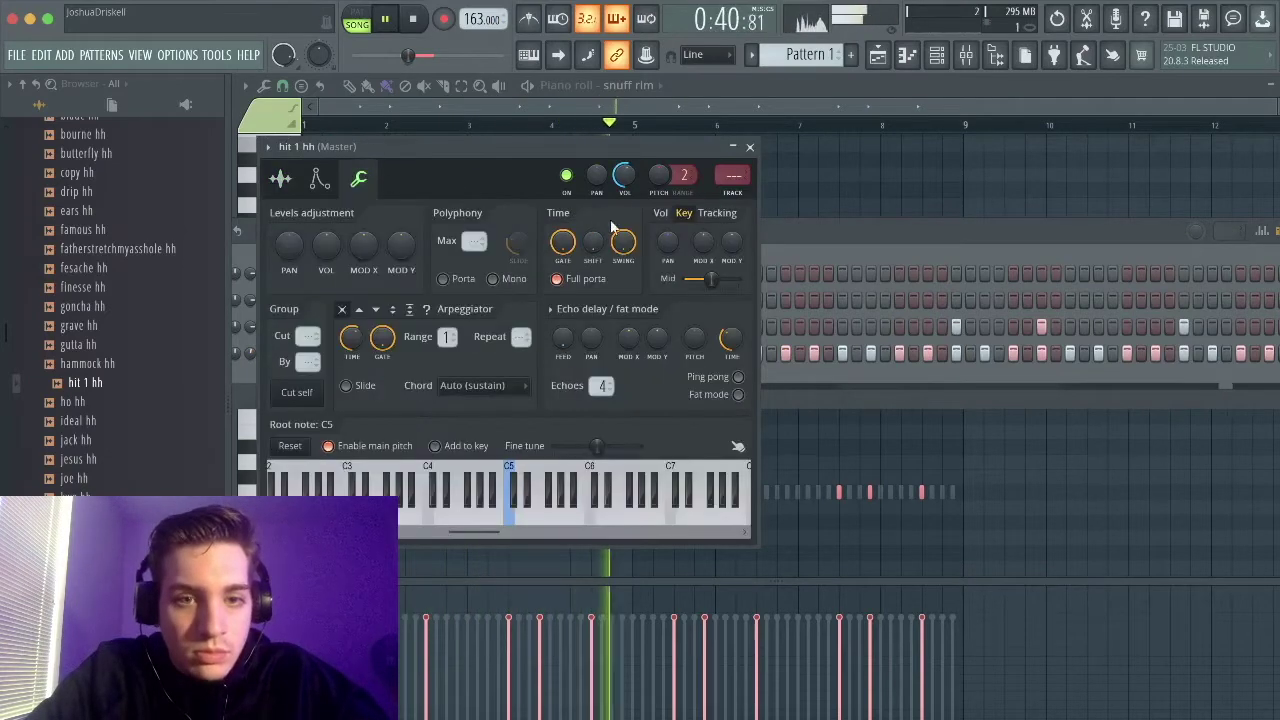
left_click(749, 147)
- Duplicate the opening C5 notes in the hit 1 hh piano roll until the hi-hats fill bars 1 to 8
right_click(350, 353)
left_click(393, 358)
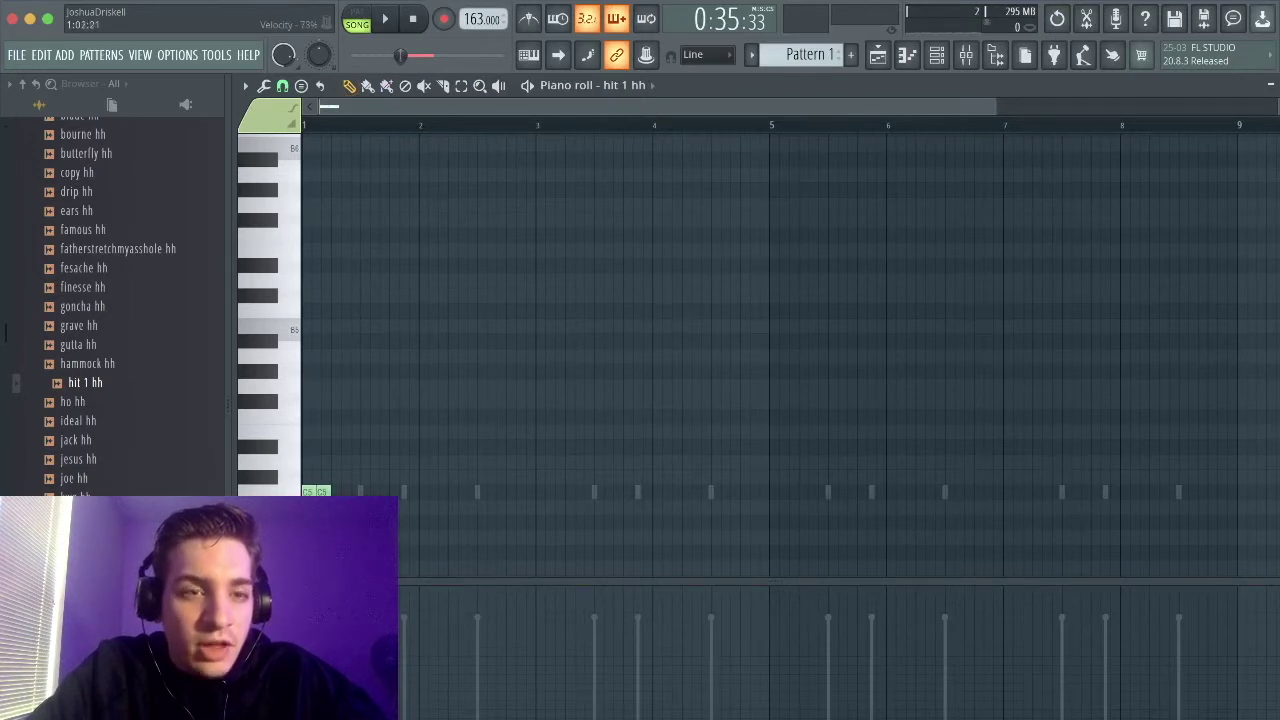
left_click(463, 88)
scroll(415, 320, "down", 5)
left_click_drag(392, 374, 271, 310)
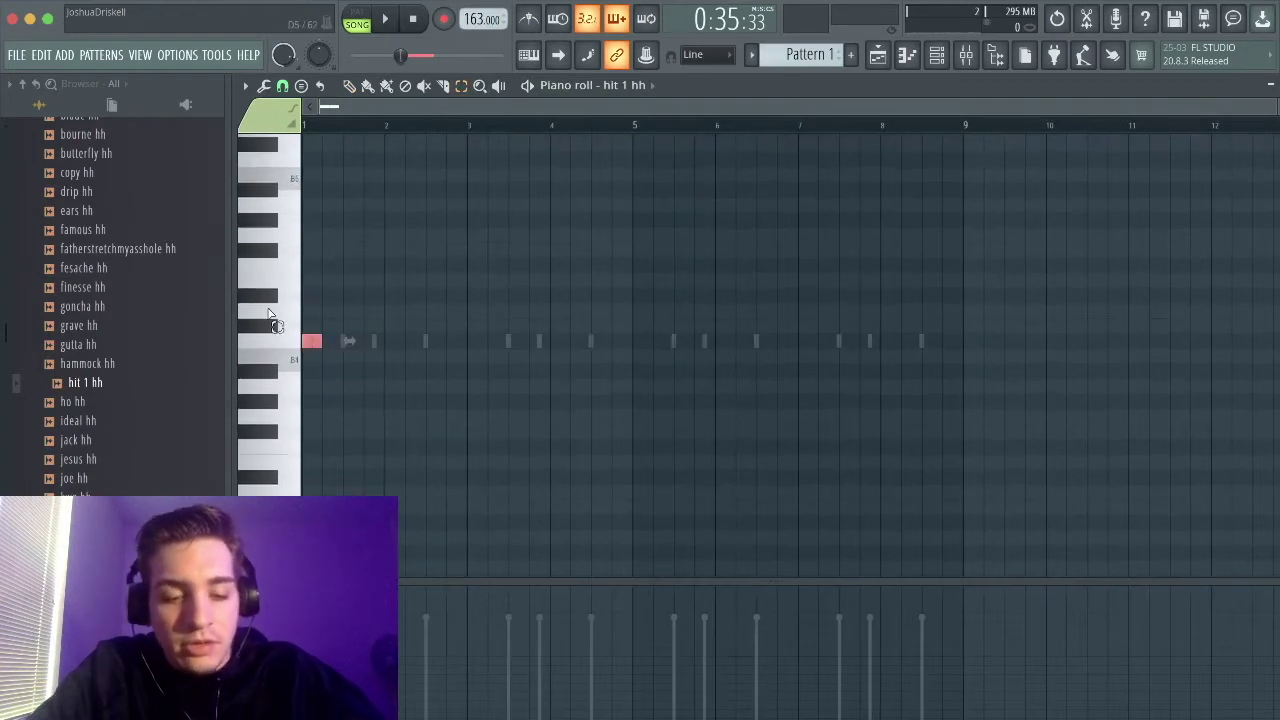
key("super+b")
left_click_drag(403, 377, 245, 319)
key("super+b")
left_click_drag(468, 380, 285, 305)
key("super+b")
left_click_drag(514, 381, 198, 314)
key("super+b")
left_click_drag(724, 438, 167, 309)
key("super+b")
left_click(391, 241)
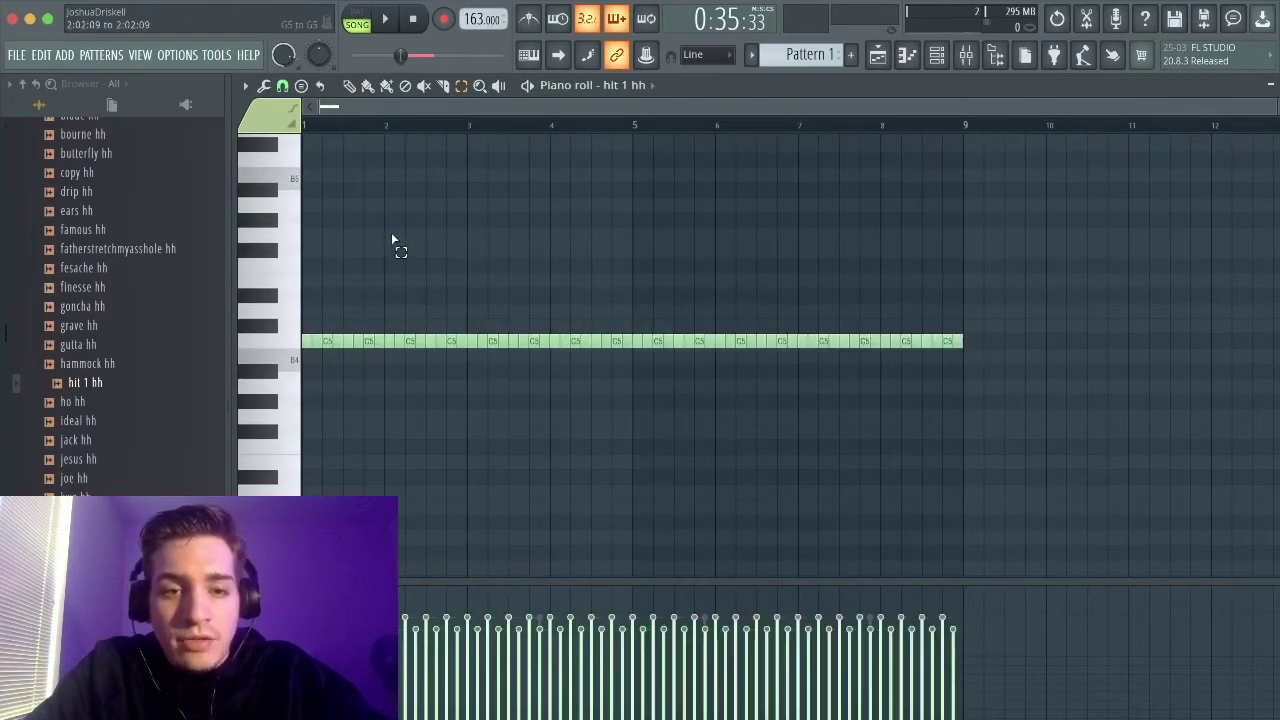
- Randomize the panning and velocity levels of the hi-hat notes and switch the note property display back to velocity
key("alt+r")
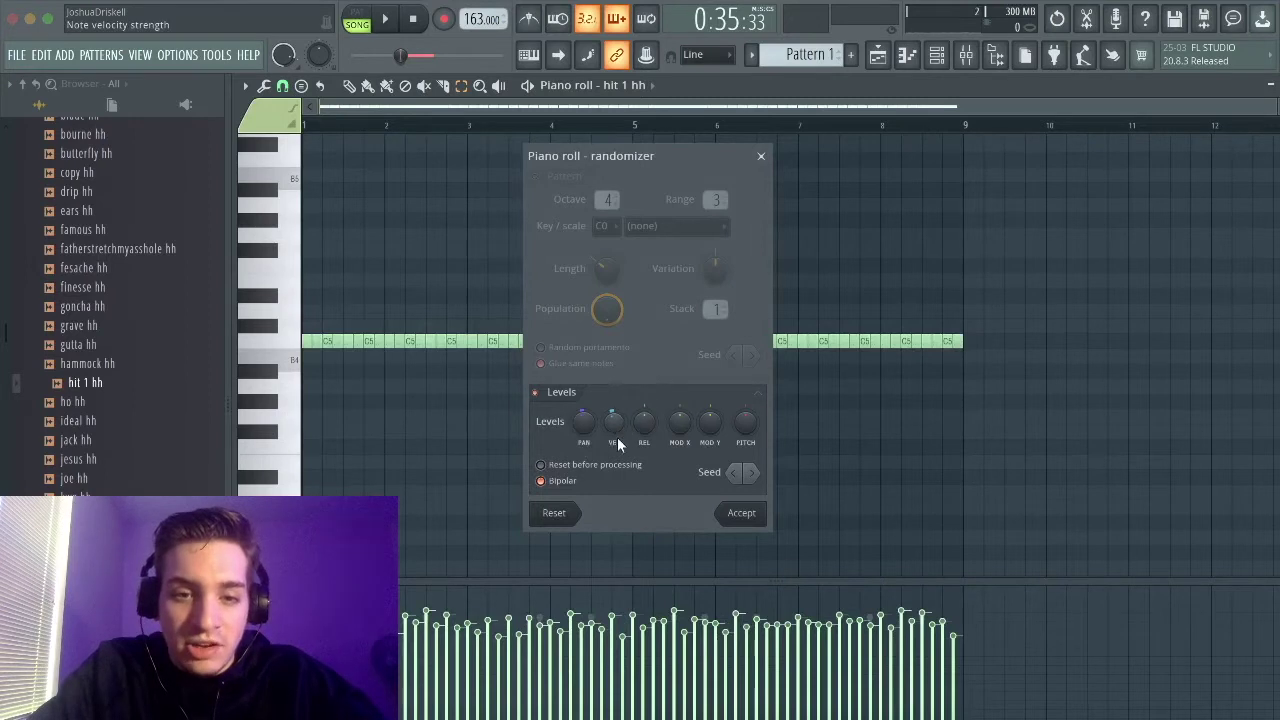
left_click_drag(614, 421, 614, 440)
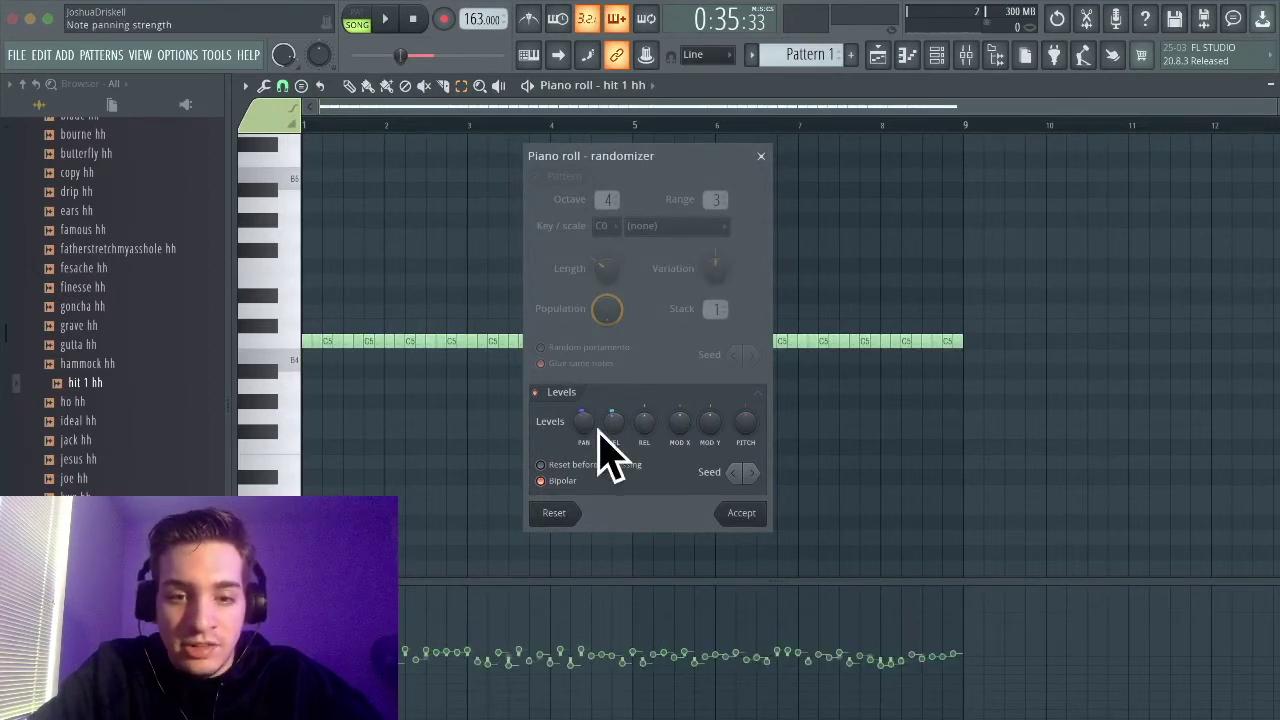
left_click(741, 515)
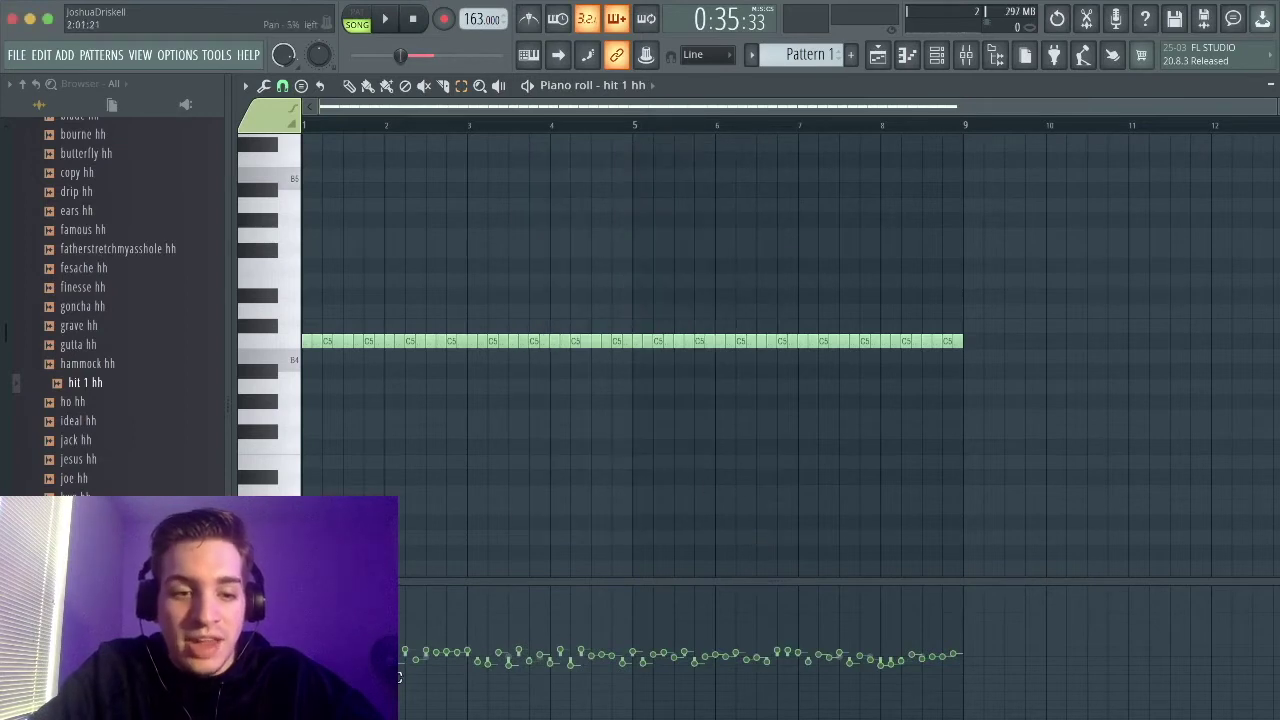
left_click(397, 676)
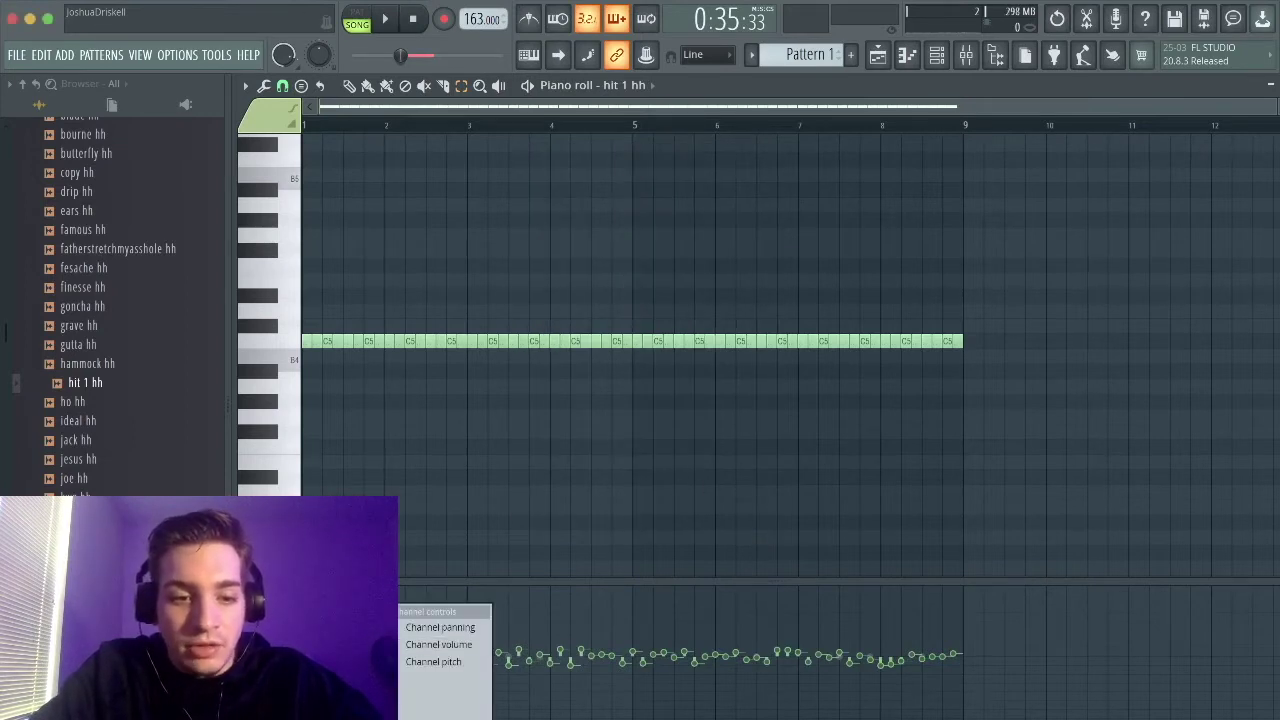
left_click(345, 645)
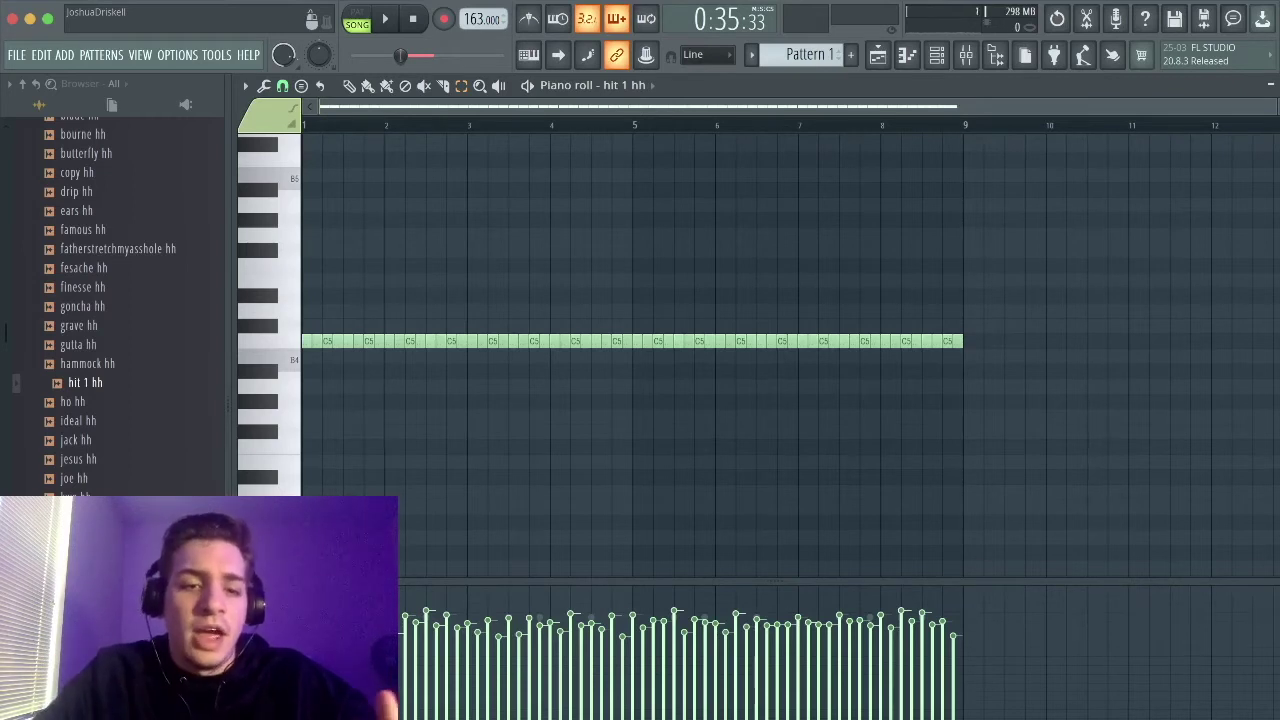
- Set the hit 1 hh channel's fine time shift to 0:01 in its channel settings
left_click(936, 55)
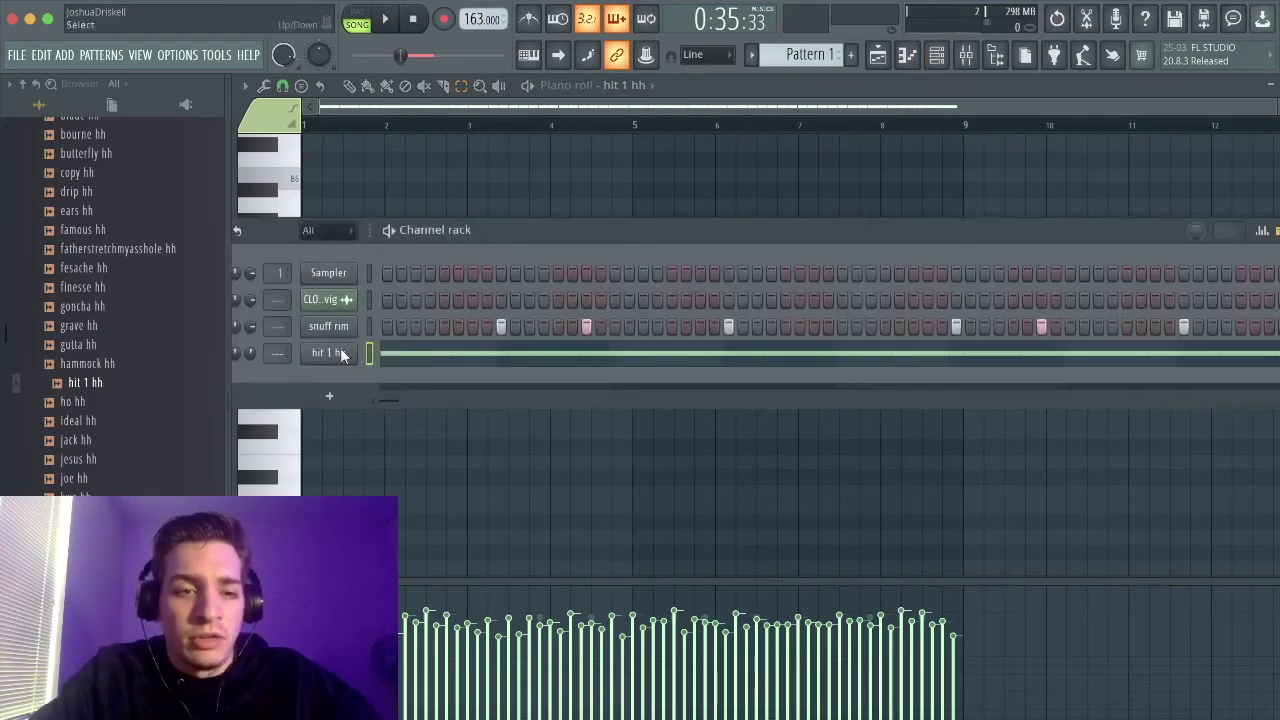
left_click(345, 352)
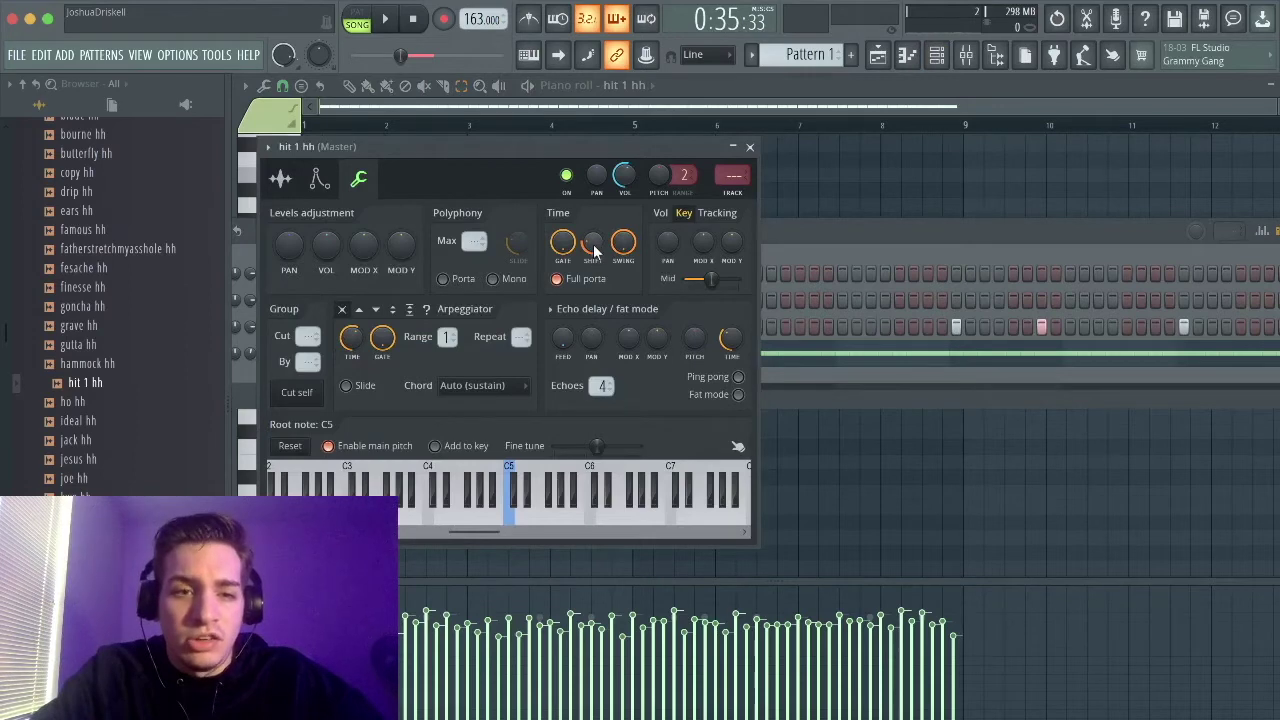
left_click(280, 178)
left_click(749, 147)
left_click(344, 359)
left_click(360, 180)
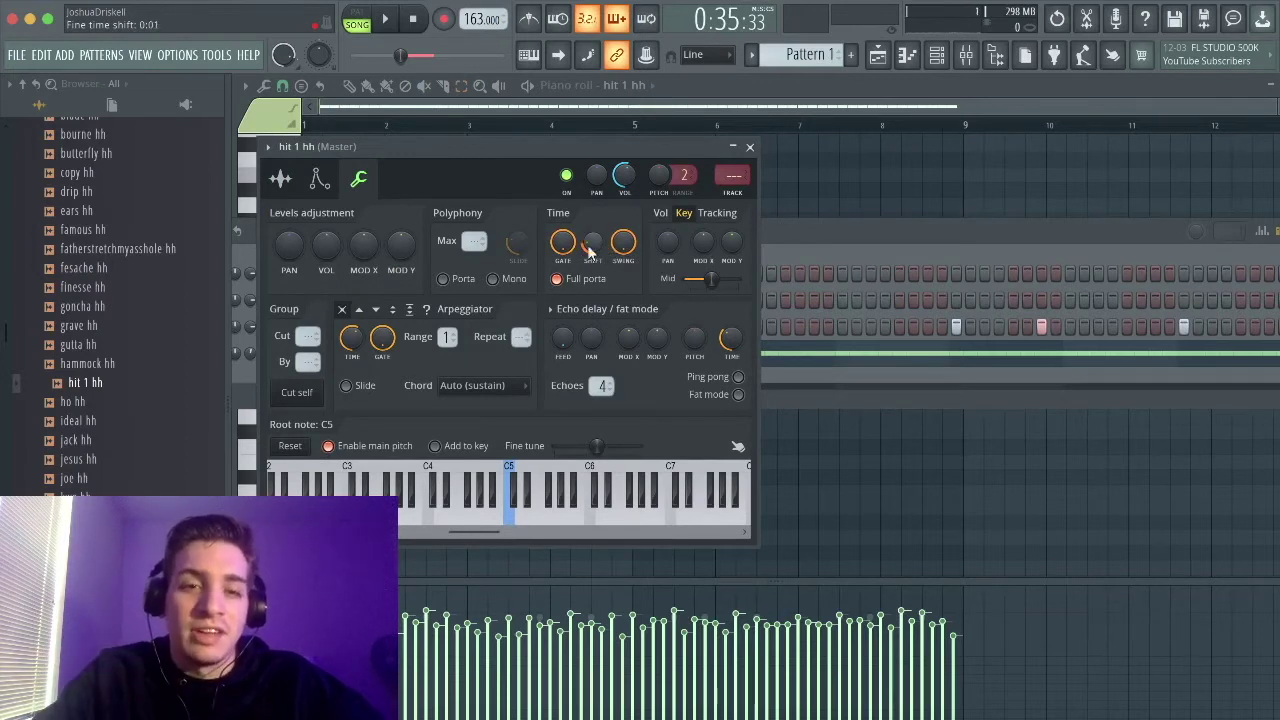
left_click(749, 147)
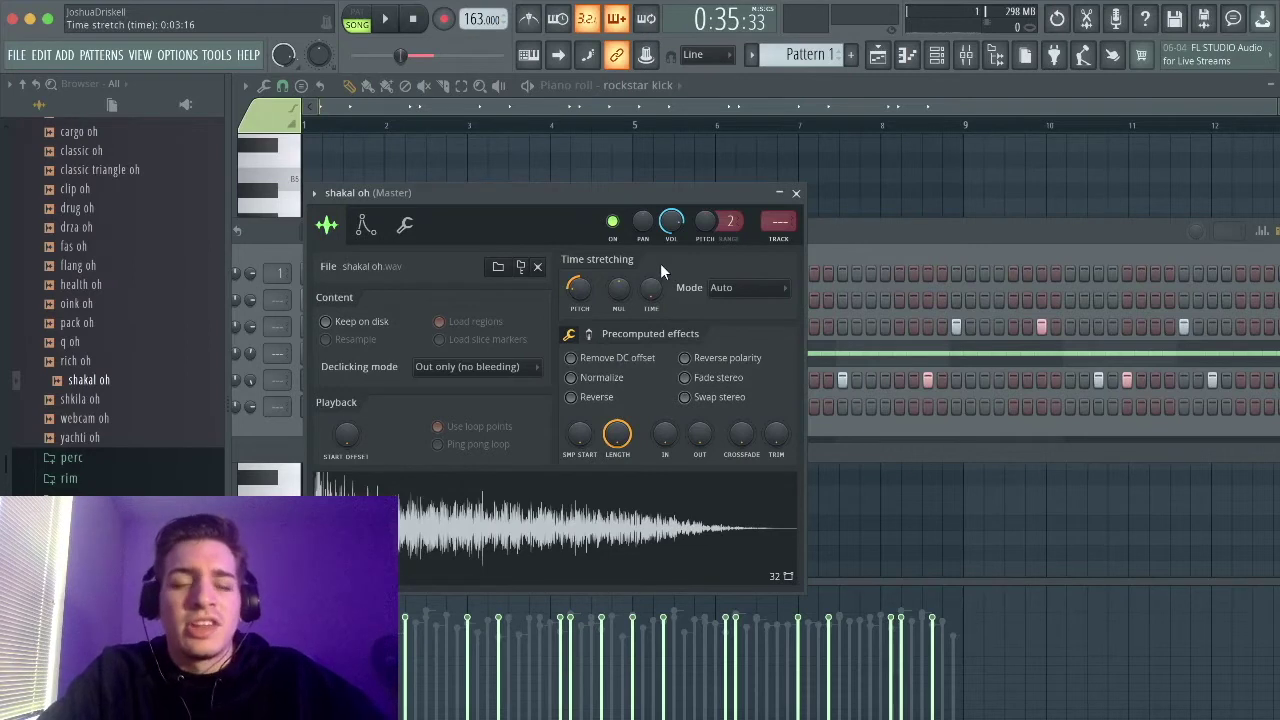
- Examine the pitch and time-stretching settings of the shakal oh channel and start song playback
left_click(796, 193)
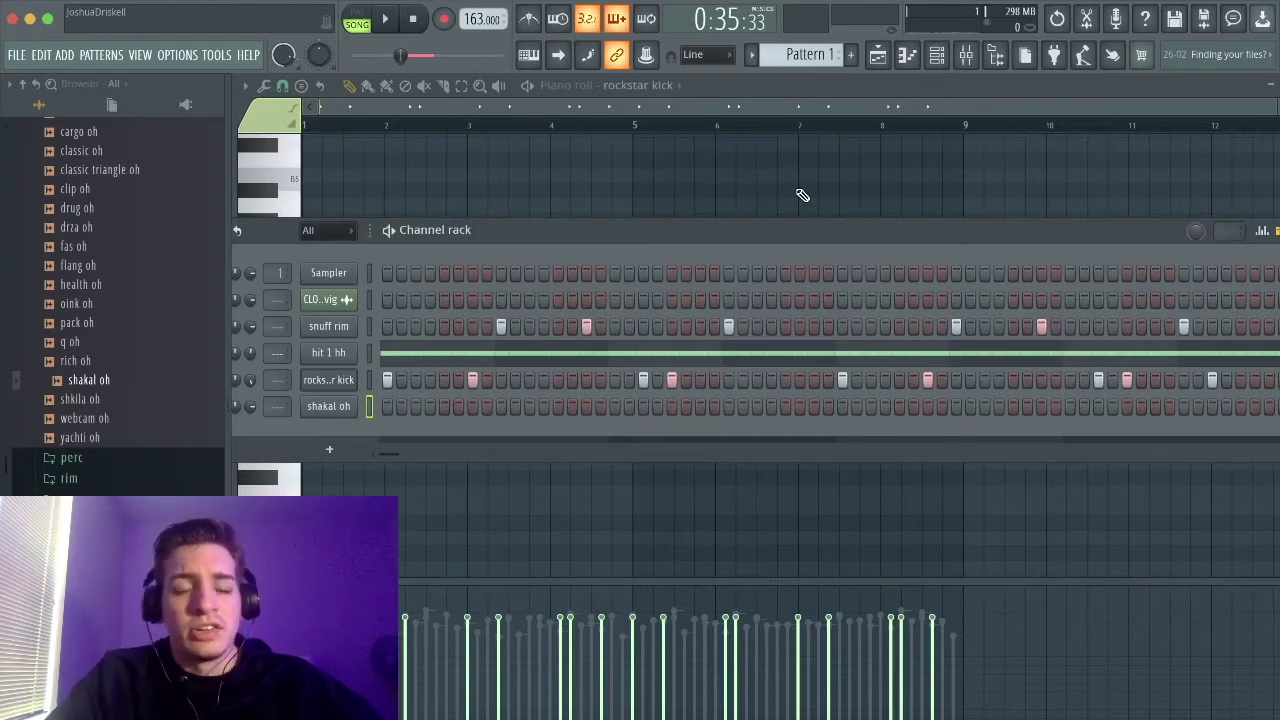
left_click(345, 406)
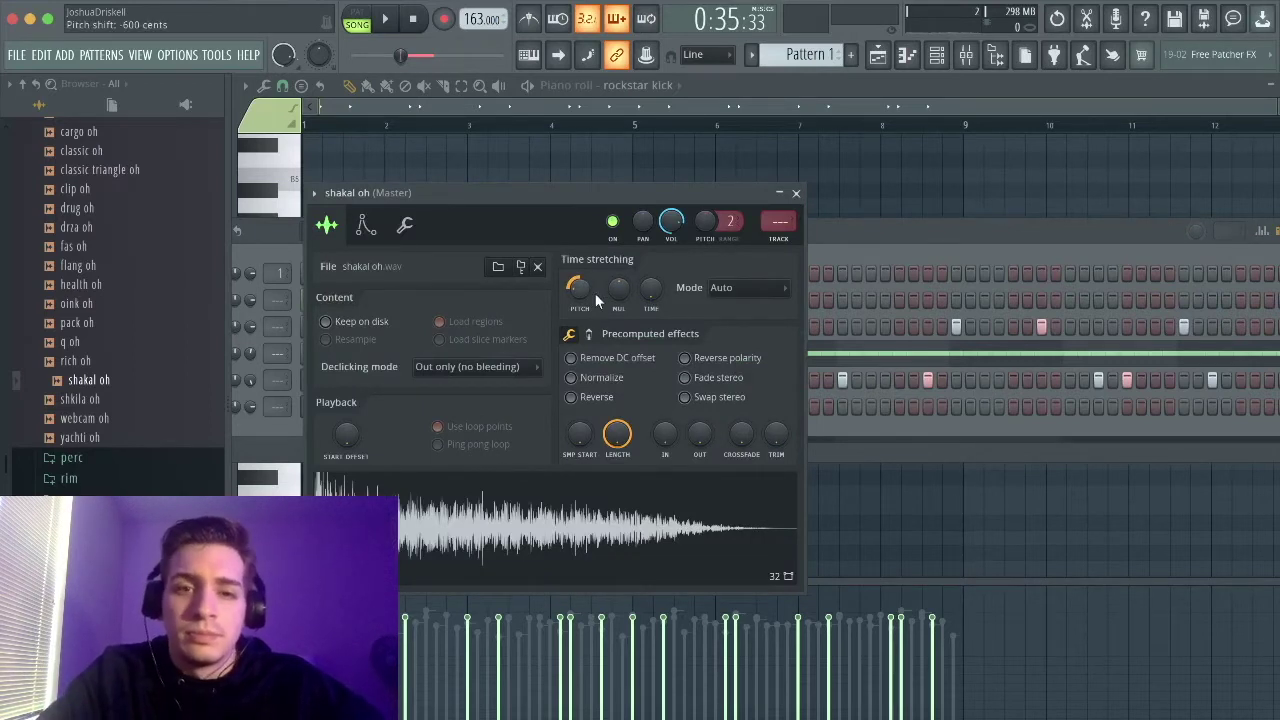
left_click(796, 192)
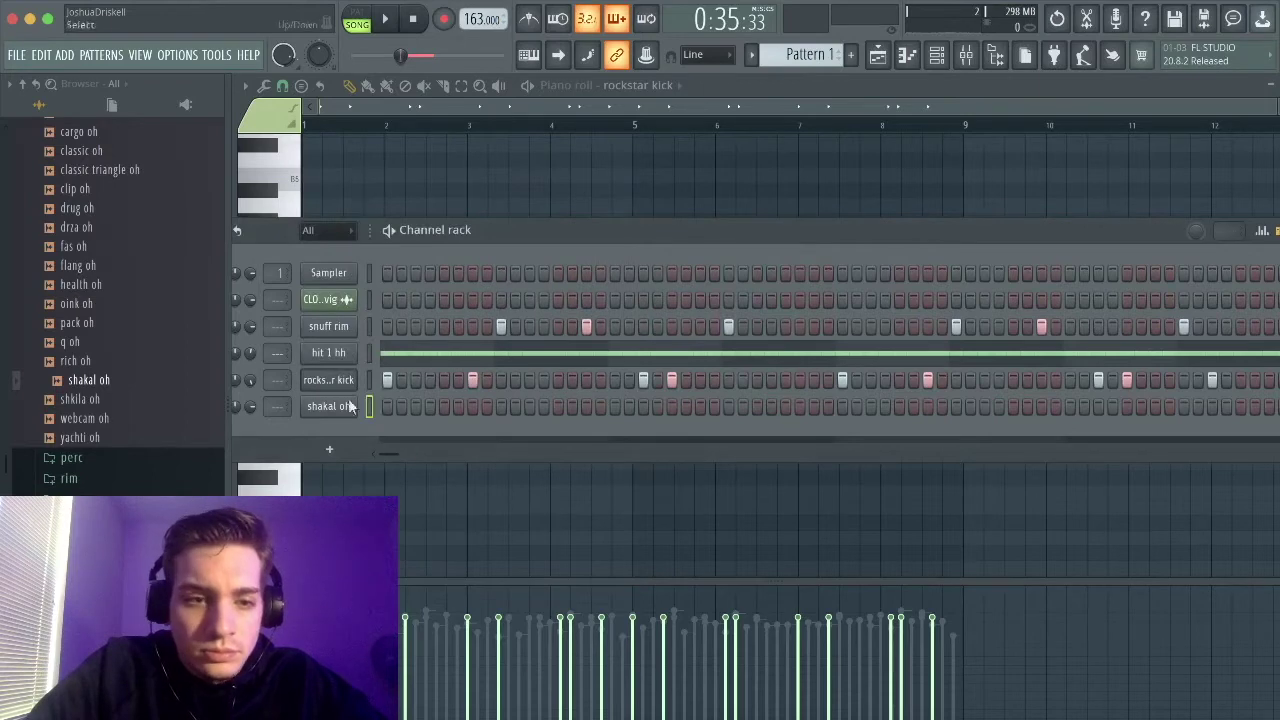
left_click(328, 406)
key("space")
left_click(796, 192)
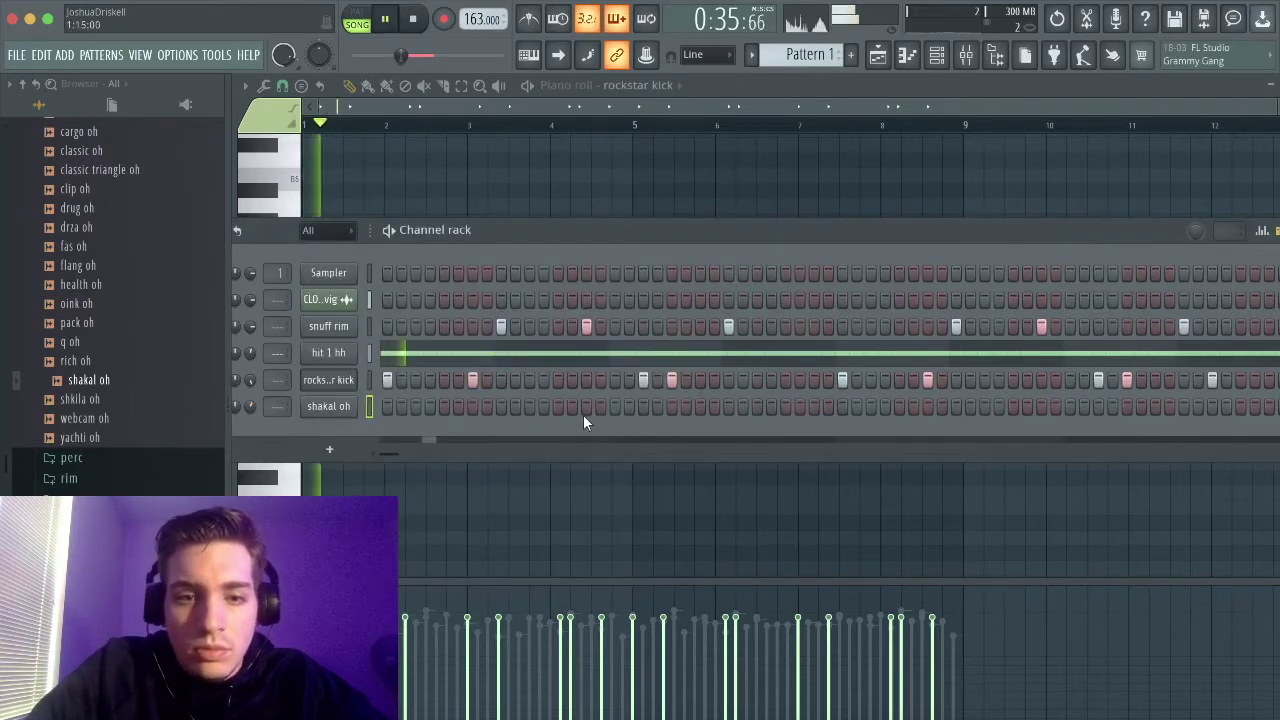
- Place shakal oh hits on steps 13 and 45 and select bars 1 to 4 in its piano roll
left_click(558, 406)
left_click(1010, 406)
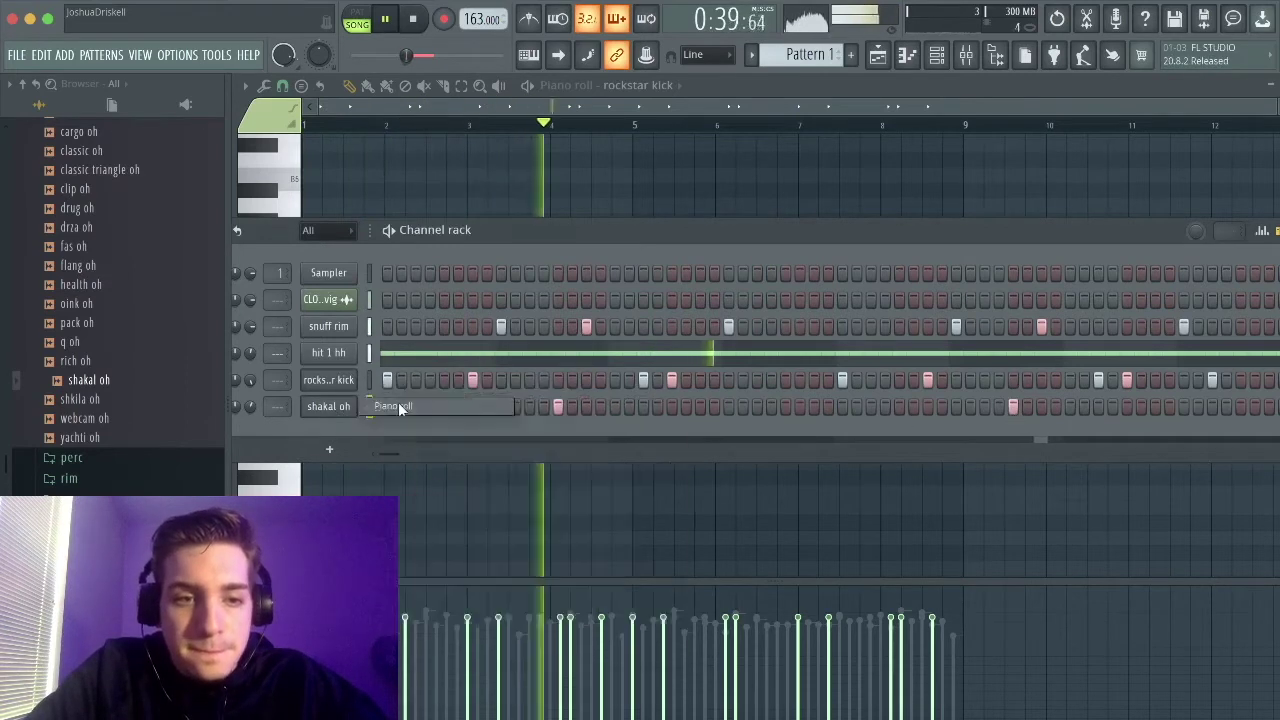
left_click(399, 406)
key("space")
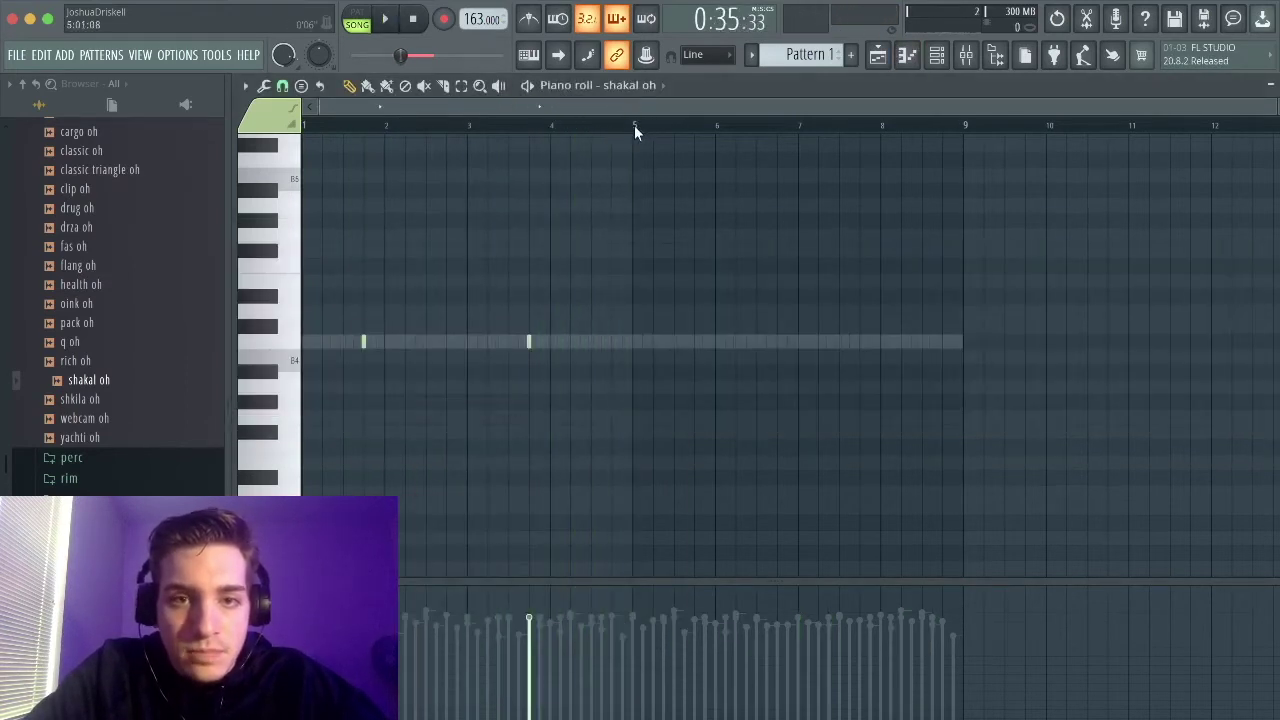
left_click_drag(634, 131, 306, 125)
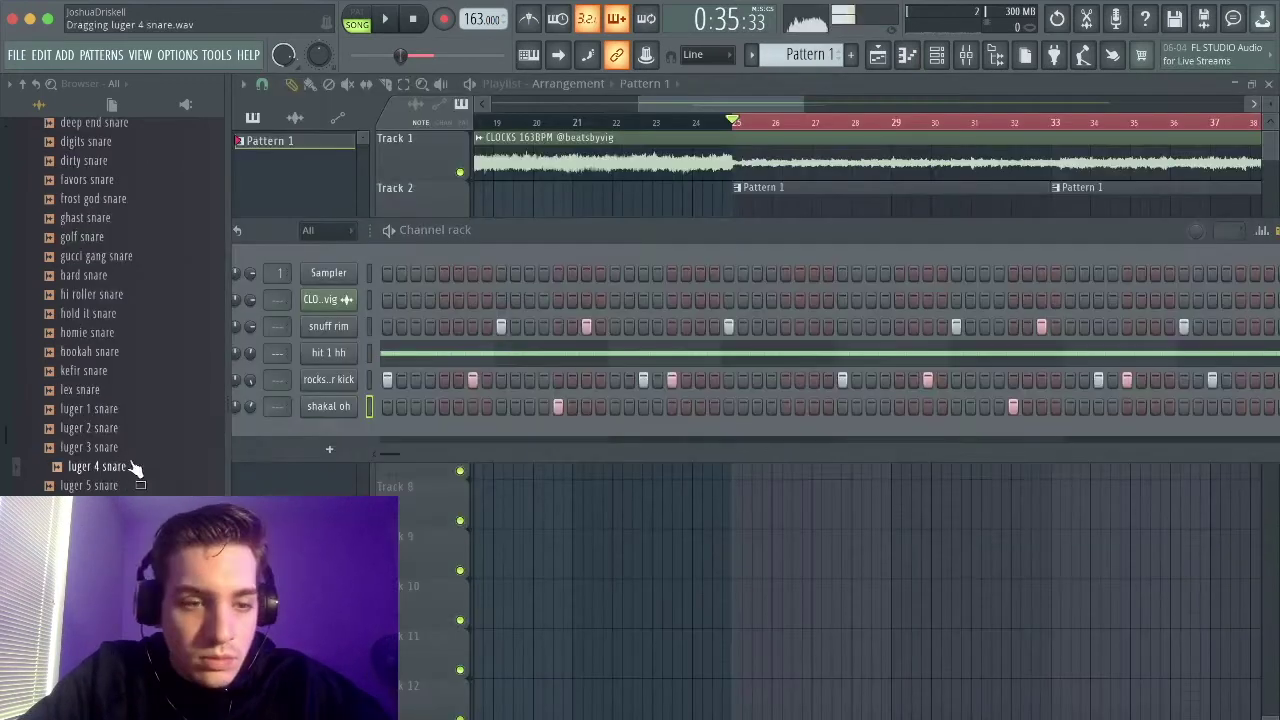
- Add the luger 4 snare sample as a new channel and place its hits on steps 19 and 51
left_click_drag(134, 463, 318, 432)
left_click(328, 433)
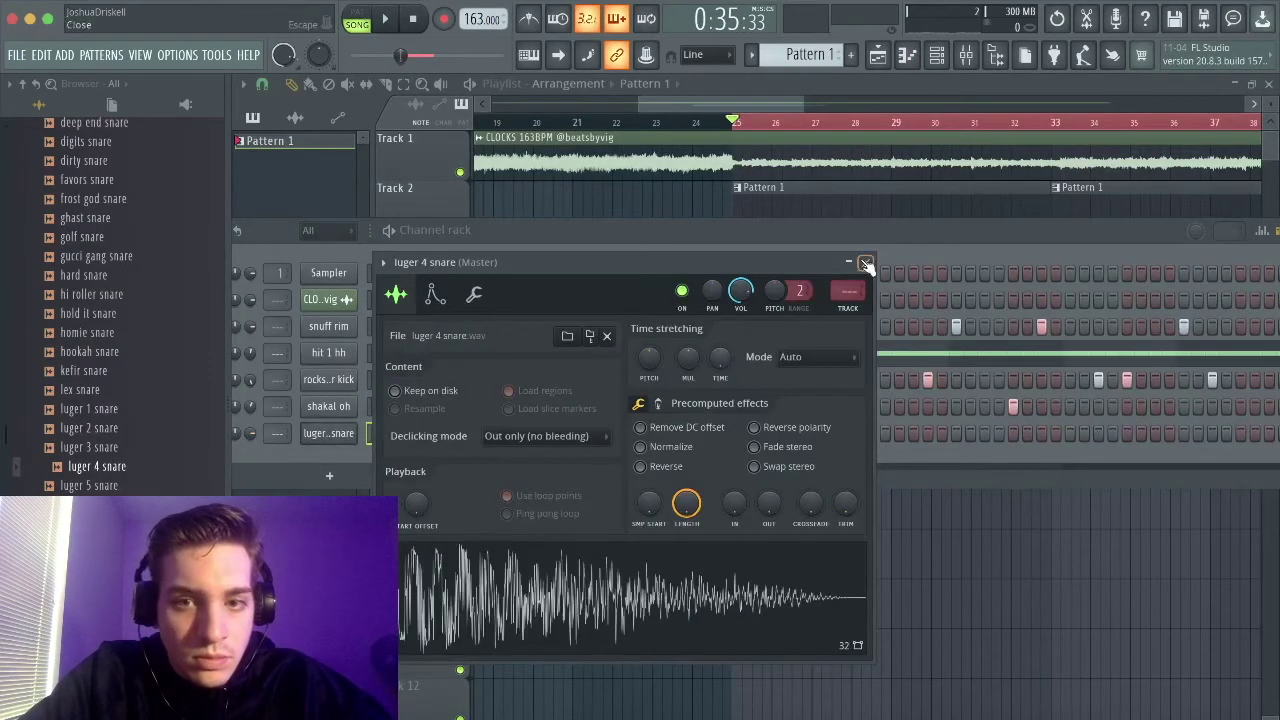
left_click(866, 263)
key("space")
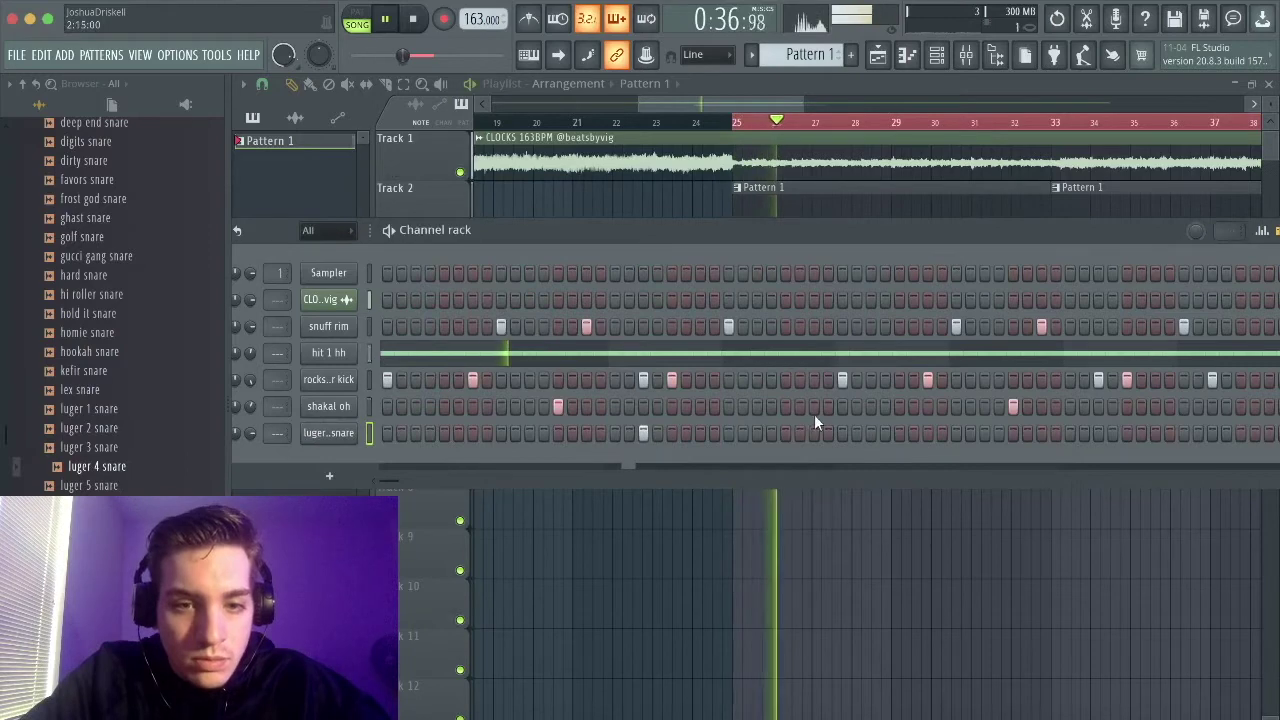
left_click(1098, 432)
- Duplicate the luger 4 snare's first four bars into bars 5 to 8 in its piano roll
right_click(319, 432)
left_click(395, 433)
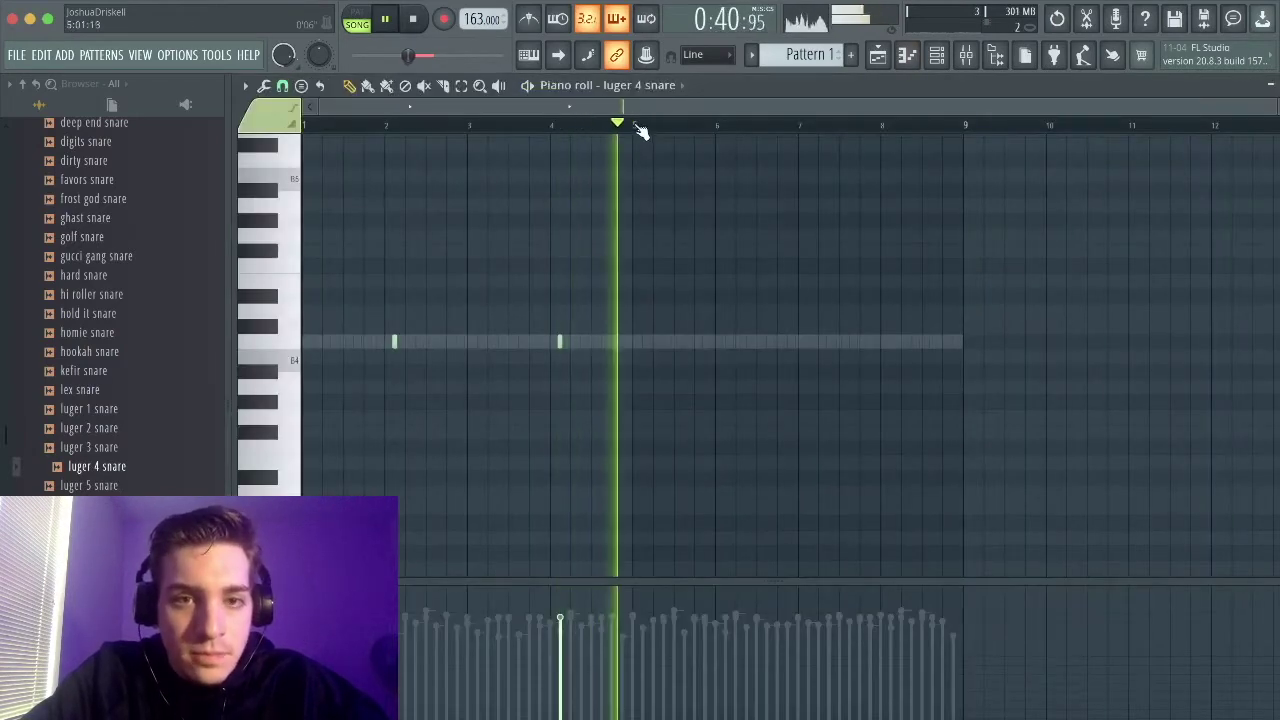
left_click_drag(634, 125, 970, 137)
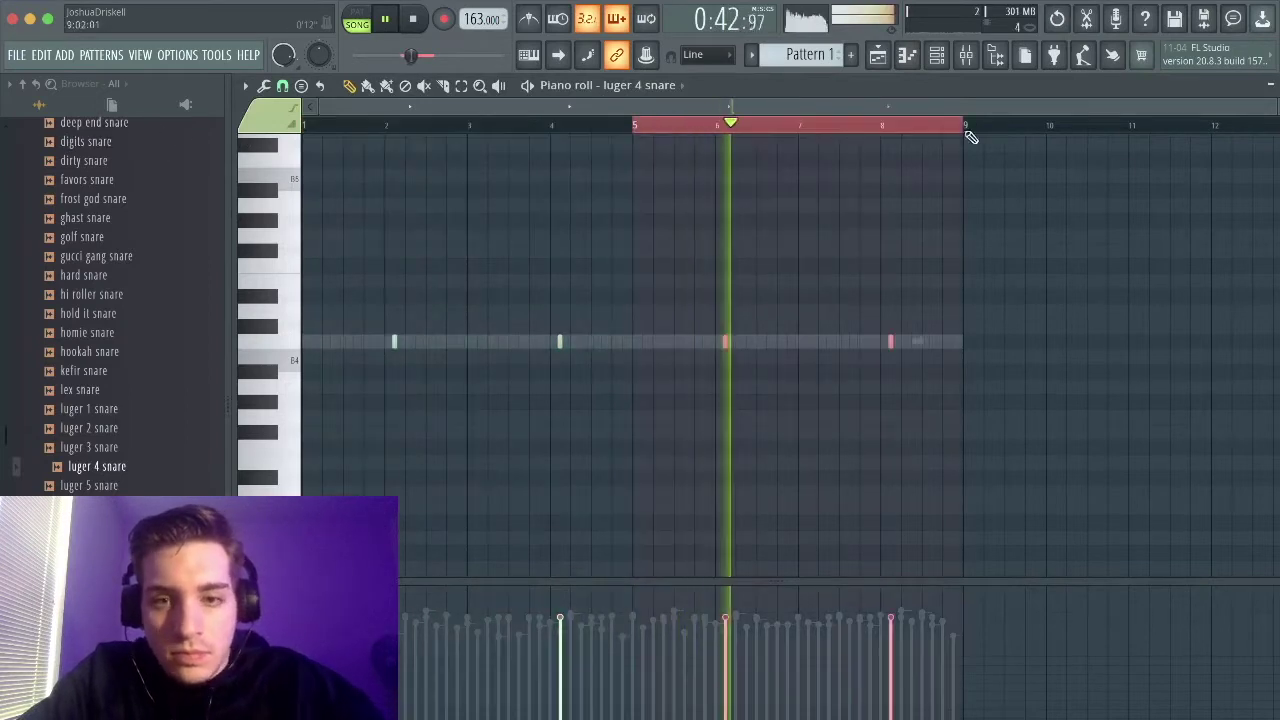
left_click(634, 151)
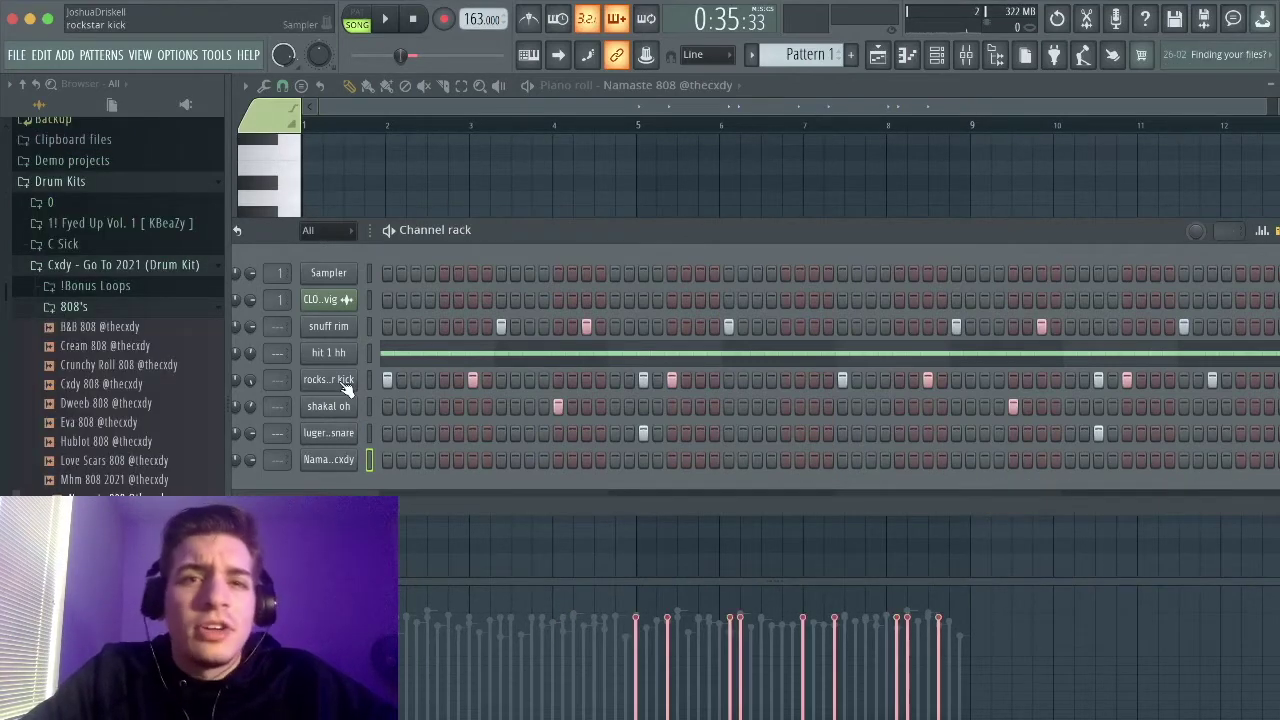
- Copy the rockstar kick pattern and paste it into the Namaste 808 channel
right_click(345, 388)
mouse_move(500, 402)
left_click(566, 394)
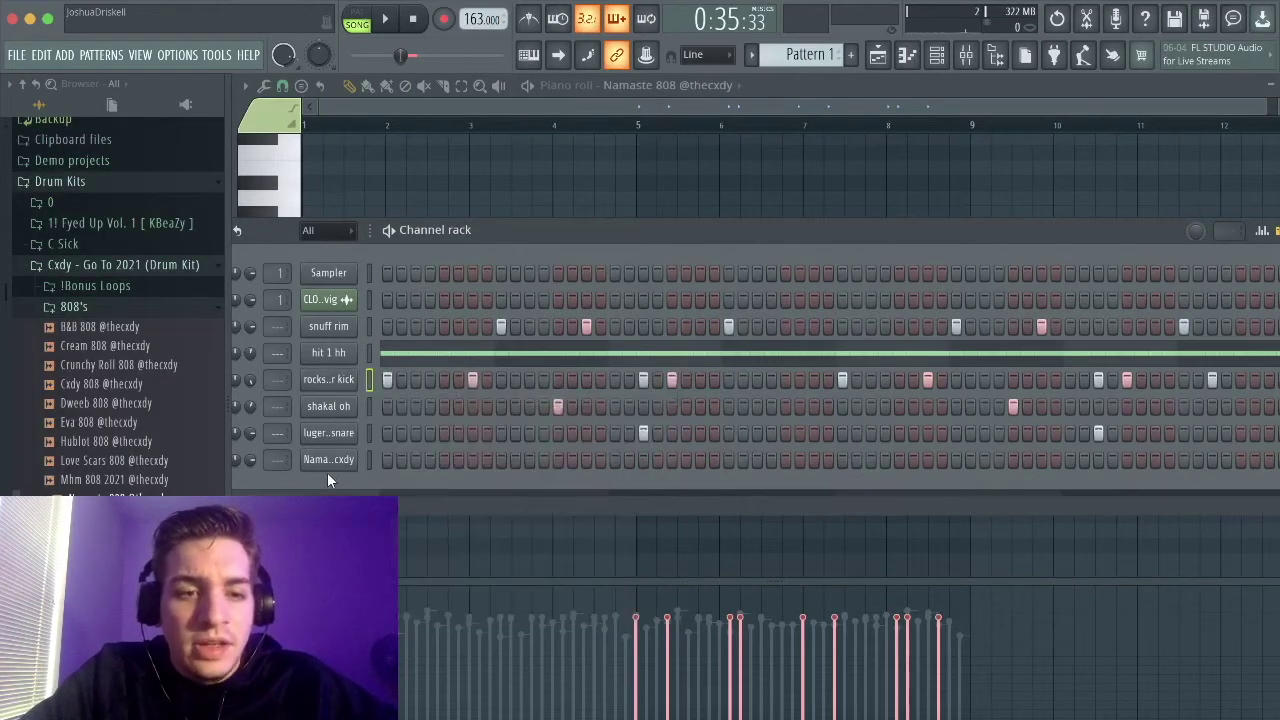
right_click(350, 457)
mouse_move(420, 459)
left_click(588, 494)
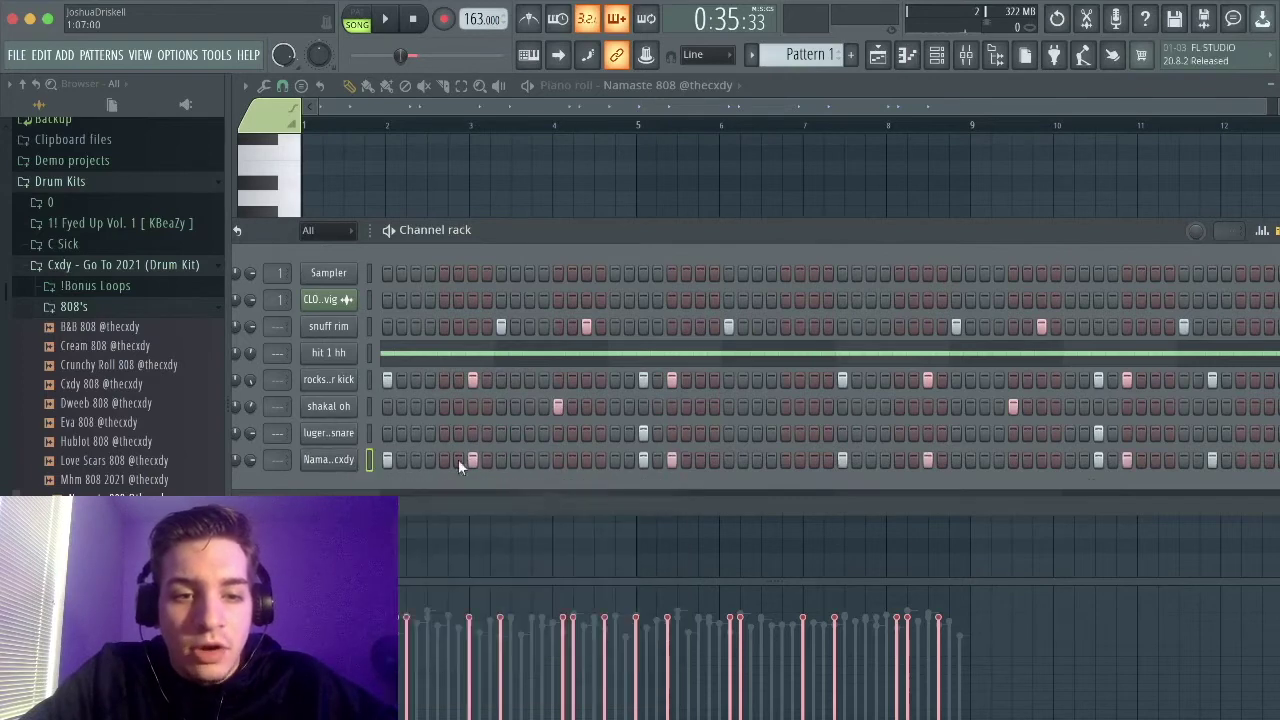
- Make the Namaste 808 notes legato in the piano roll and transpose them up one octave to C6
right_click(347, 466)
left_click(395, 459)
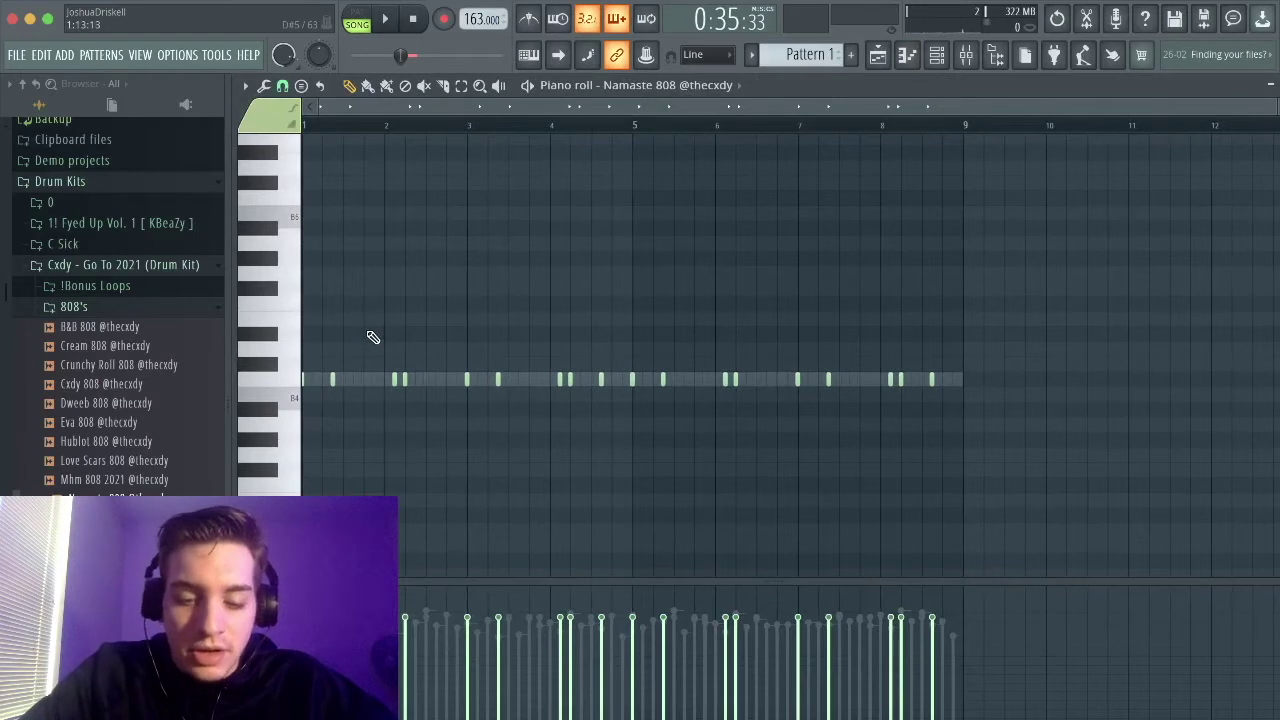
key("ctrl+l")
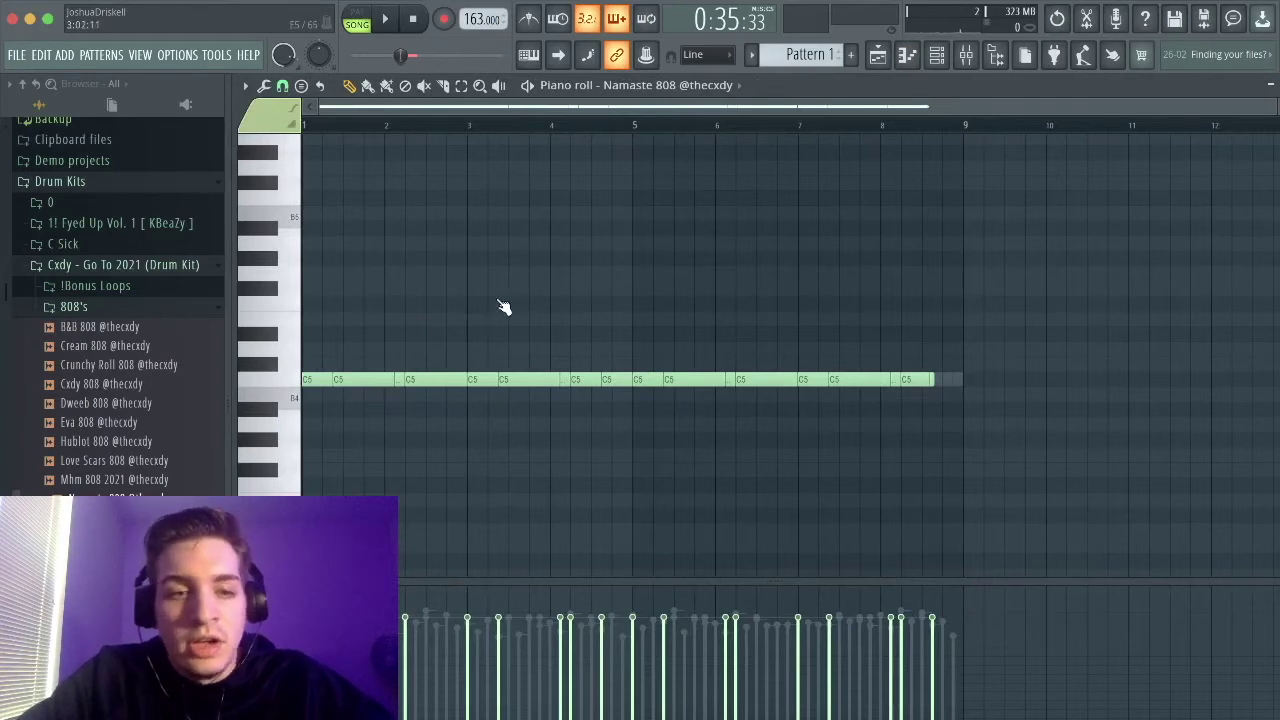
key("ctrl+Up")
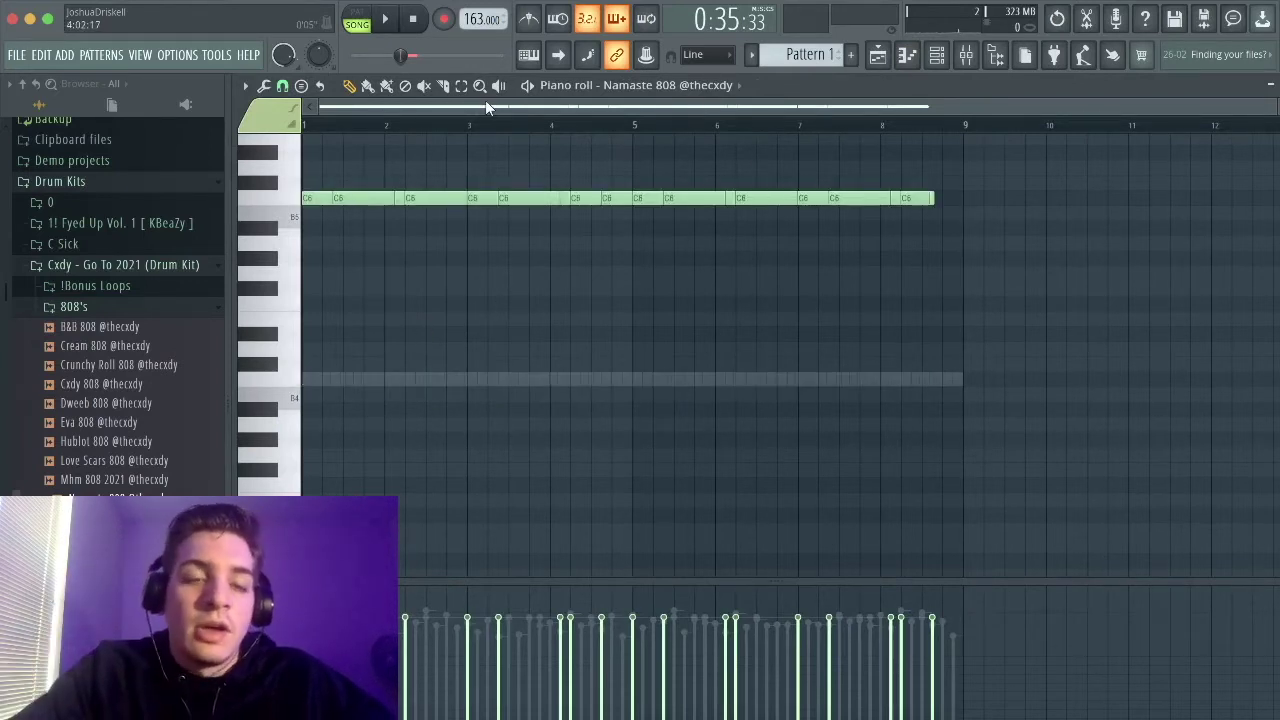
- Raise the Namaste 808 notes in bars 1 and 2 to C#6, checking the pitch with song playback
scroll(420, 240, "up", 3)
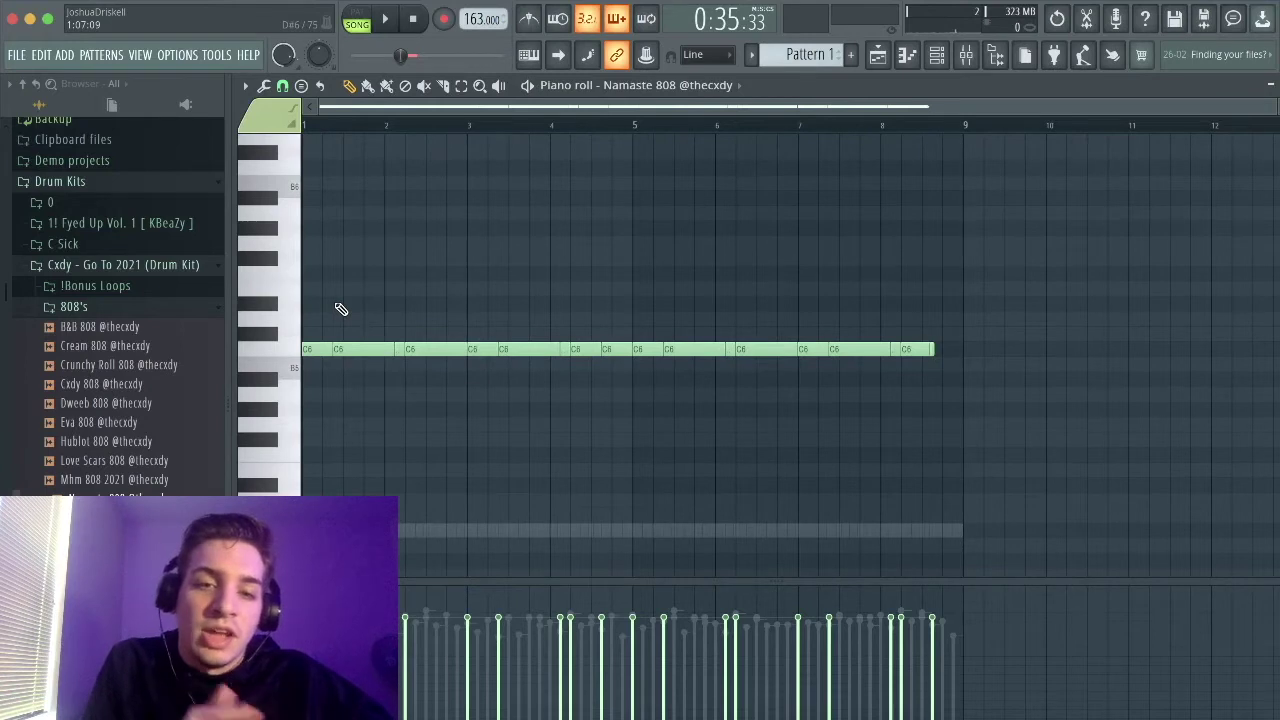
scroll(434, 383, "up", 2)
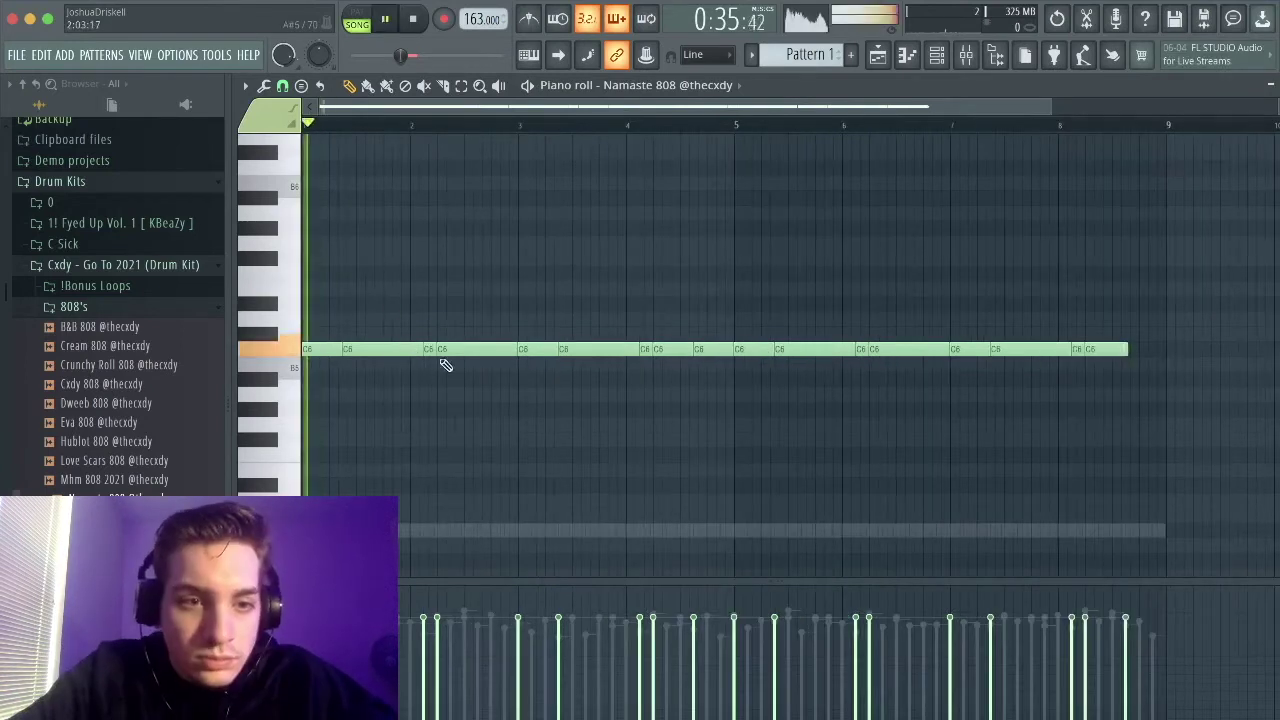
scroll(314, 346, "up", 1)
left_click_drag(312, 348, 364, 330)
key("space")
key("space")
key("space")
key("space")
left_click_drag(452, 349, 469, 327)
key("space")
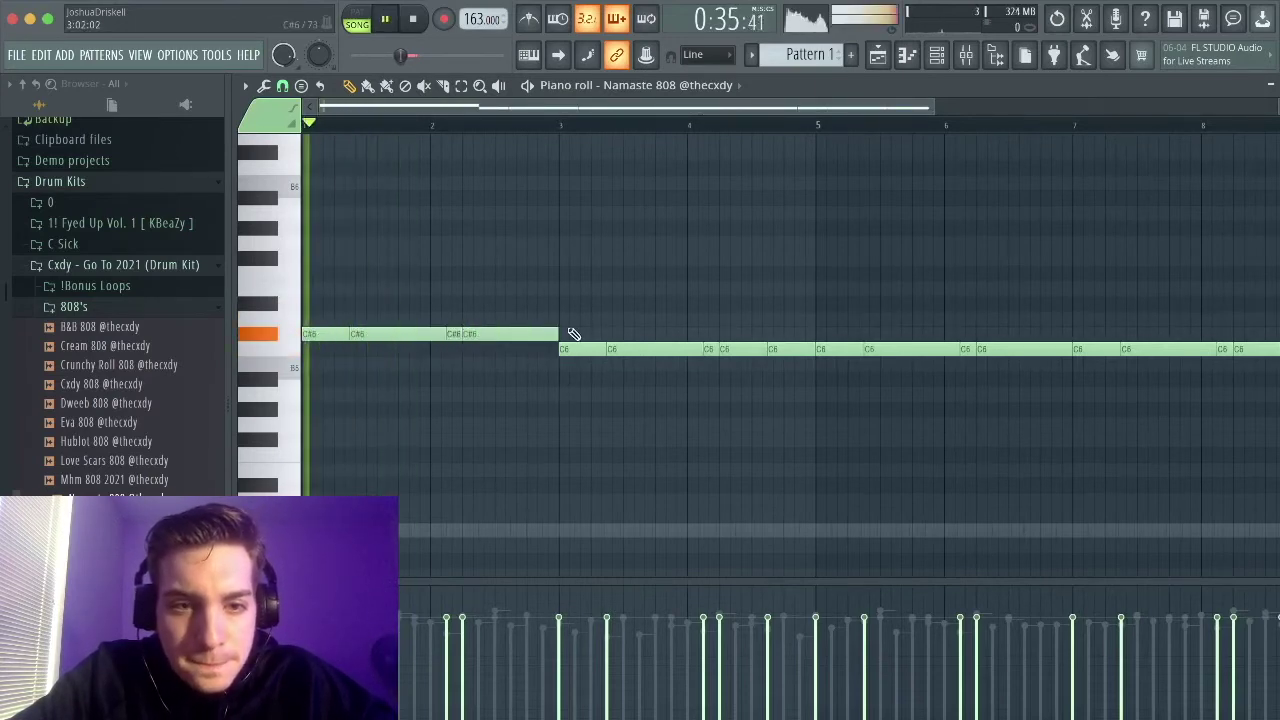
- Try the two 808 notes starting in bar 3 at A#5 and play the song to check them
scroll(500, 317, "down", 5)
scroll(482, 303, "up", 4)
key("space")
scroll(510, 297, "up", 3, "ctrl")
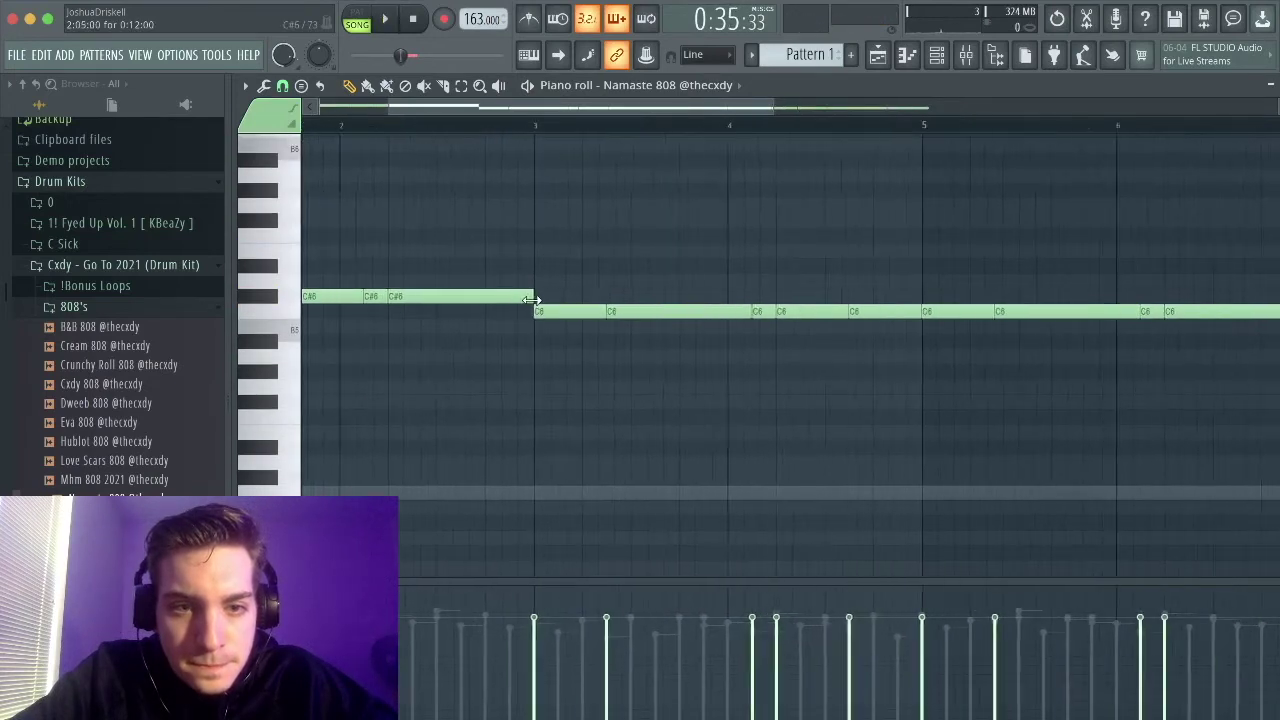
key("space")
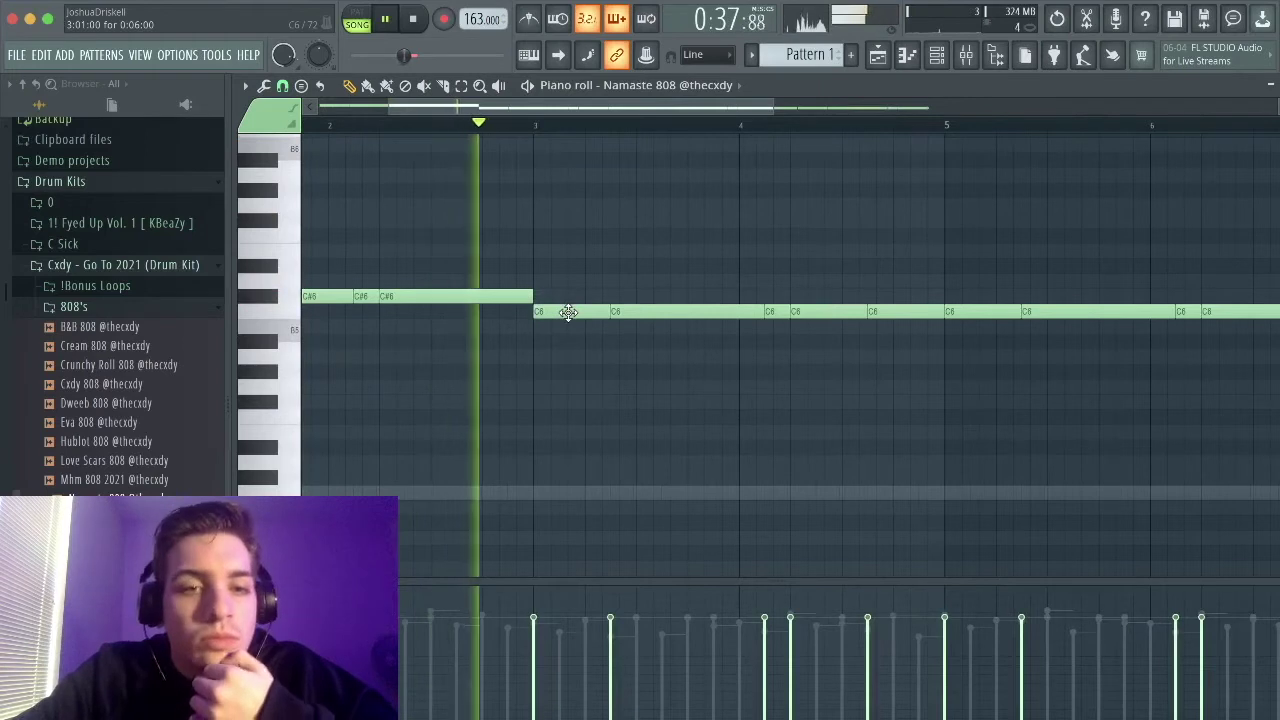
key("space")
left_click_drag(567, 312, 565, 346)
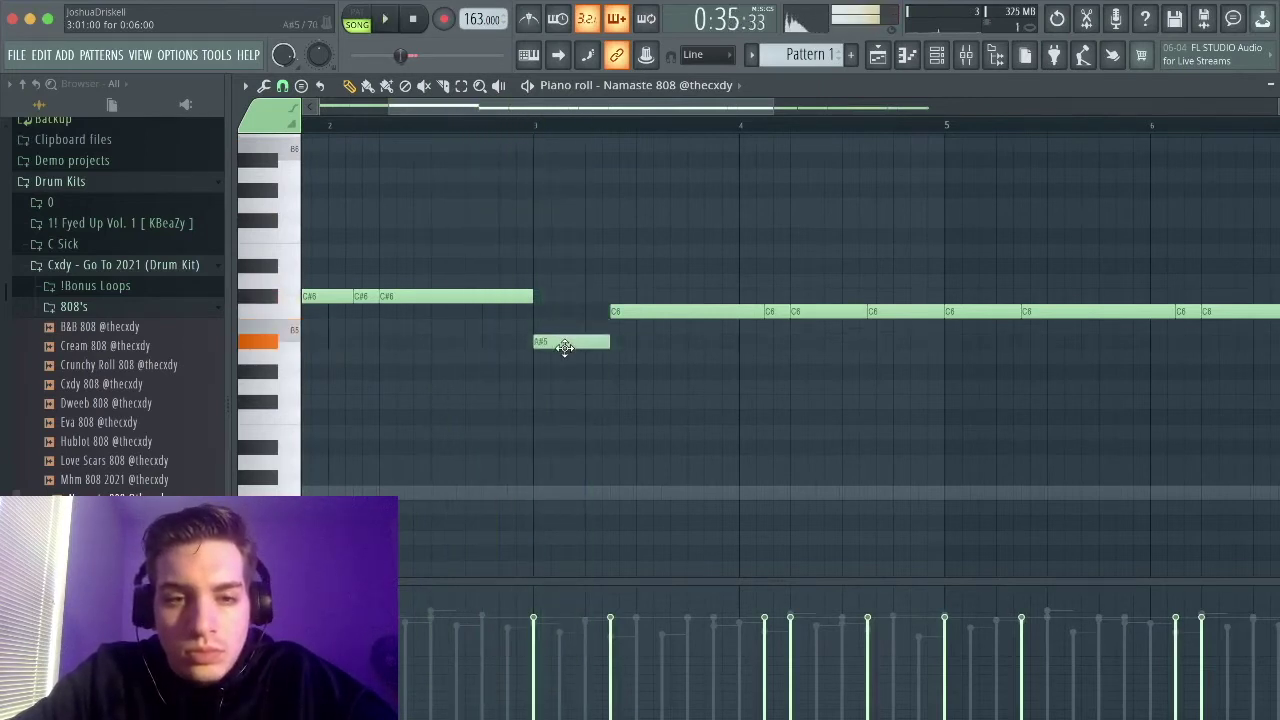
left_click_drag(611, 311, 614, 346)
key("space")
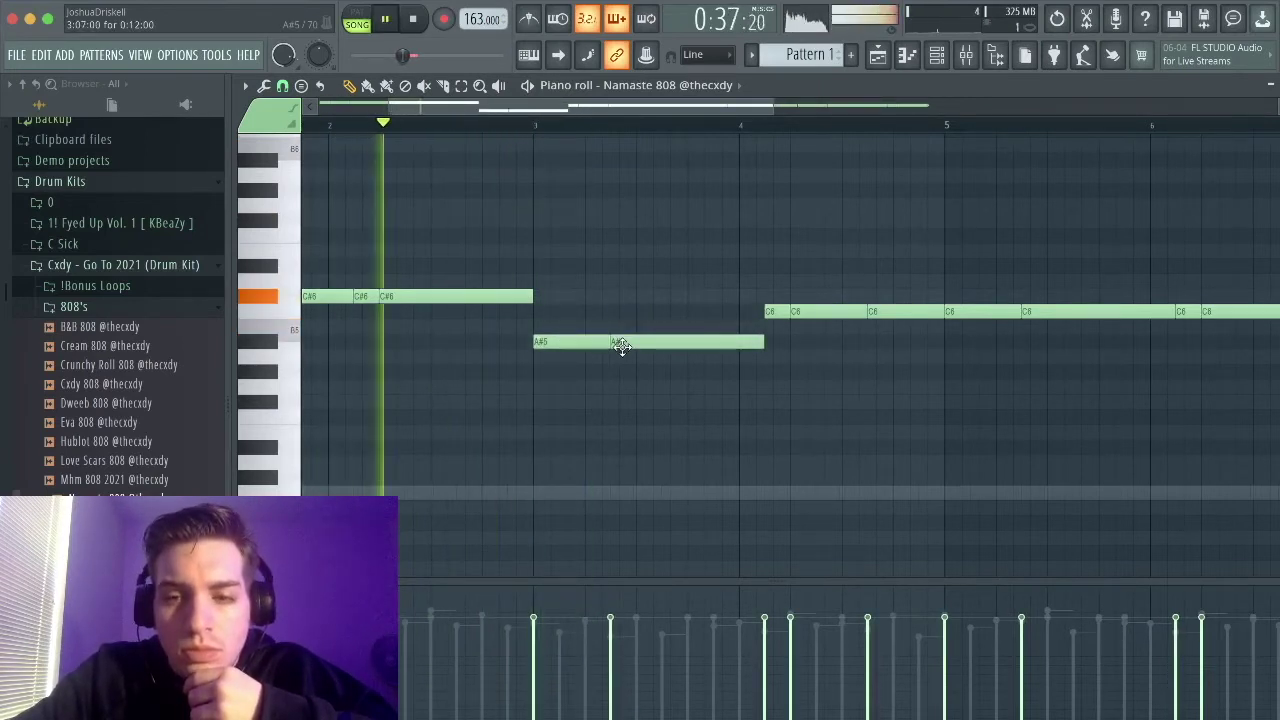
- Set the Namaste 808 notes in bars 3 and 4 to B5 and check them against the loop
key("space")
left_click(568, 341)
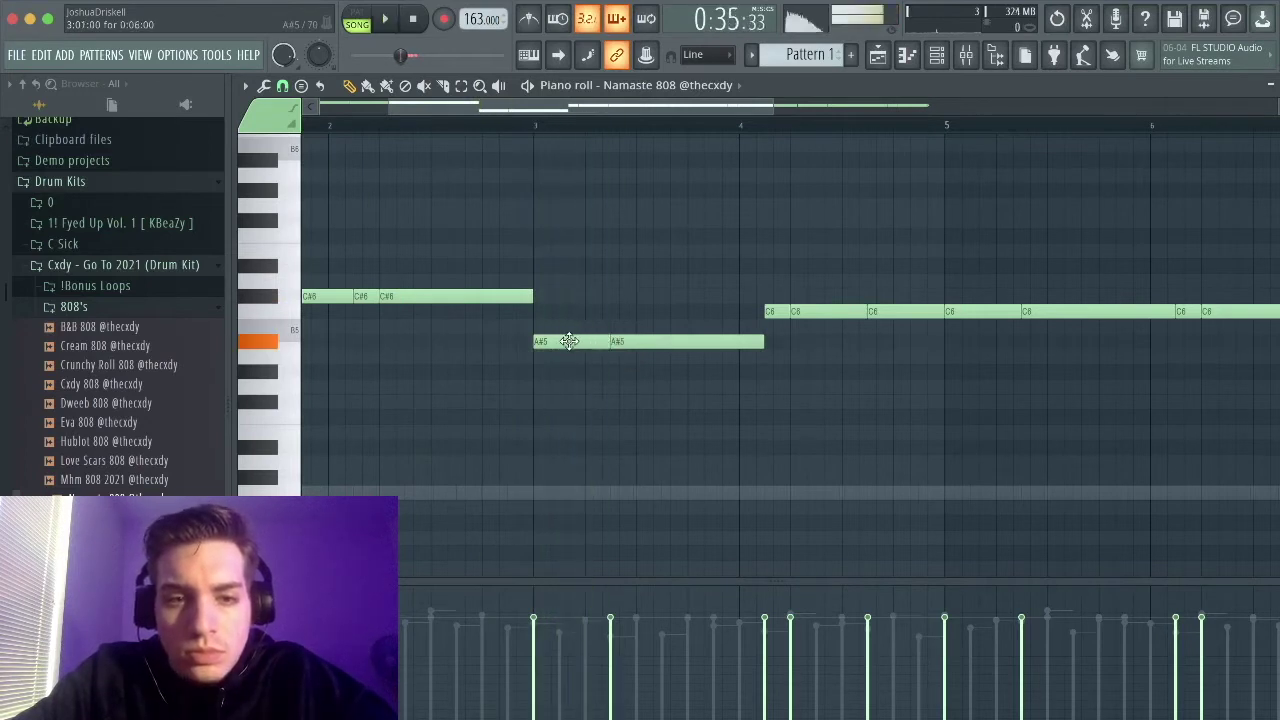
left_click_drag(568, 326, 620, 327)
key("space")
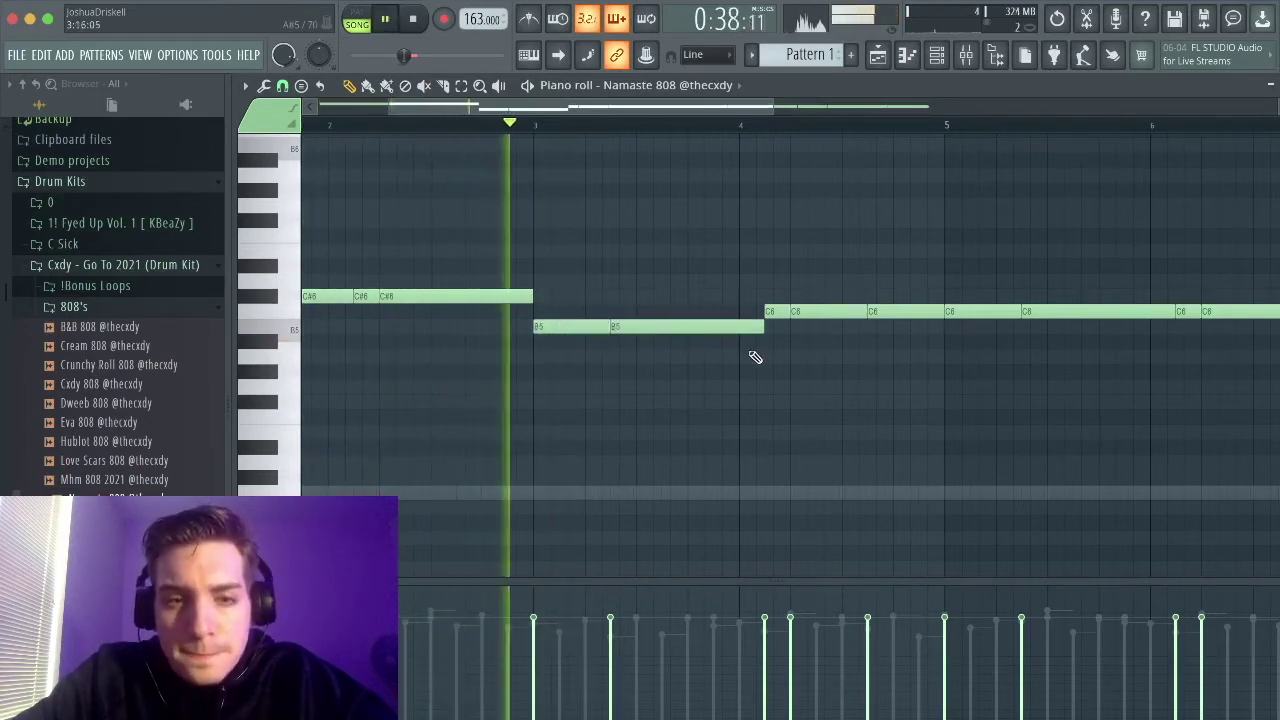
key("space")
left_click_drag(771, 312, 873, 329)
- Try the Namaste 808 notes in bars 5 and 6 at G#5 during song playback
scroll(857, 336, "down", 4)
scroll(640, 321, "up", 3)
left_click_drag(647, 316, 651, 373)
key("space")
left_click_drag(712, 314, 714, 381)
left_click_drag(842, 316, 988, 374)
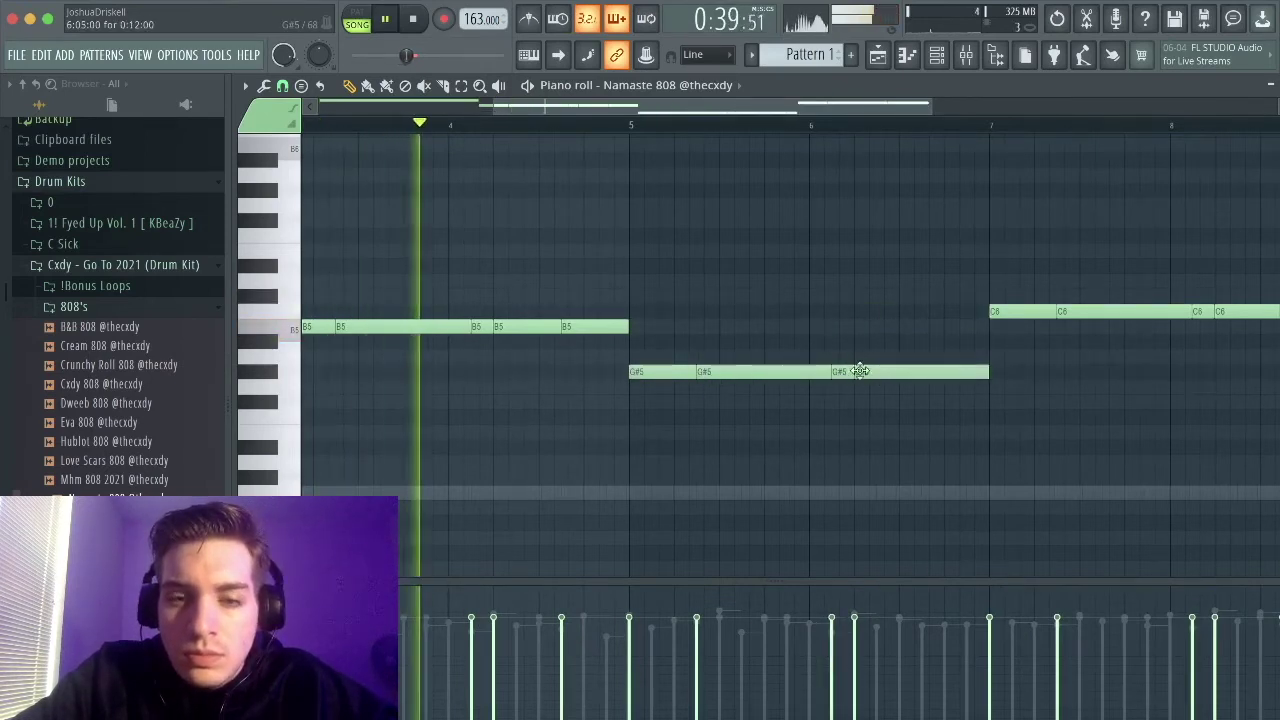
- Move the Namaste 808 notes in bars 5 and 6 to A5, checking them with song playback
scroll(708, 296, "down", 3)
scroll(586, 251, "up", 2)
left_click_drag(686, 370, 677, 351)
key("space")
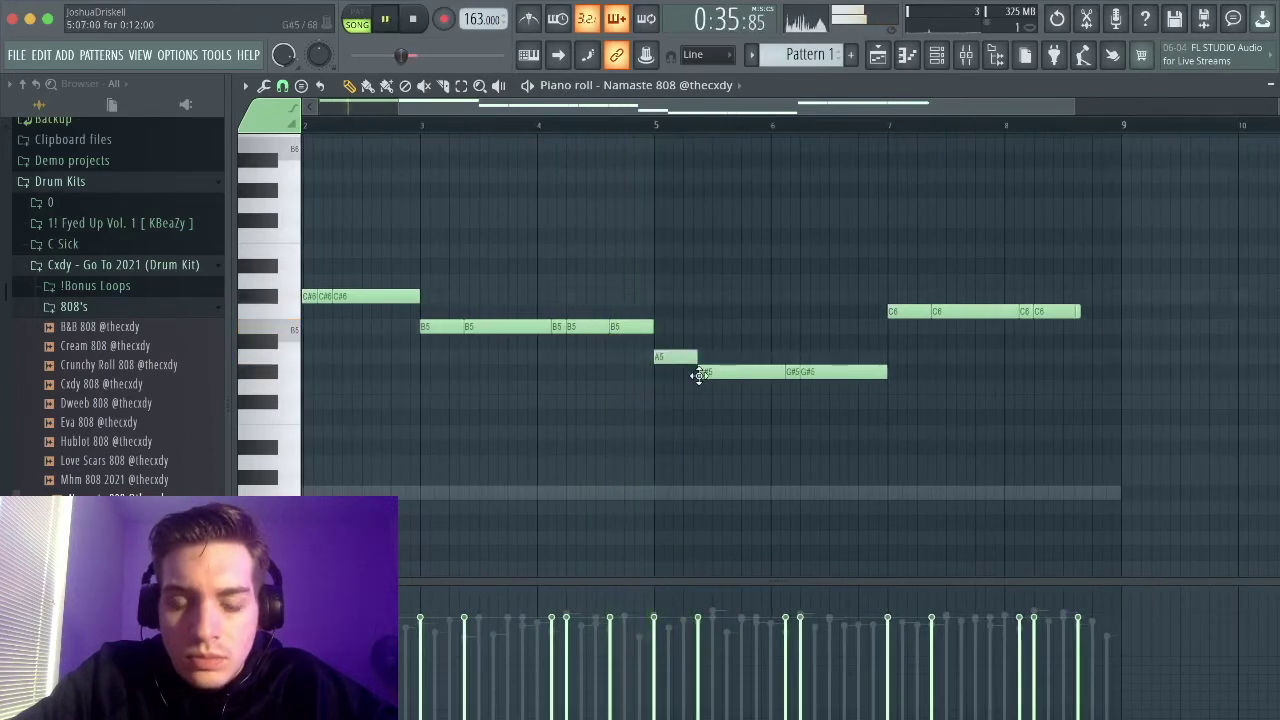
key("space")
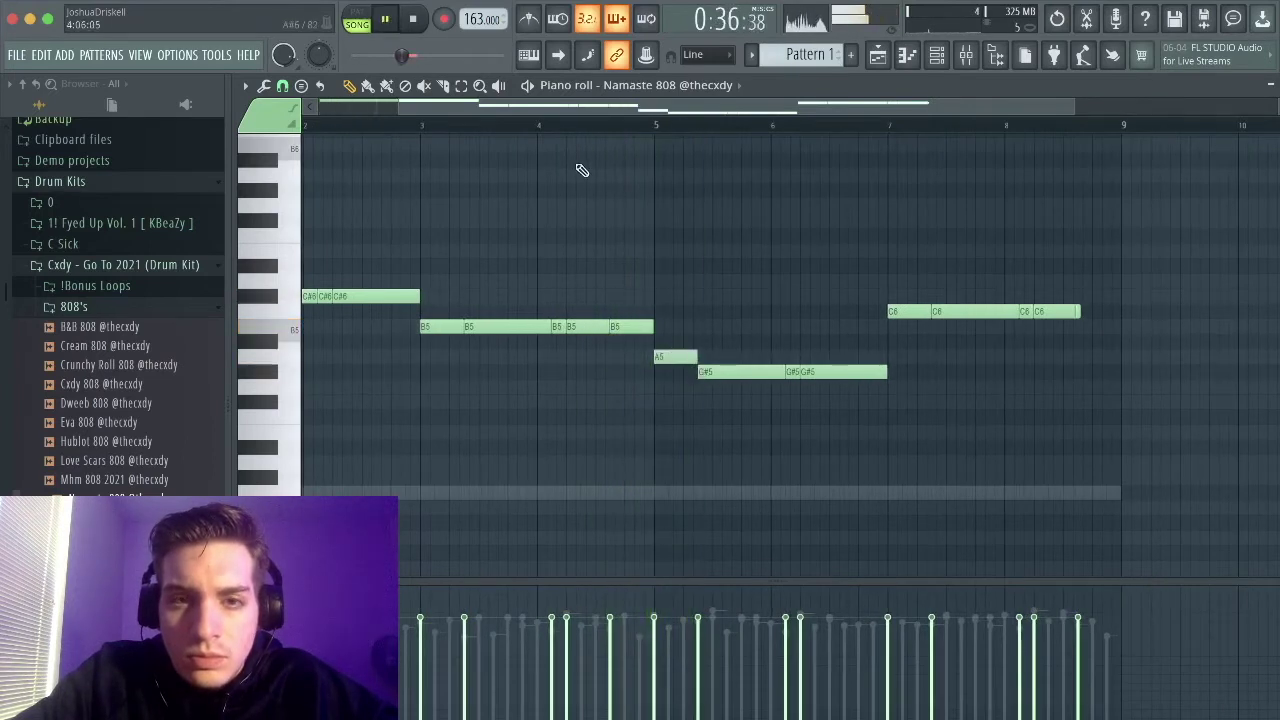
left_click(597, 125)
mouse_move(716, 368)
left_mouse_down()
mouse_move(719, 336)
mouse_move(723, 354)
left_mouse_up()
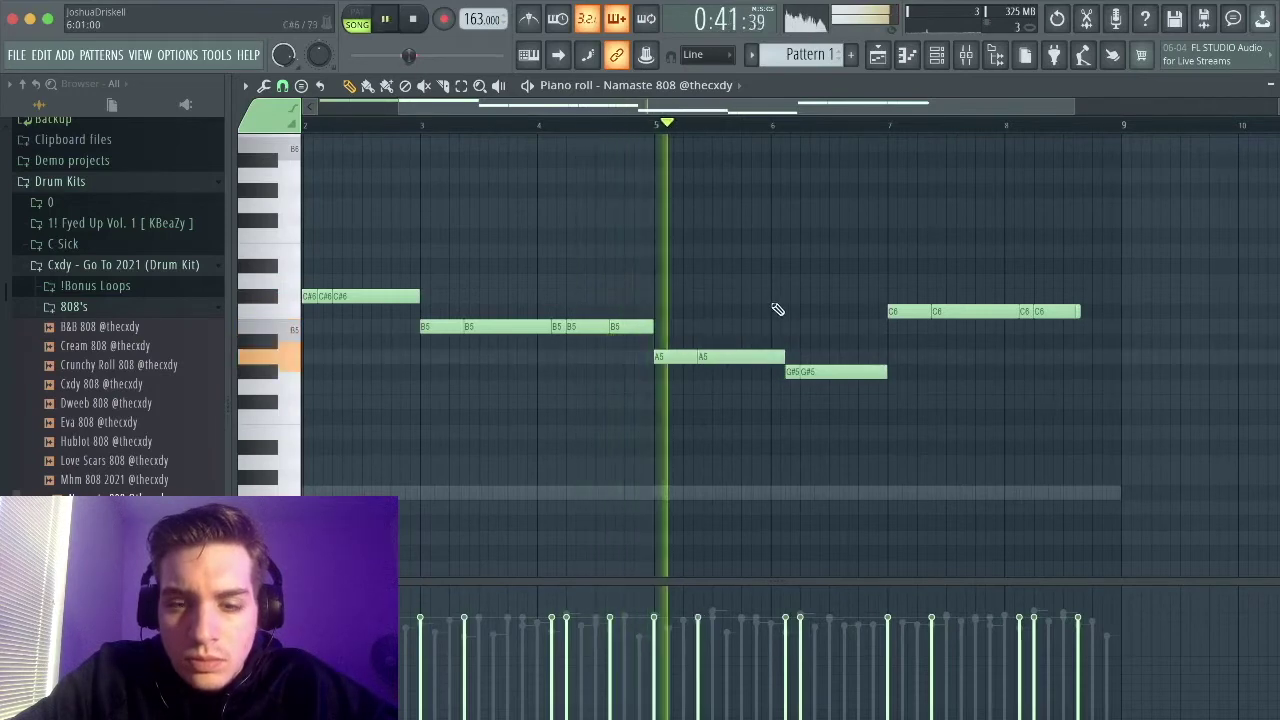
key("space")
key("space")
left_click_drag(790, 373, 823, 355)
key("space")
- Set the CLOCKS 163BPM loop's pitch shift to +200 cents with Auto time stretching and return to the 808 piano roll
left_click(937, 55)
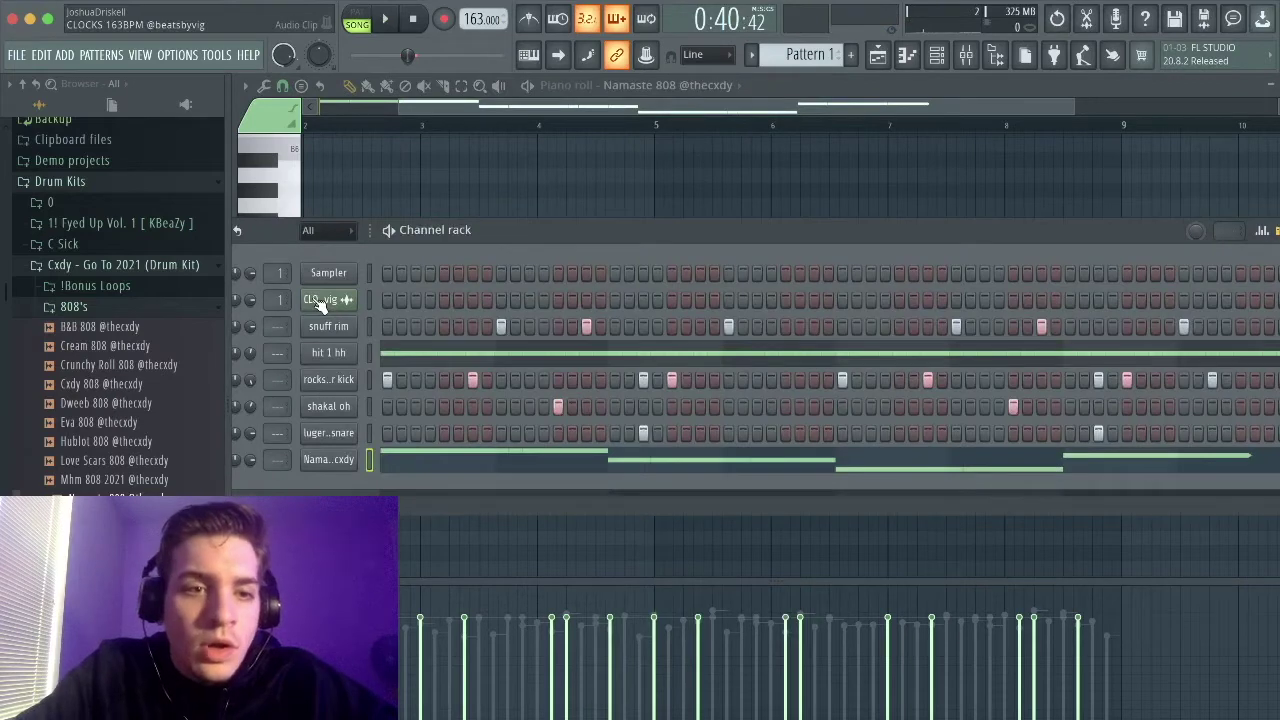
left_click(321, 301)
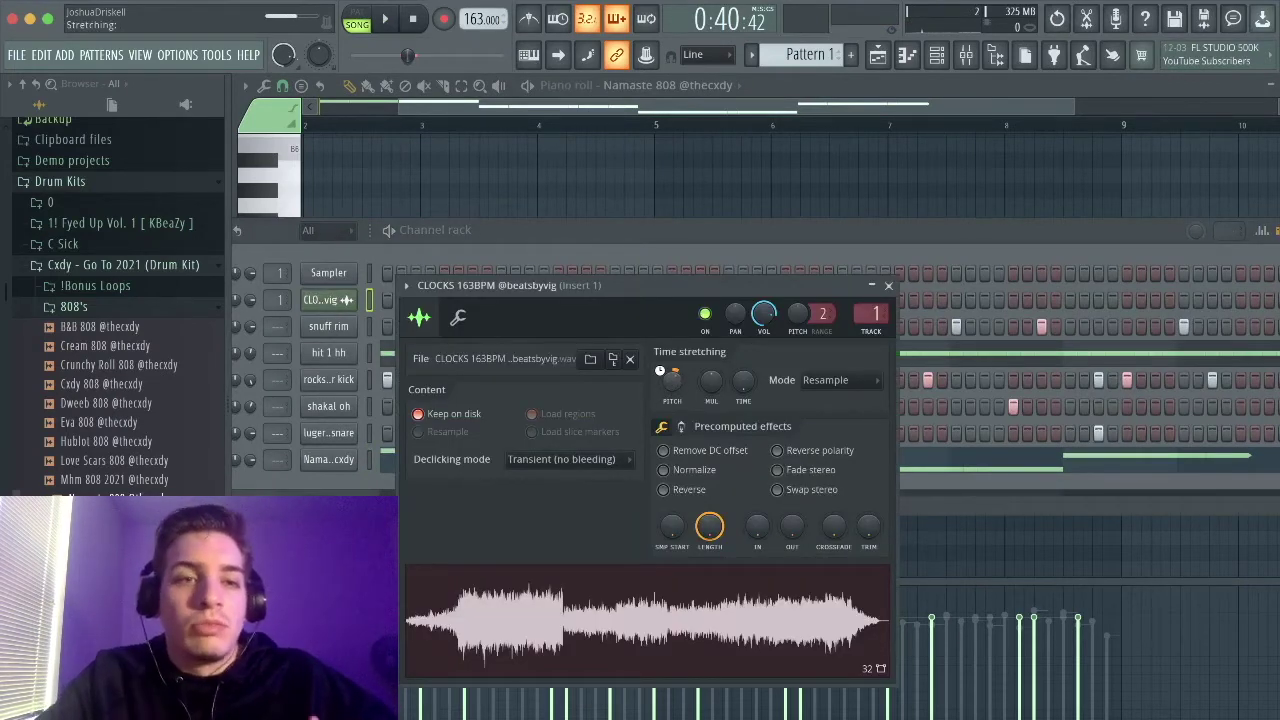
left_click_drag(659, 369, 659, 350)
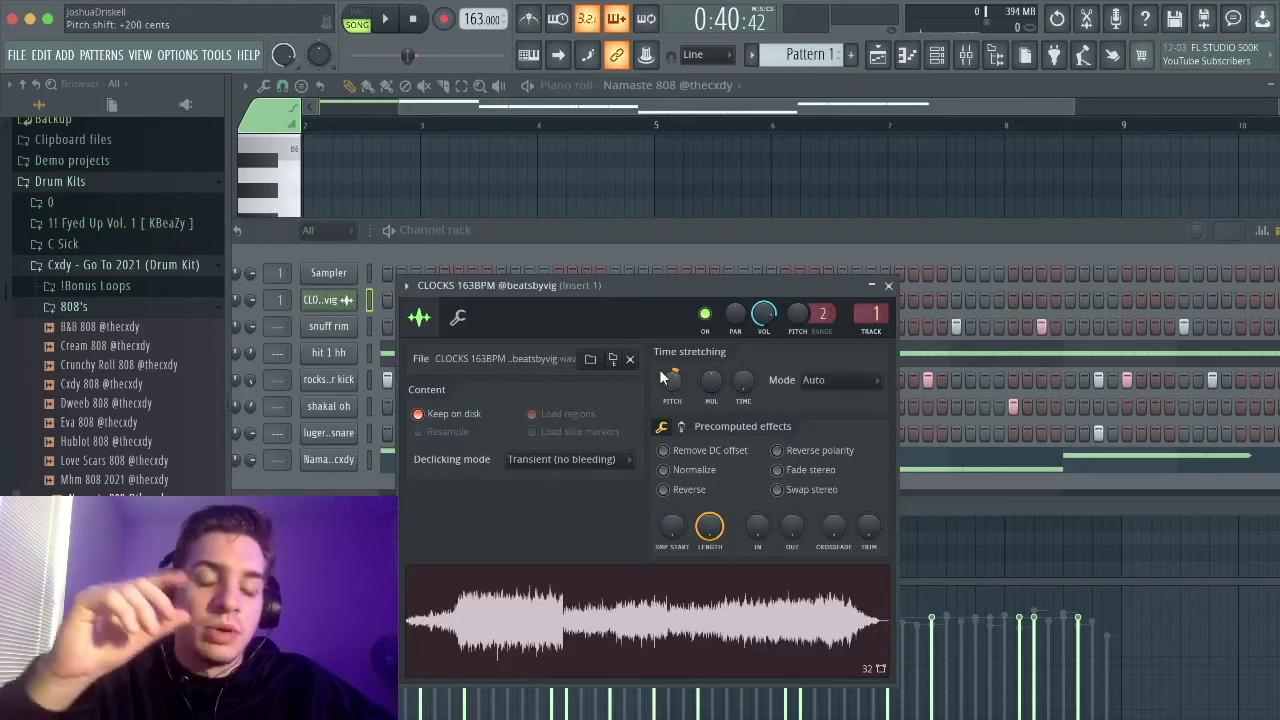
left_click(665, 145)
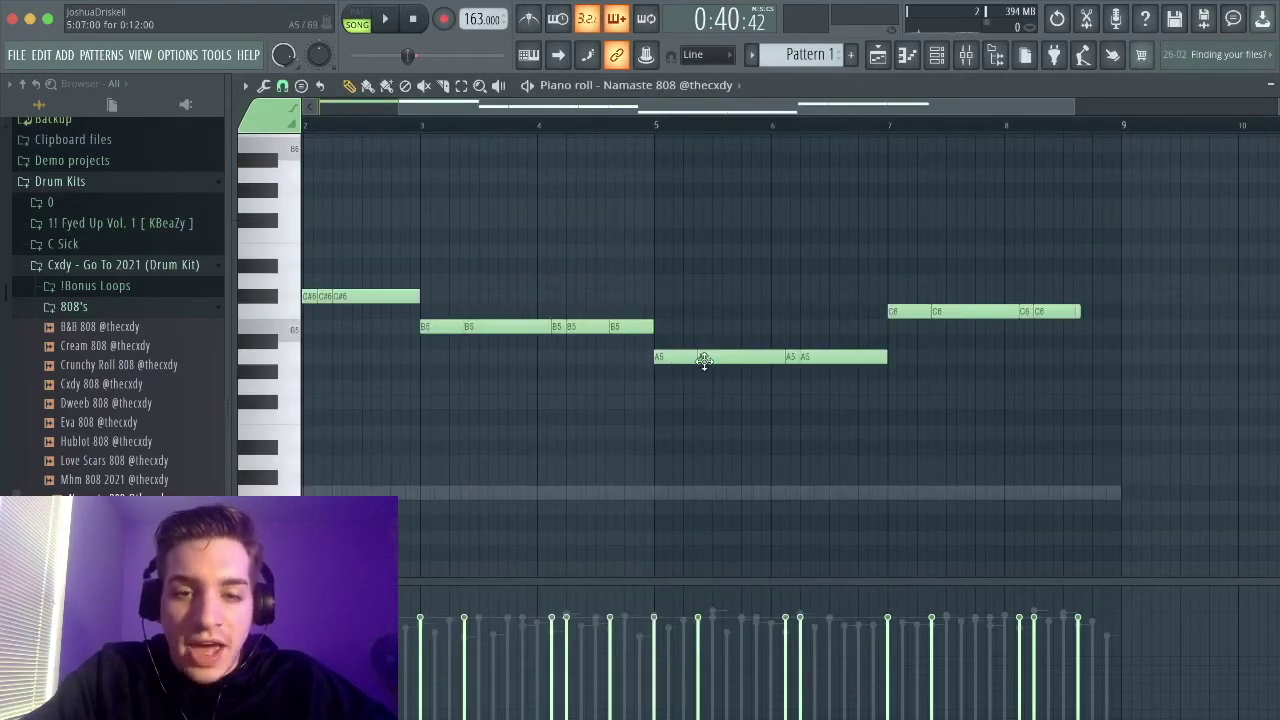
- Try the Namaste 808 notes in bars 5 and 6 one octave lower
left_click_drag(1078, 450, 648, 347)
key("ctrl+Down")
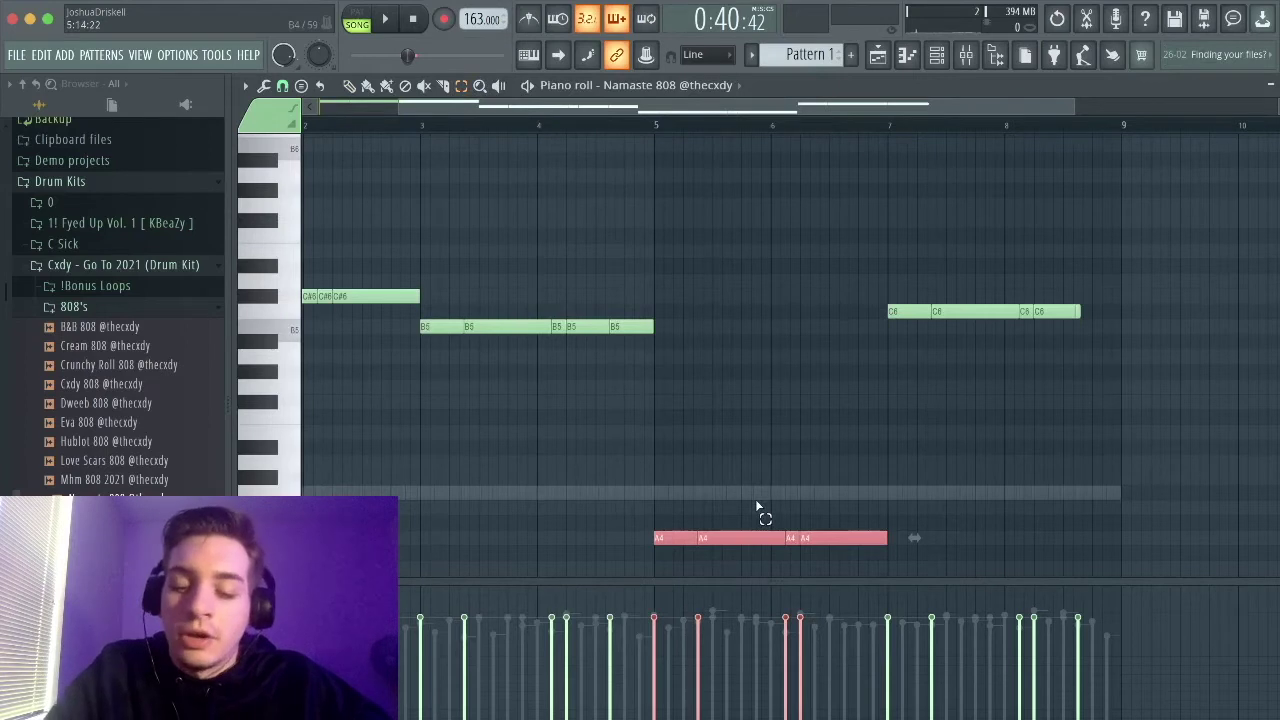
key("ctrl+Up")
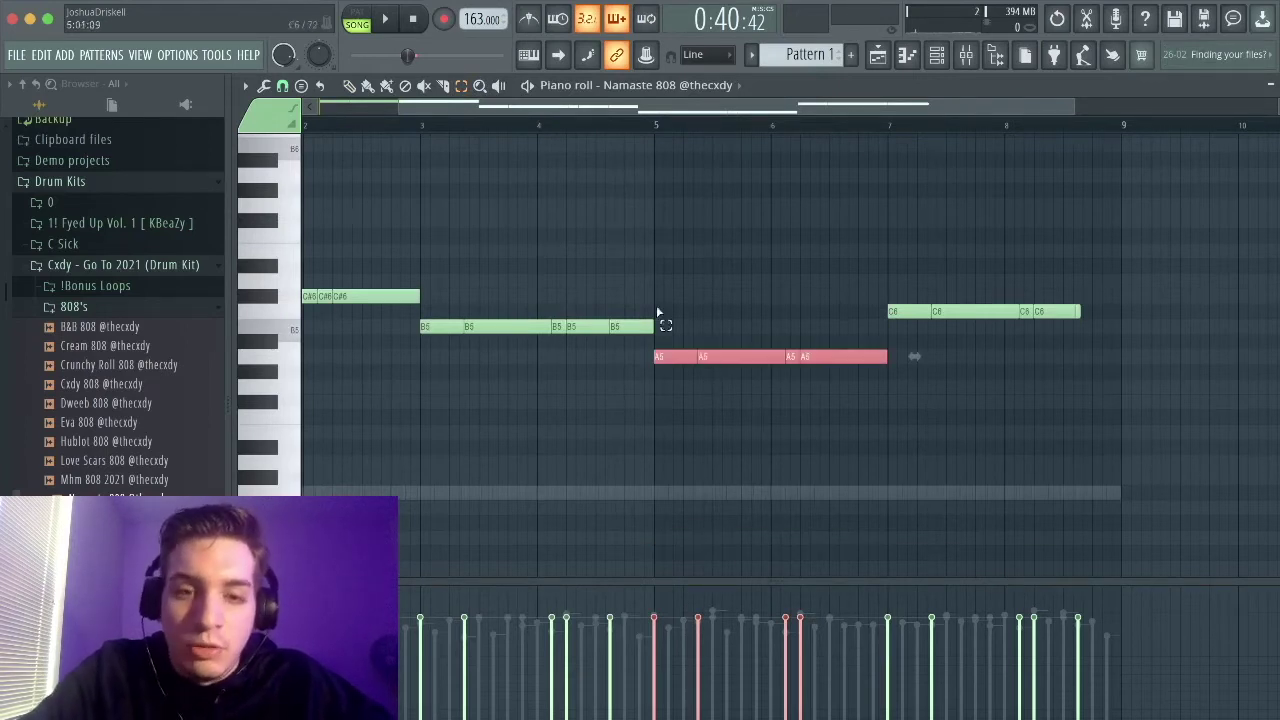
left_click(723, 338)
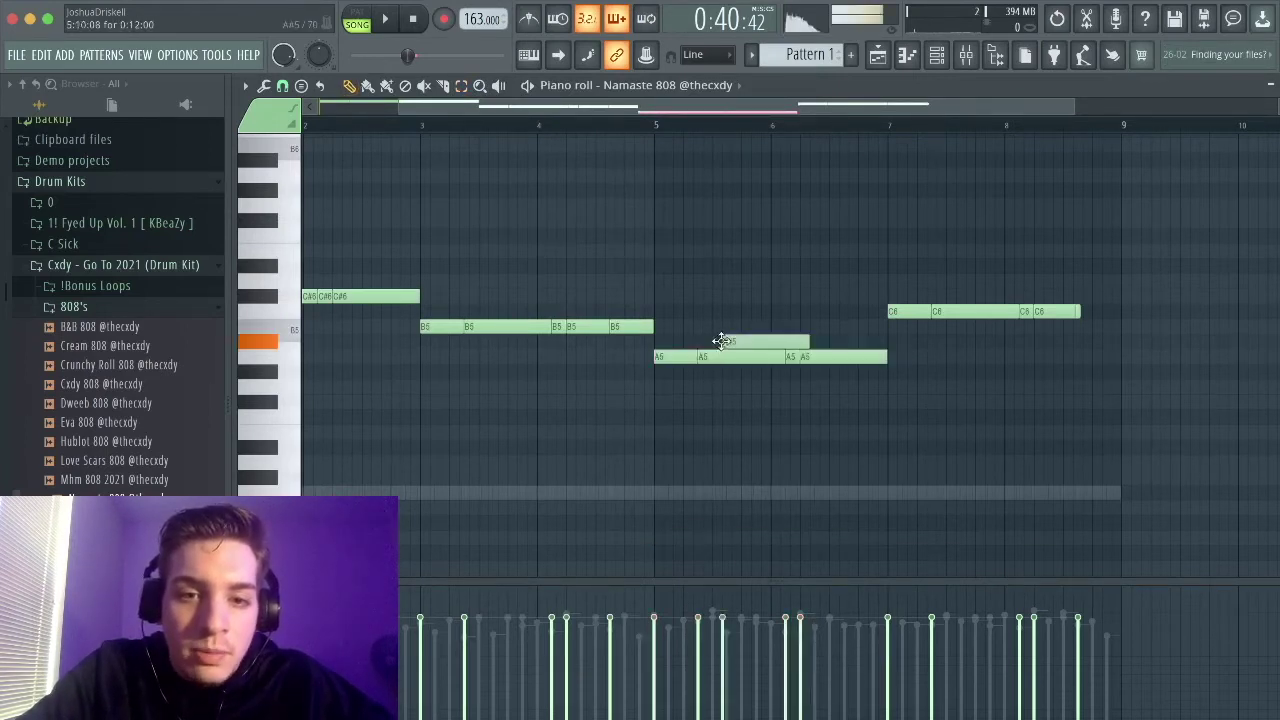
- Raise the Namaste 808 notes in bars 5 and 6 by two semitones to B5
left_click_drag(638, 407, 912, 371)
left_click_drag(736, 356, 736, 318)
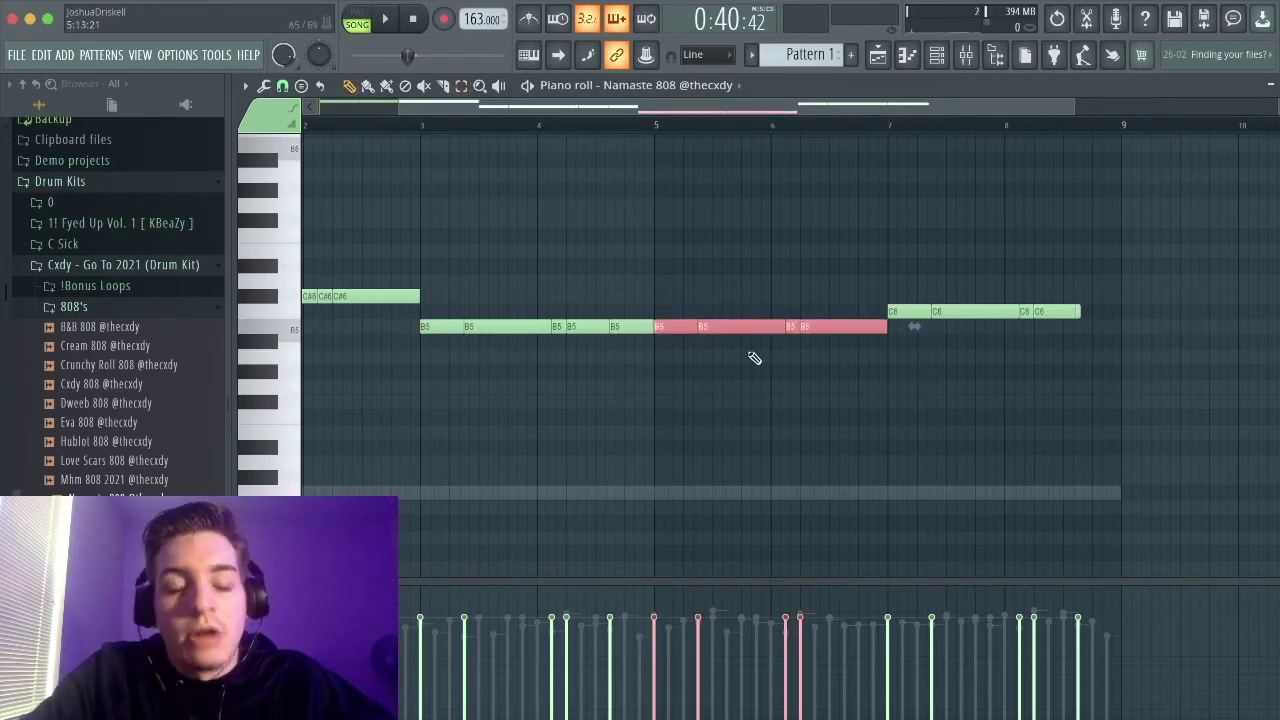
key("ctrl+Down")
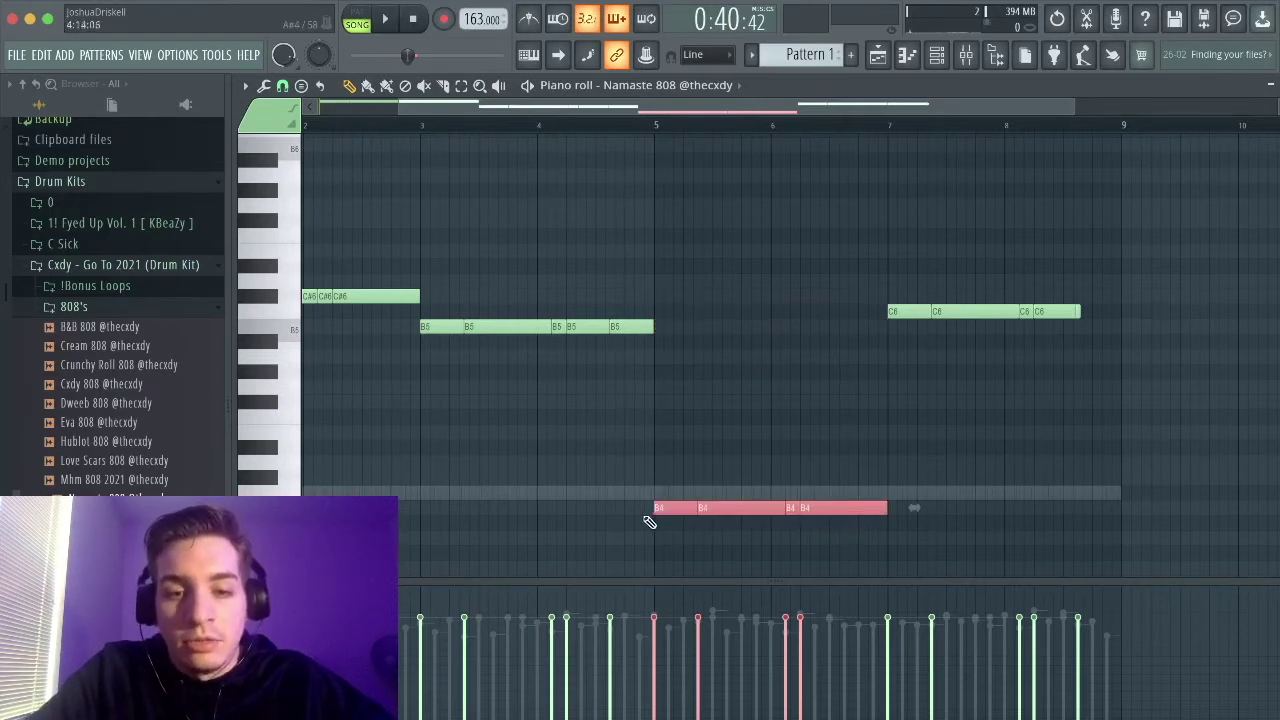
key("ctrl+Up")
- Raise the Namaste 808 notes in bars 1 to 4 by two semitones, to D#6 and C#6
scroll(508, 477, "down", 2)
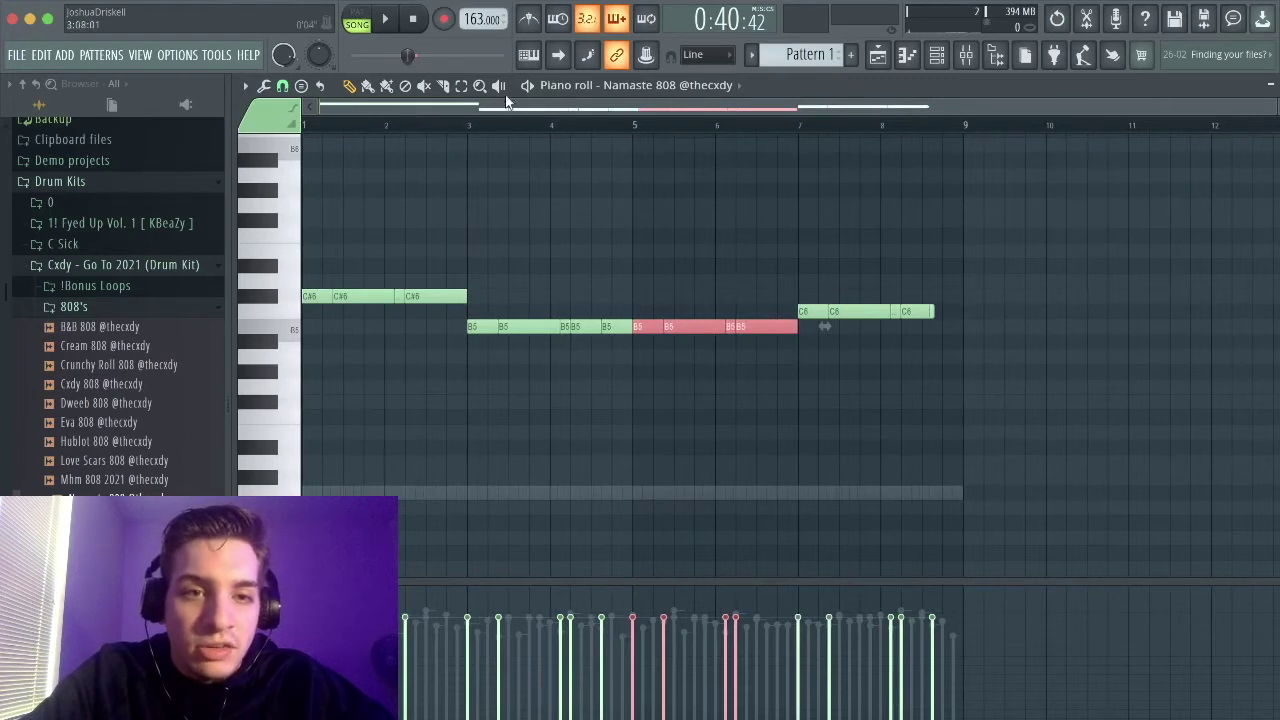
left_click_drag(608, 344, 337, 263)
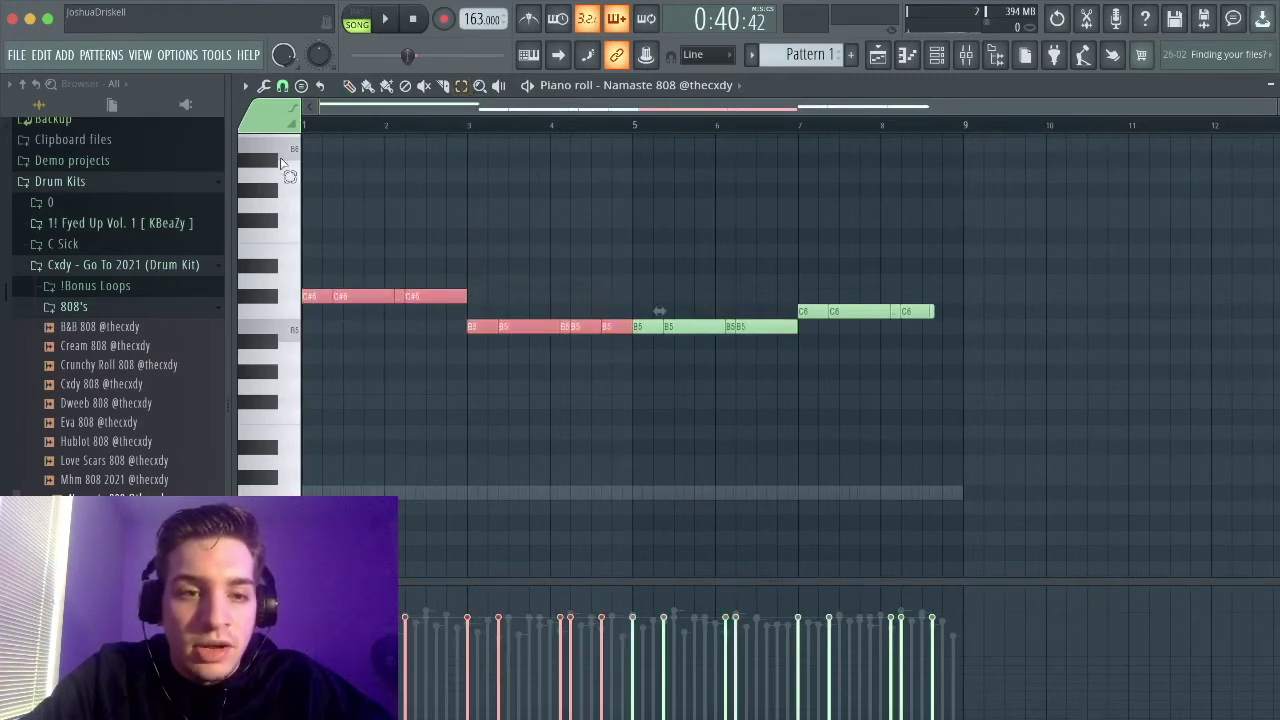
left_click_drag(443, 292, 443, 252)
left_click(443, 250)
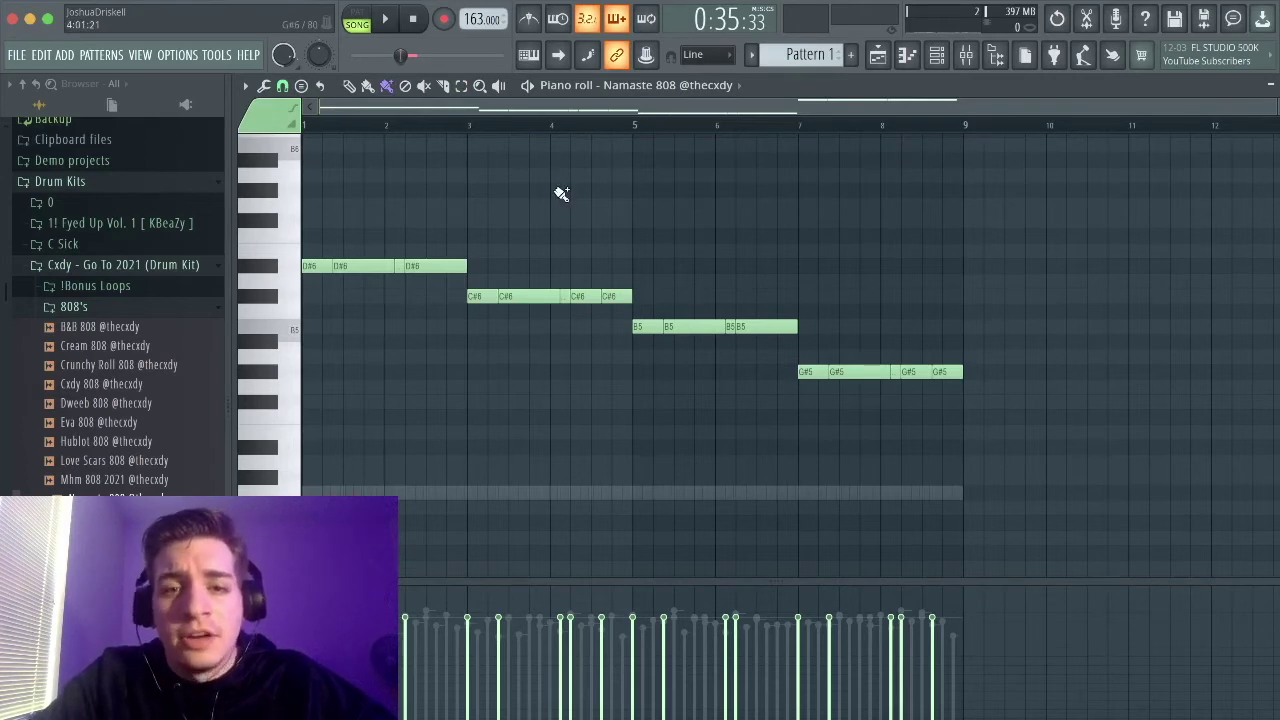
- Transpose the Namaste 808 notes in bars 1 to 6 down one octave and play the song
left_click(461, 85)
left_click_drag(801, 335, 280, 195)
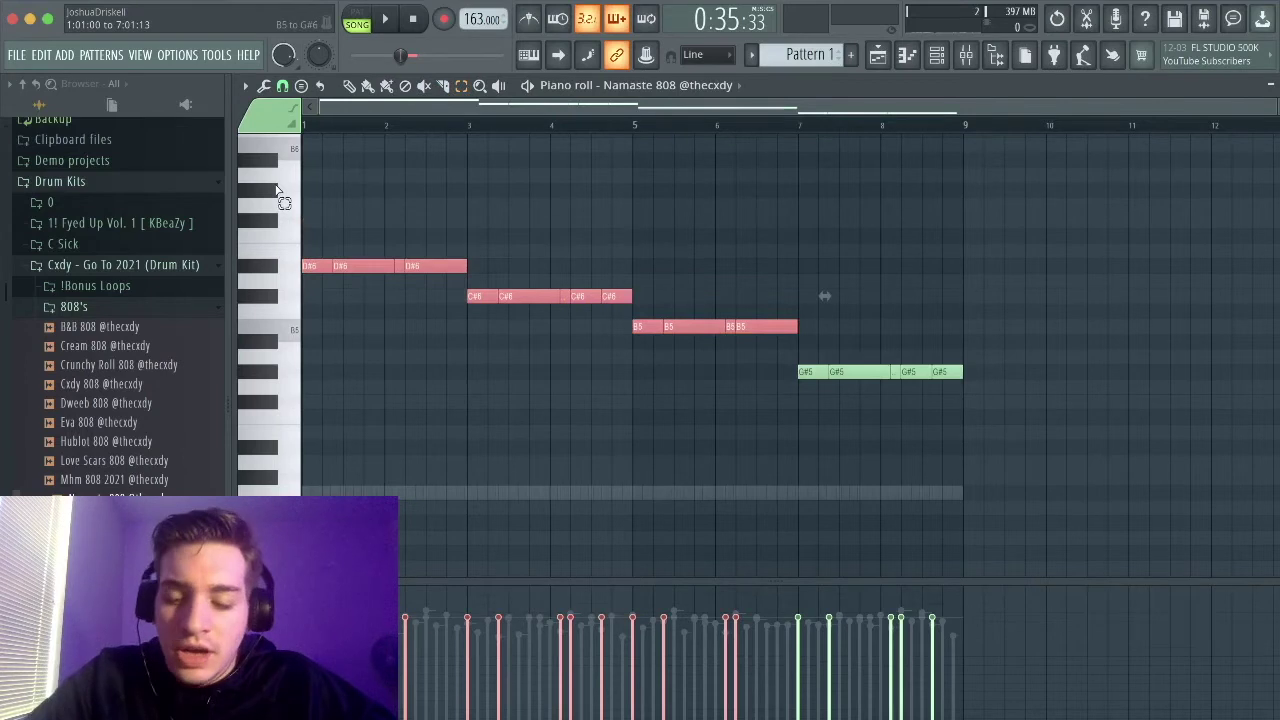
key("ctrl+Down")
left_click(908, 407)
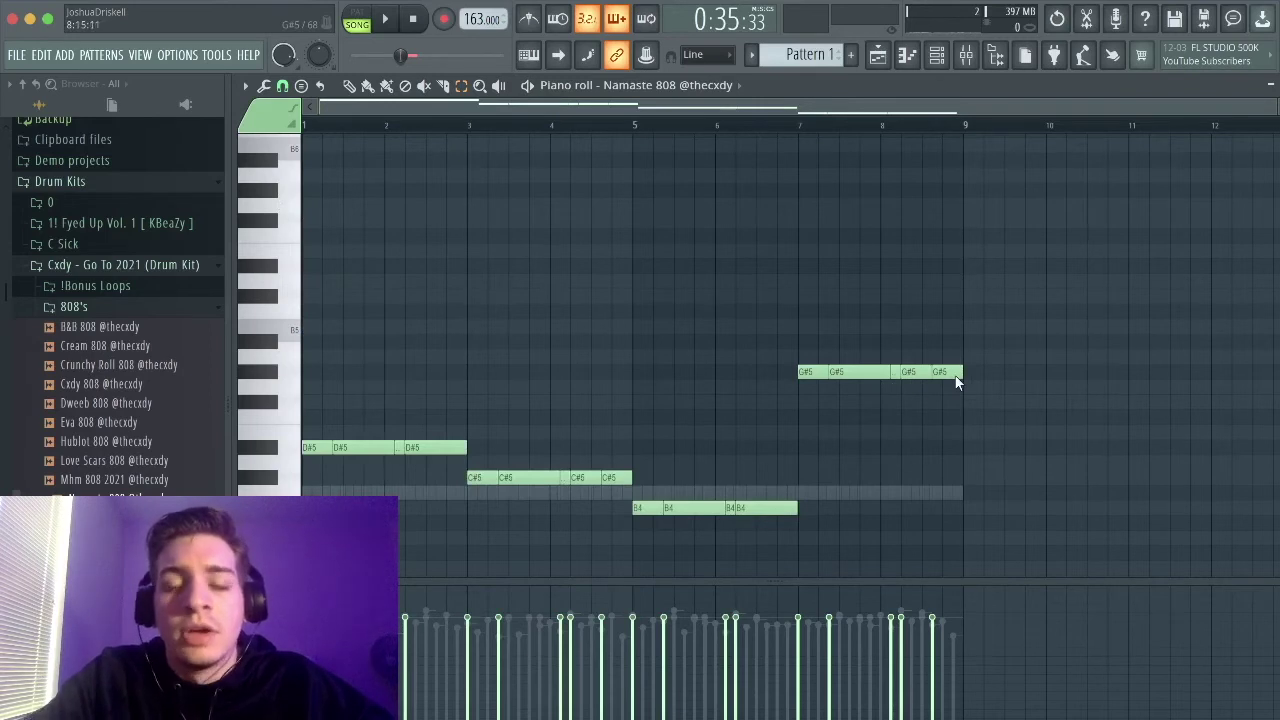
scroll(683, 386, "down", 2)
scroll(569, 371, "up", 2)
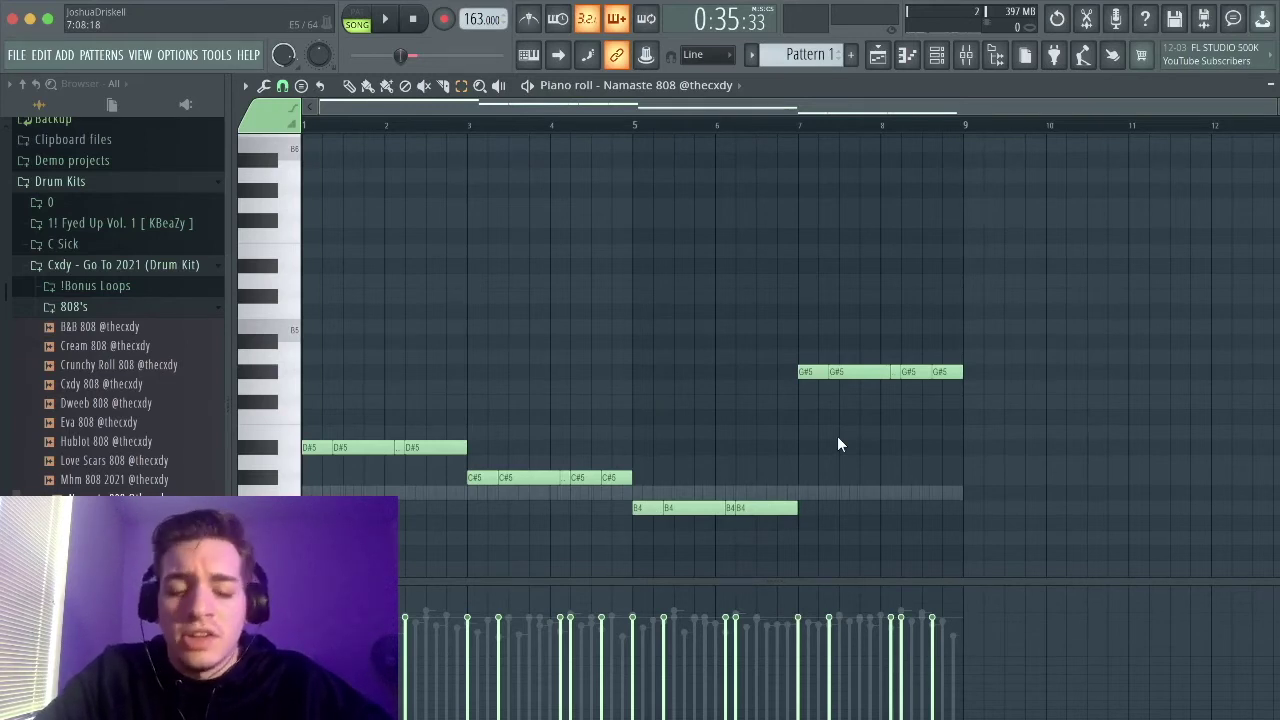
key("space")
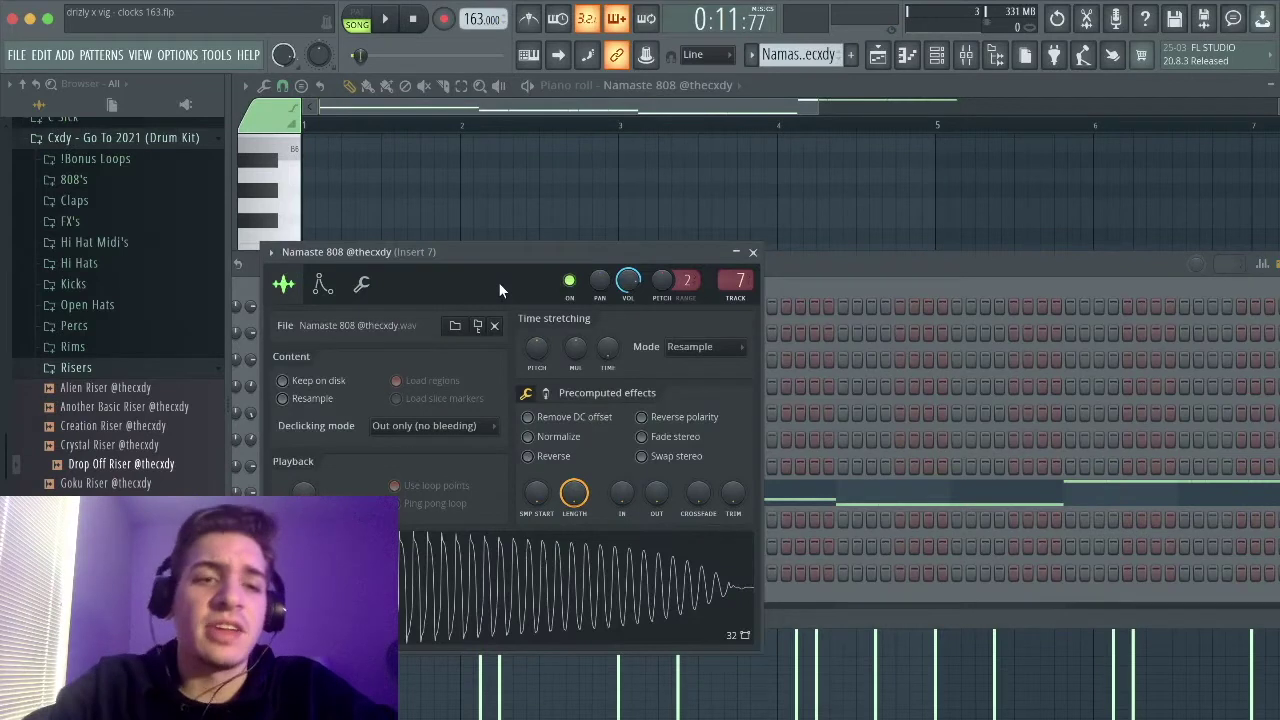
- Show the Namaste 808's volume envelope settings and return to its piano roll
left_click(333, 293)
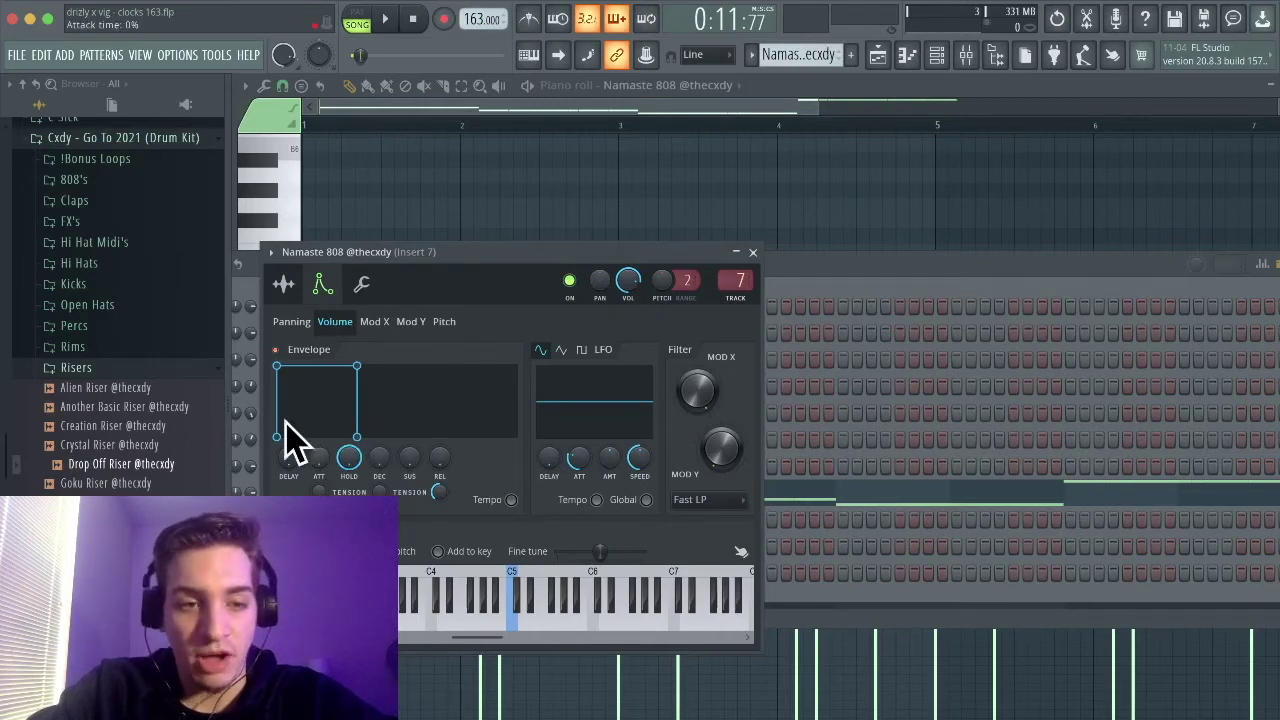
left_click(691, 180)
right_click(691, 180)
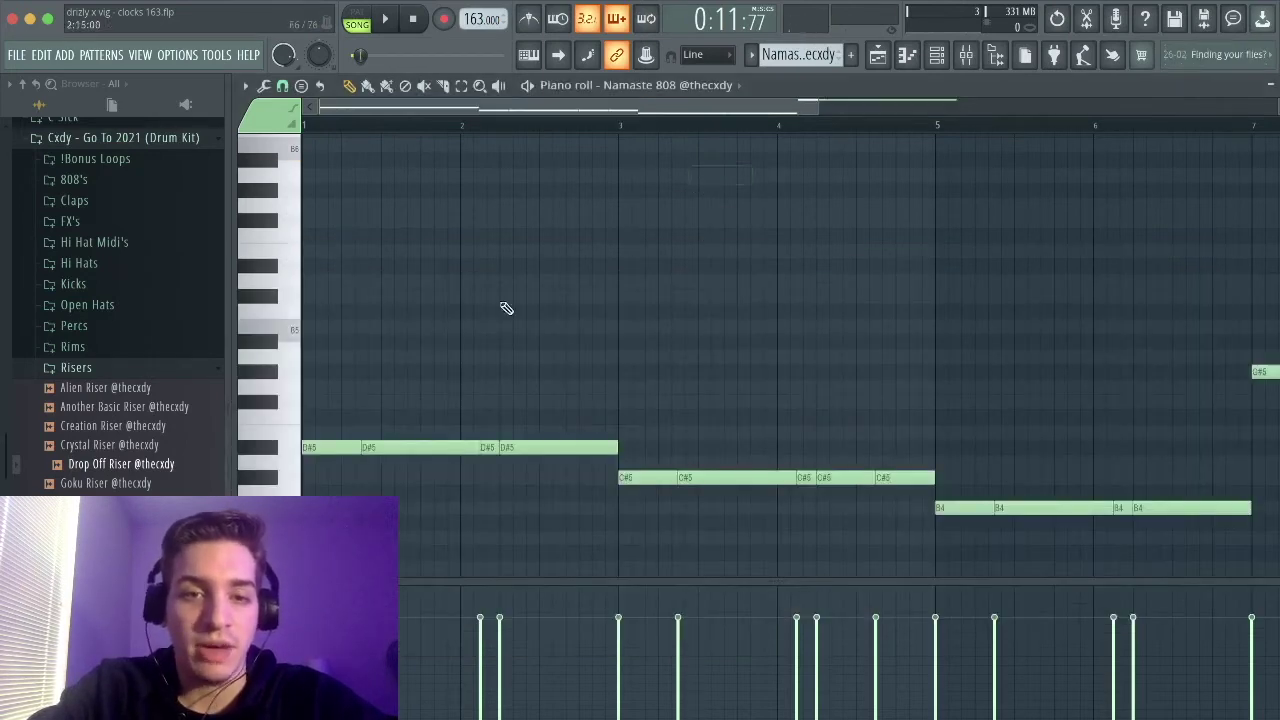
- Try shortening the first D#5 note in bar 1 of the Namaste 808 line, and restore its length
scroll(251, 420, "up", 2)
left_click_drag(367, 452, 306, 466)
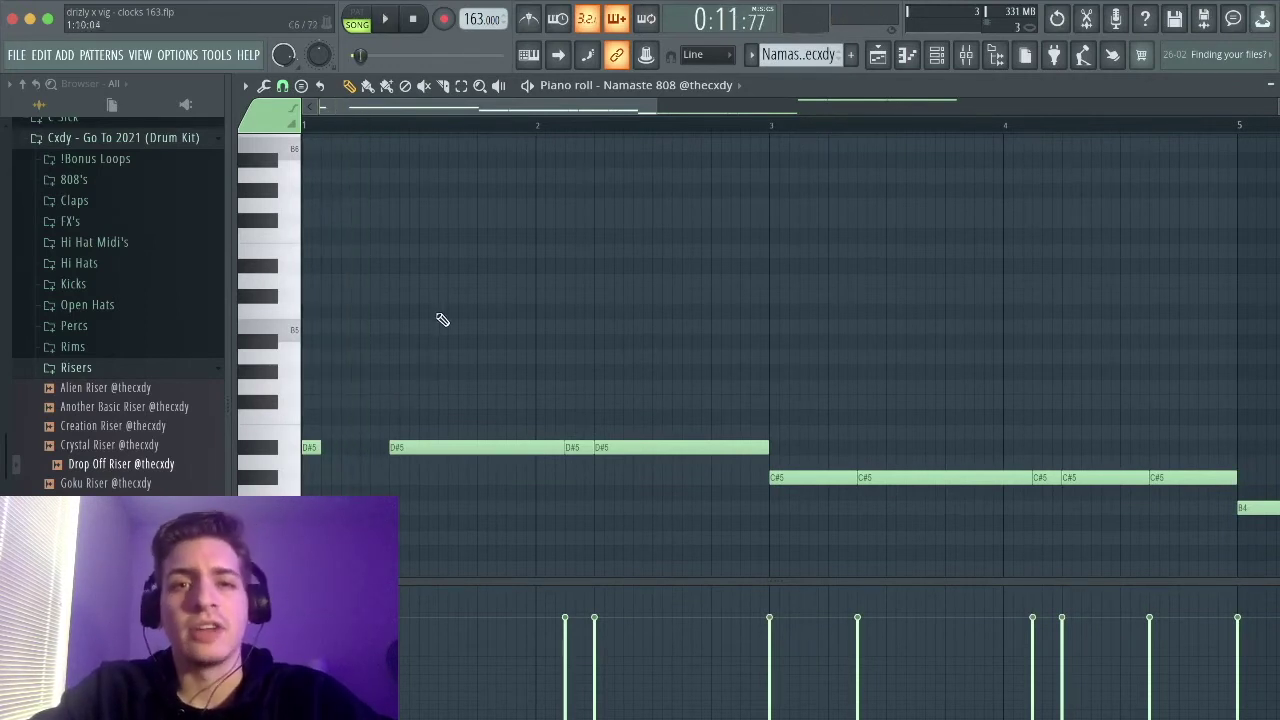
left_click_drag(327, 453, 388, 455)
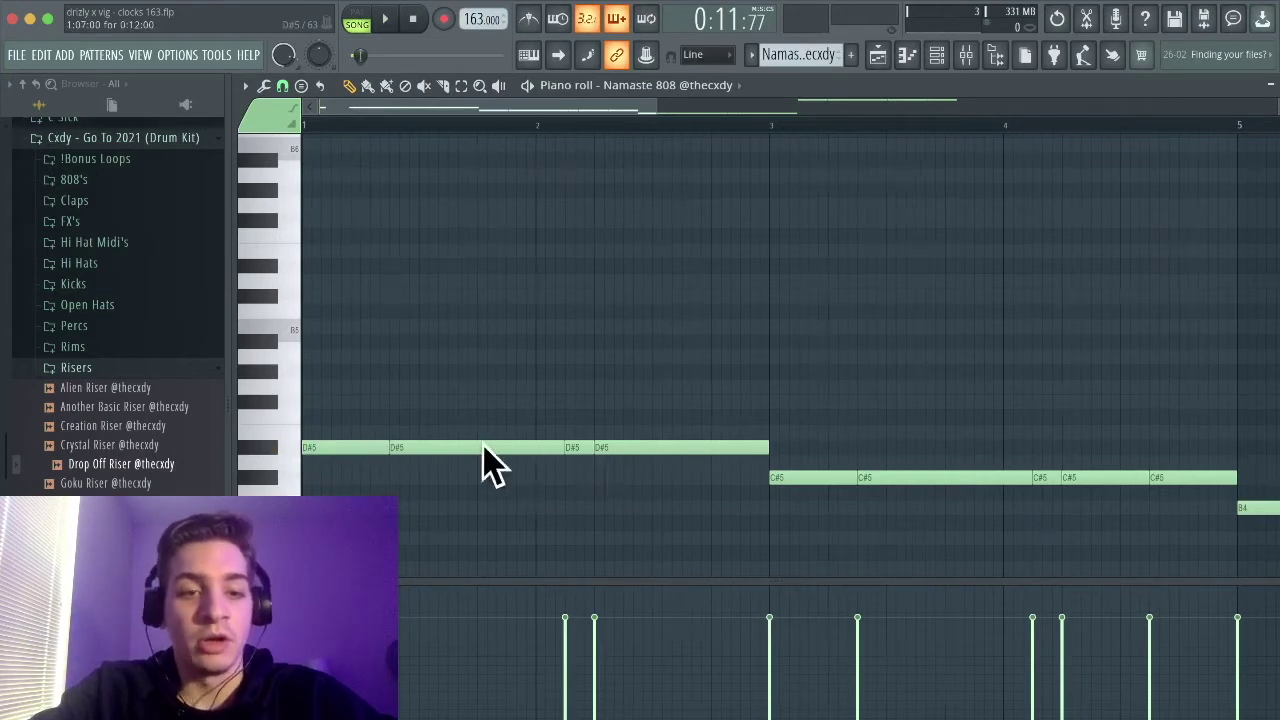
scroll(403, 426, "down", 1)
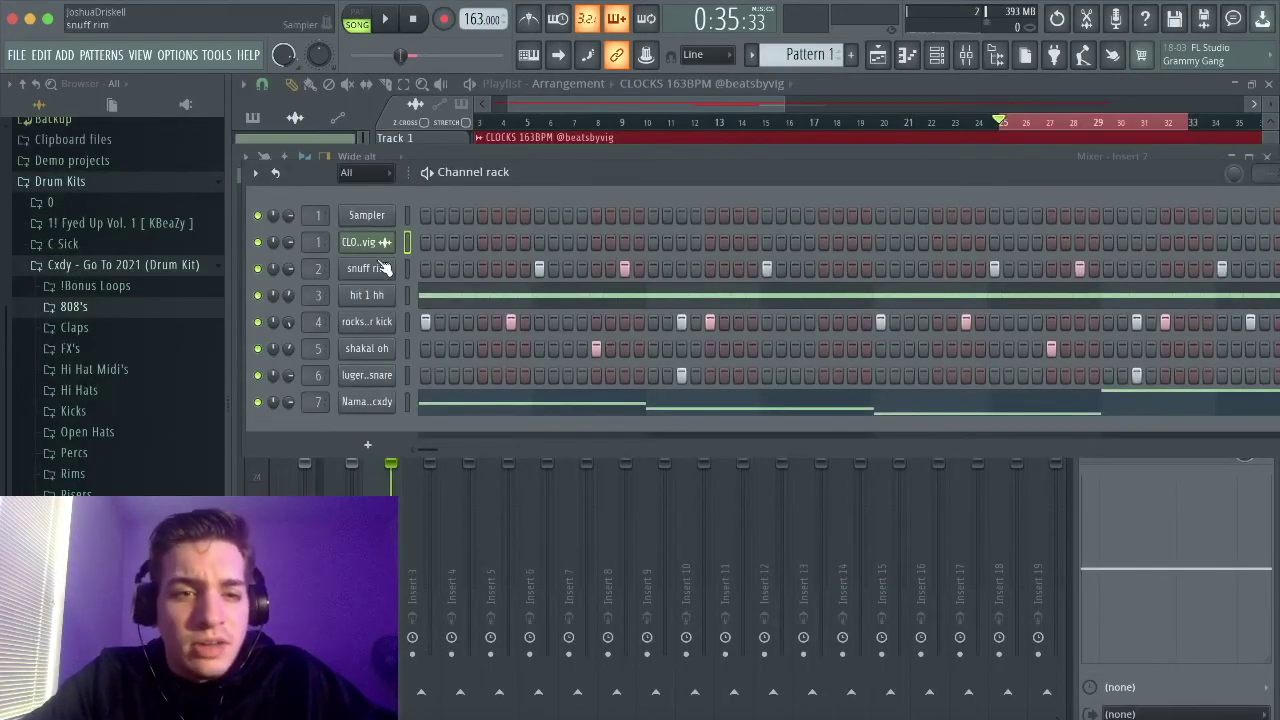
- Try routing the Namaste 808 channel to mixer insert 5, set it back to insert 7, and close the channel rack
left_click_drag(312, 399, 312, 405)
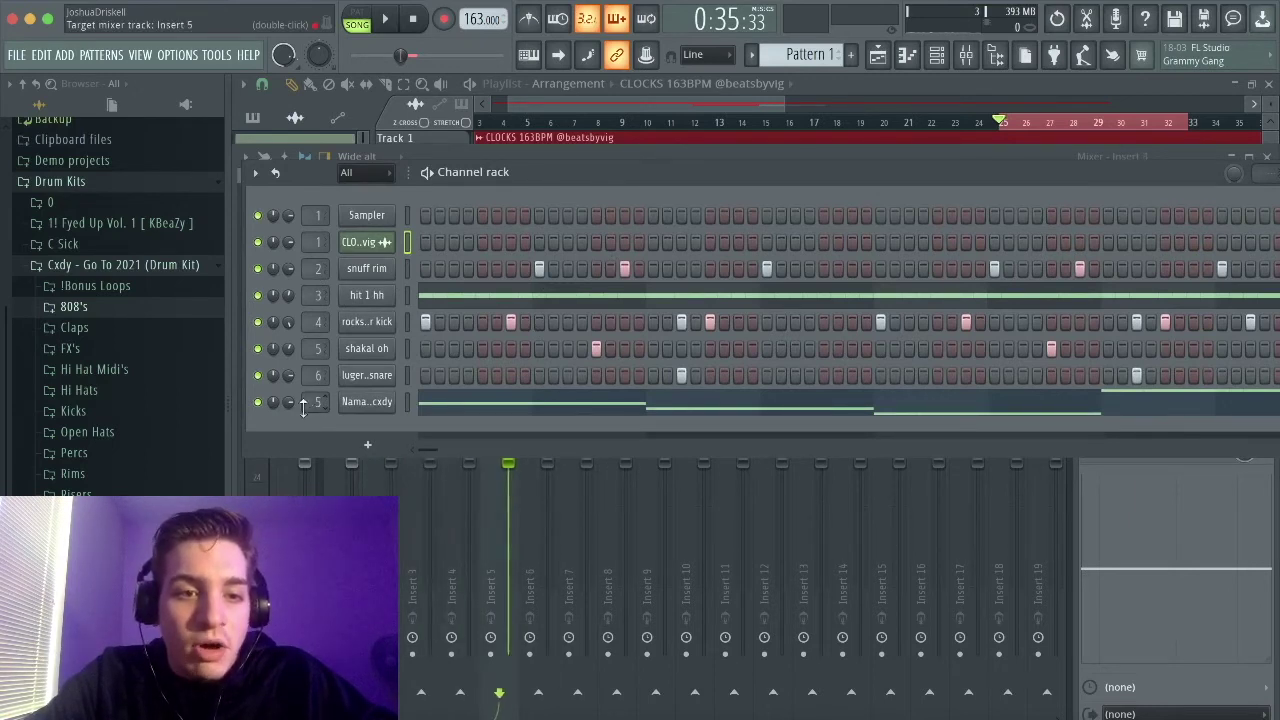
mouse_move(317, 403)
left_mouse_down()
mouse_move(317, 380)
mouse_move(315, 401)
left_mouse_up()
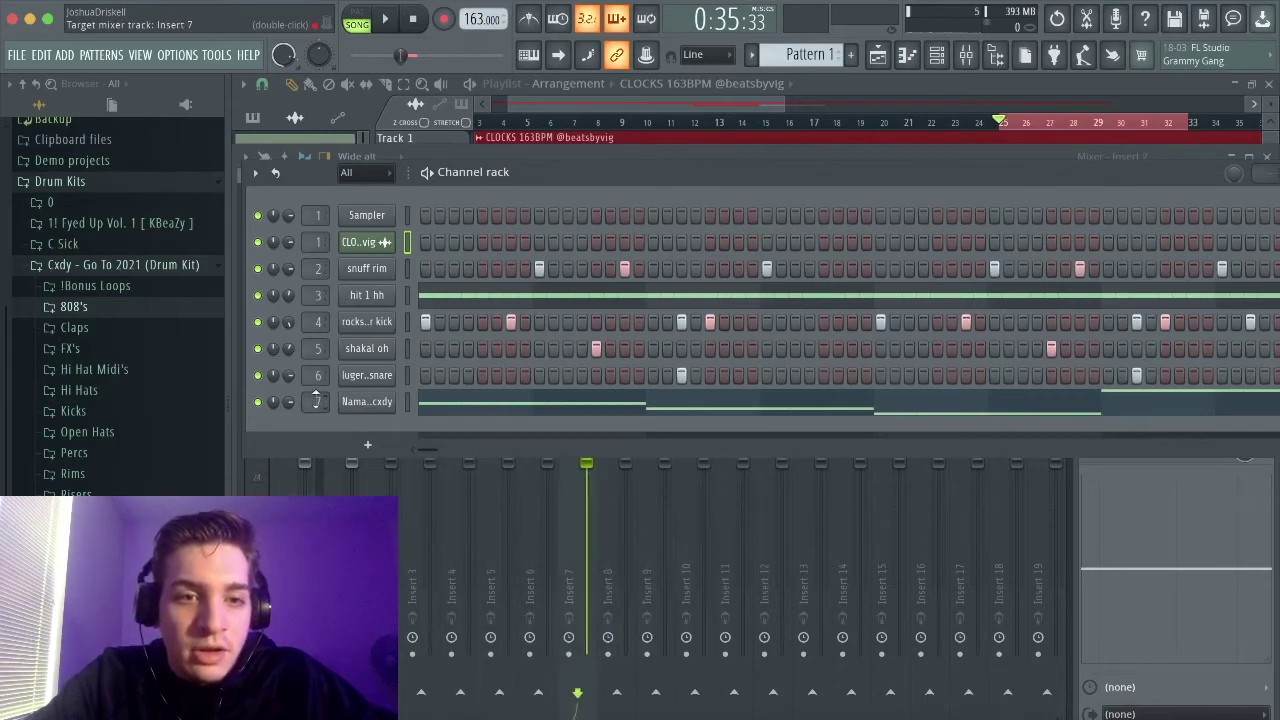
left_click_drag(661, 174, 565, 190)
left_click(1247, 190)
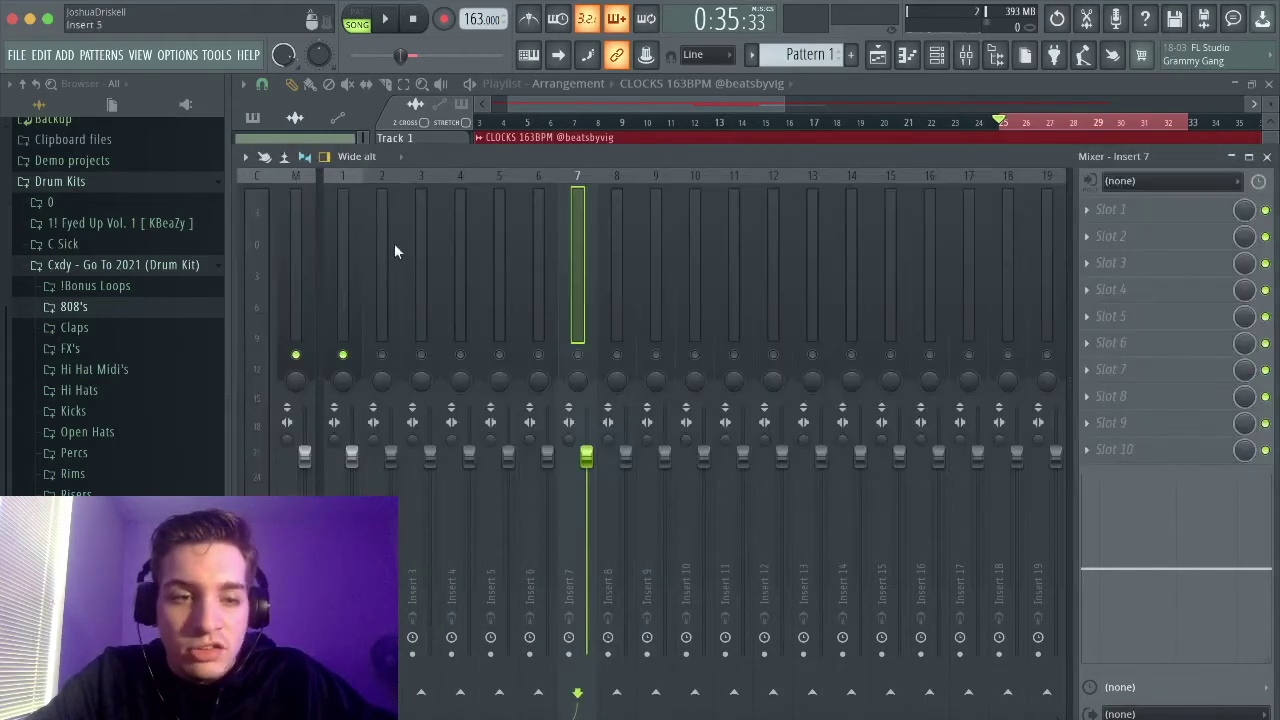
- Examine the Fruity soft clipper on the Master track and the Fruity parametric EQ 2 curve on Insert 1
left_click(305, 253)
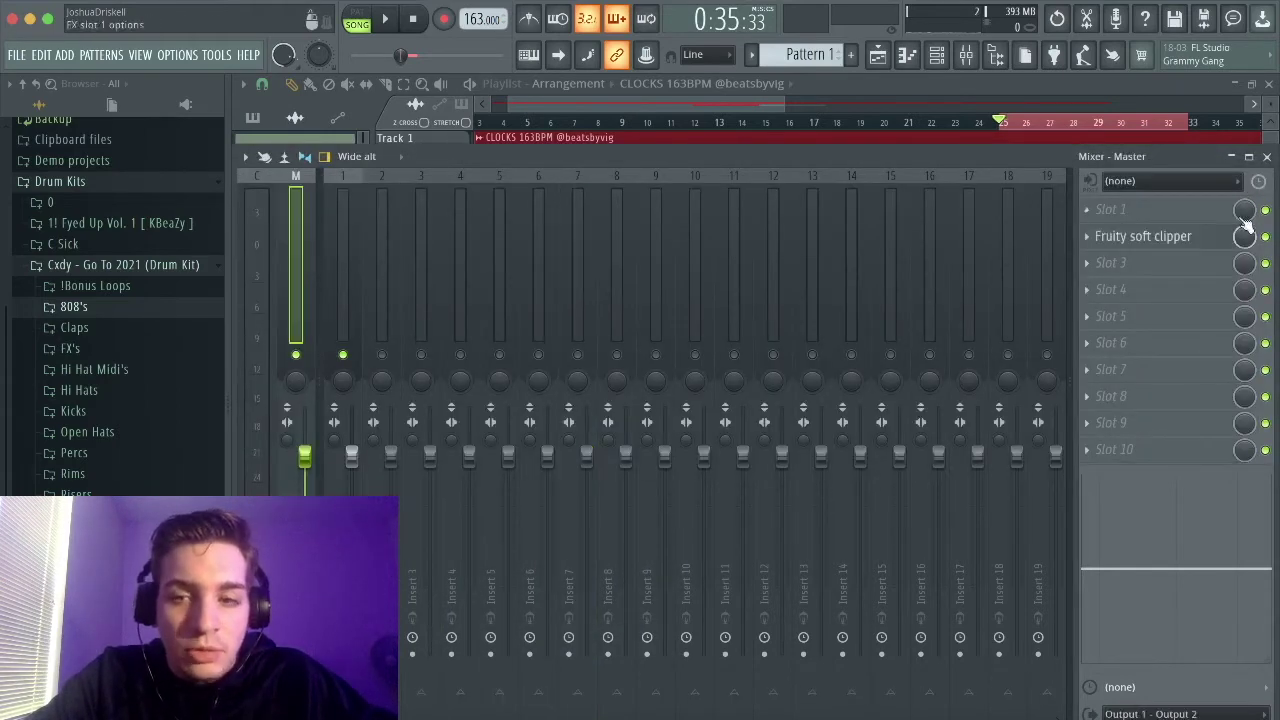
left_click(1181, 244)
left_click(540, 193)
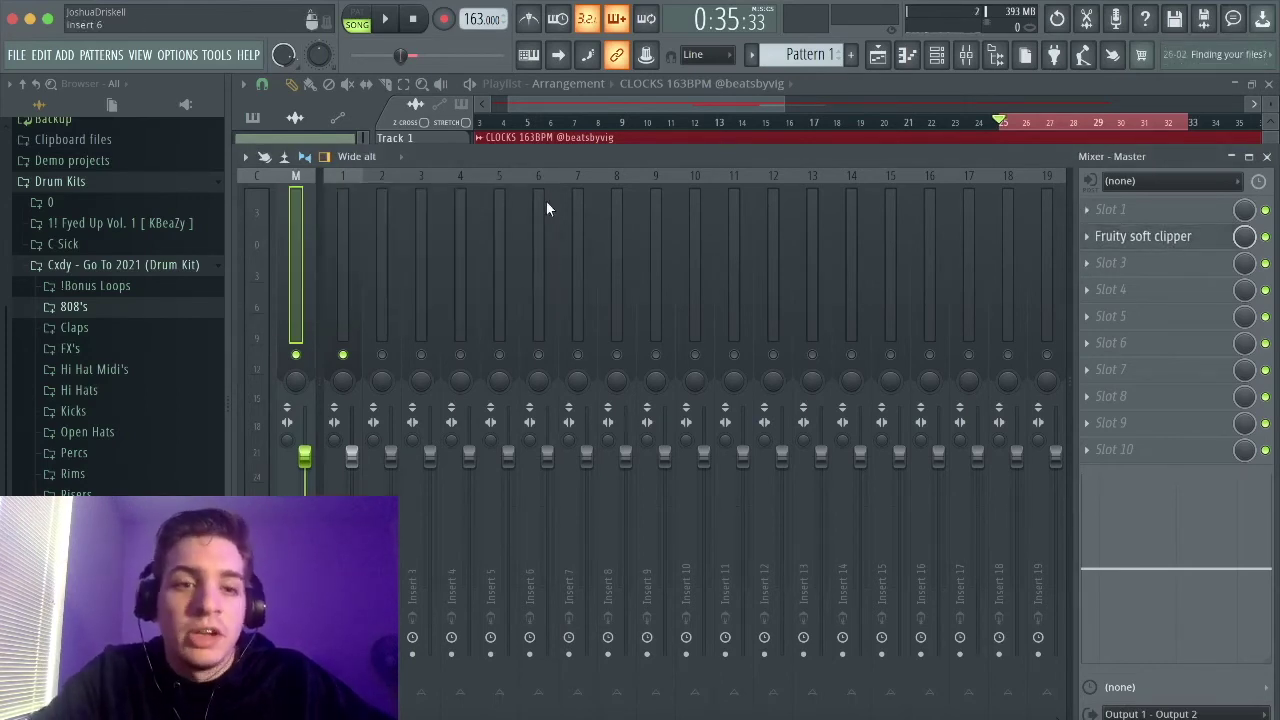
left_click(354, 250)
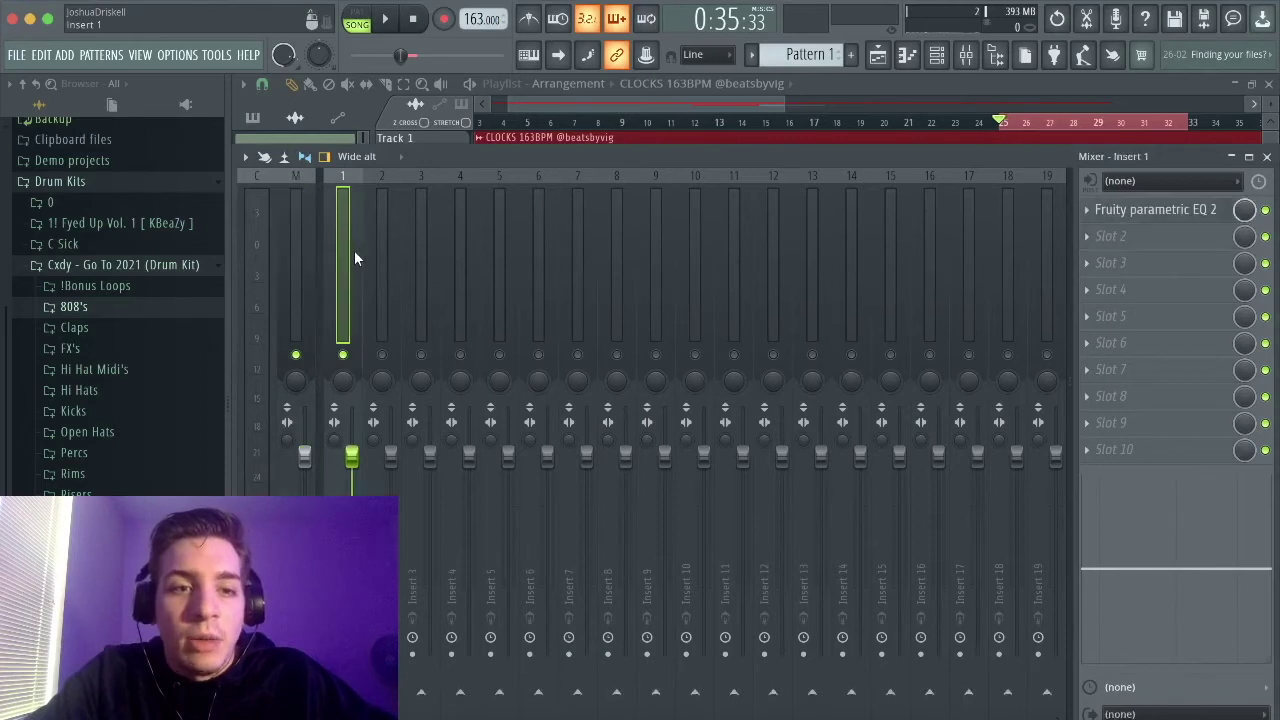
left_click(1140, 209)
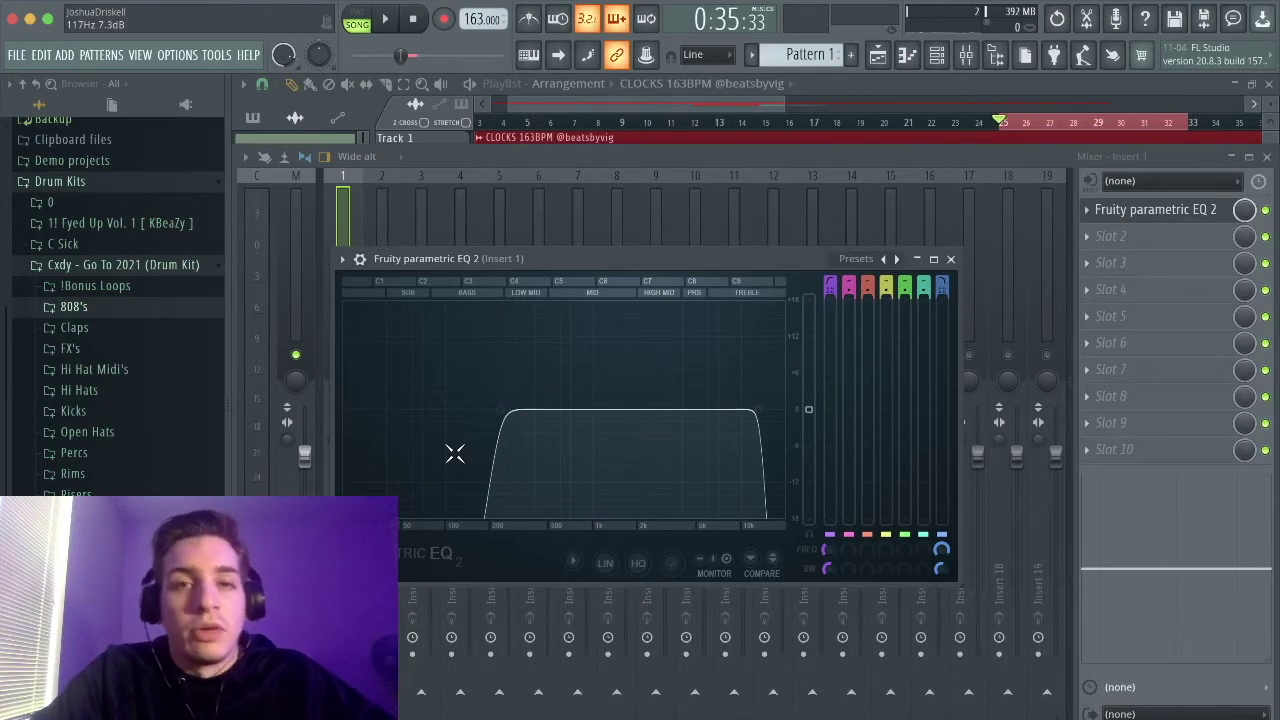
left_click(950, 259)
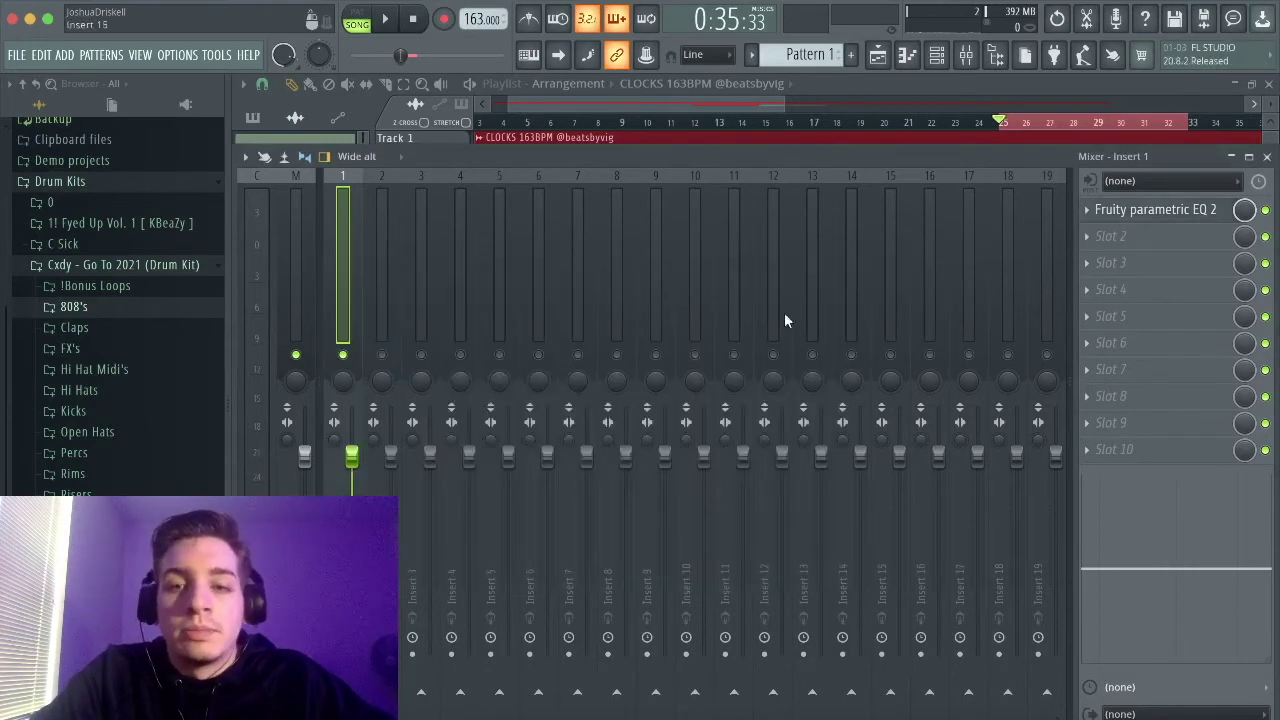
- Unmute all mixer inserts and save the project
right_click(394, 352)
right_click(394, 352)
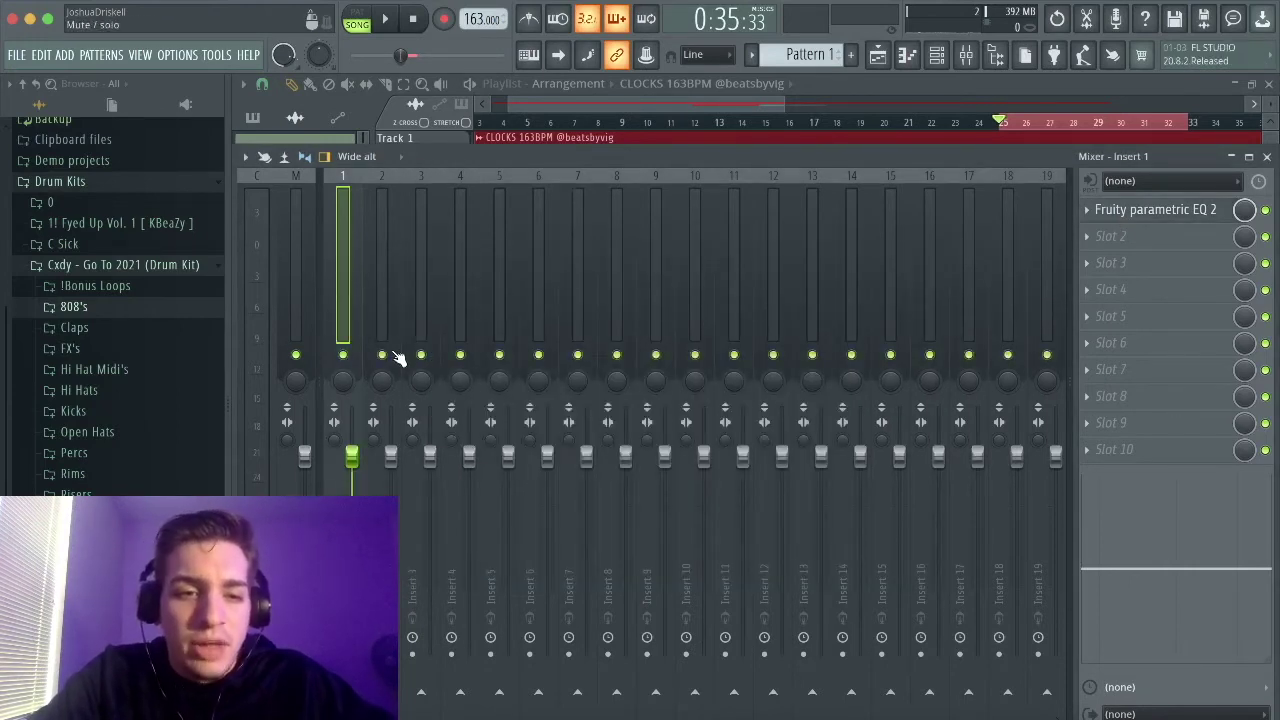
left_click(938, 56)
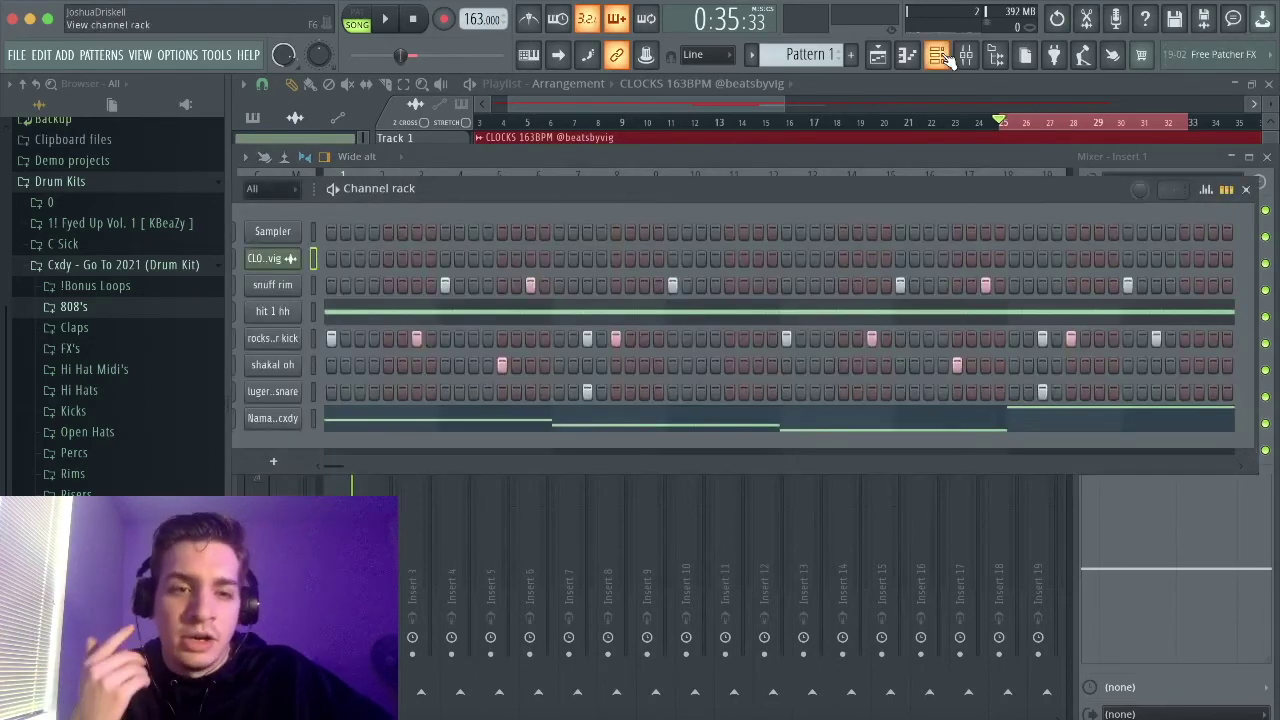
left_click_drag(662, 188, 787, 180)
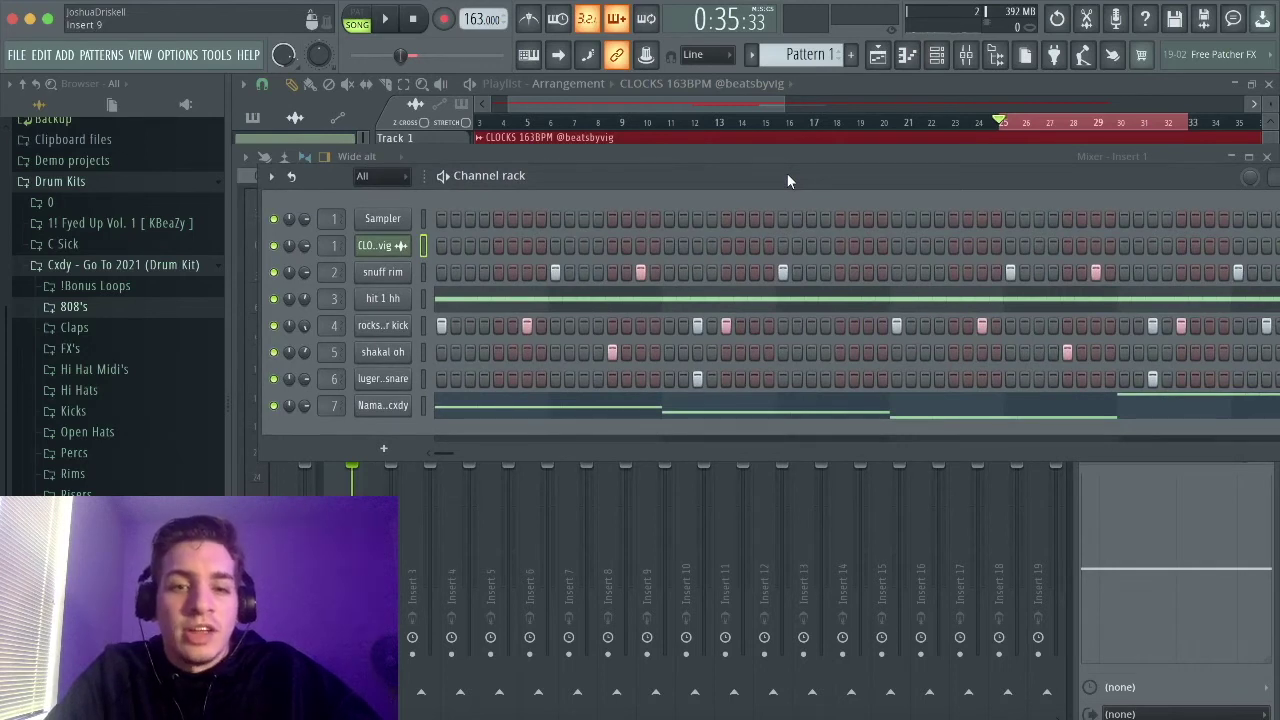
key("ctrl+s")
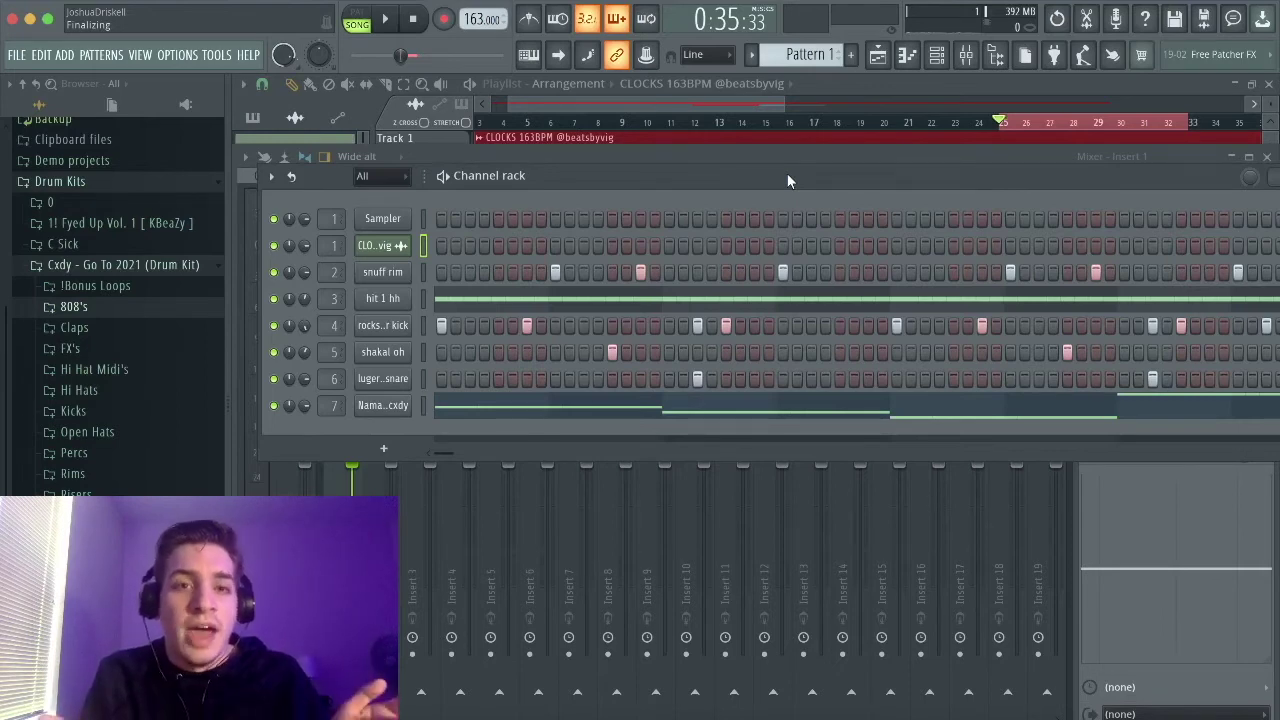
left_click_drag(787, 179, 664, 181)
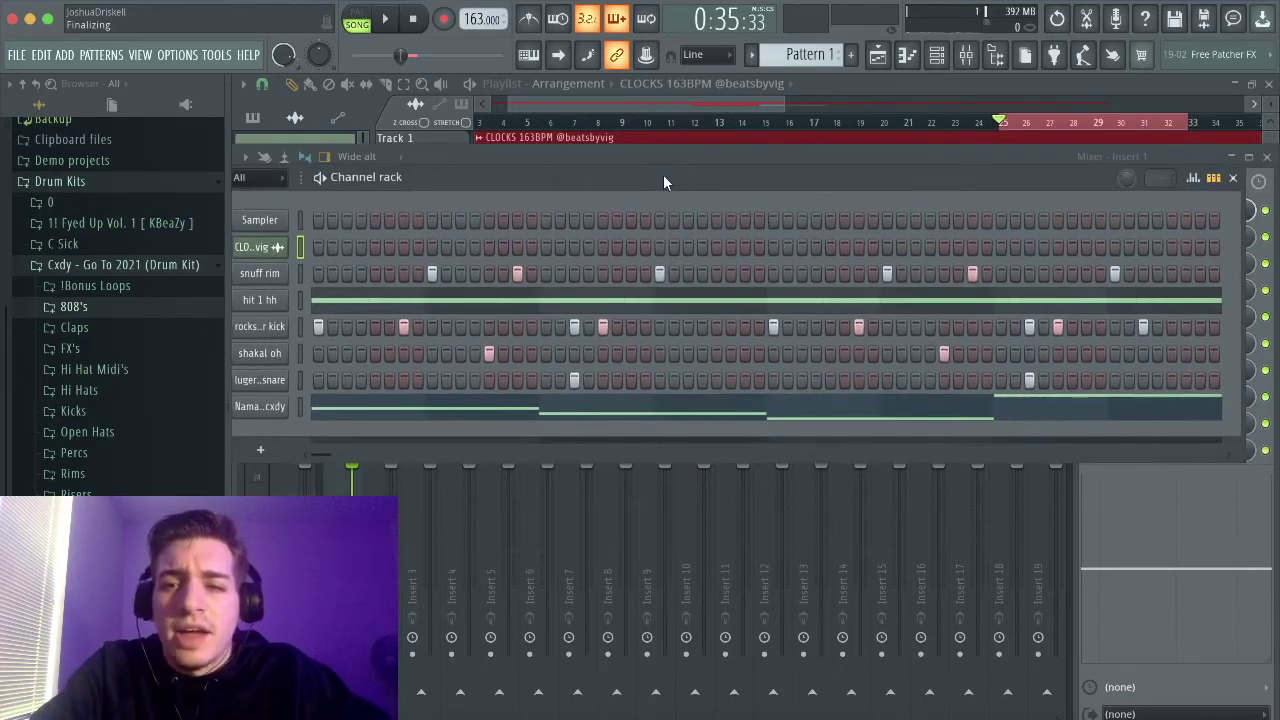
left_click(1234, 179)
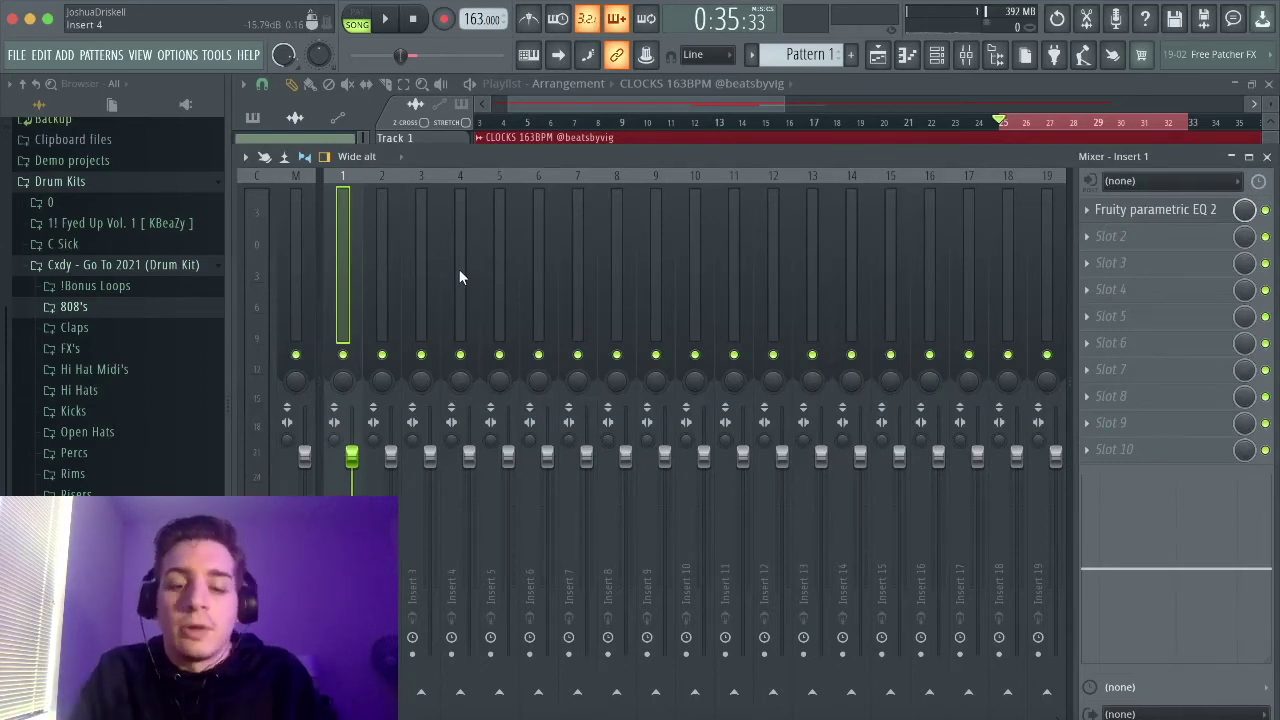
- During playback, slightly lower the volumes of Inserts 2 and 3, and raise Insert 4 with its stereo separation 100% merged
key("space")
left_click(383, 298)
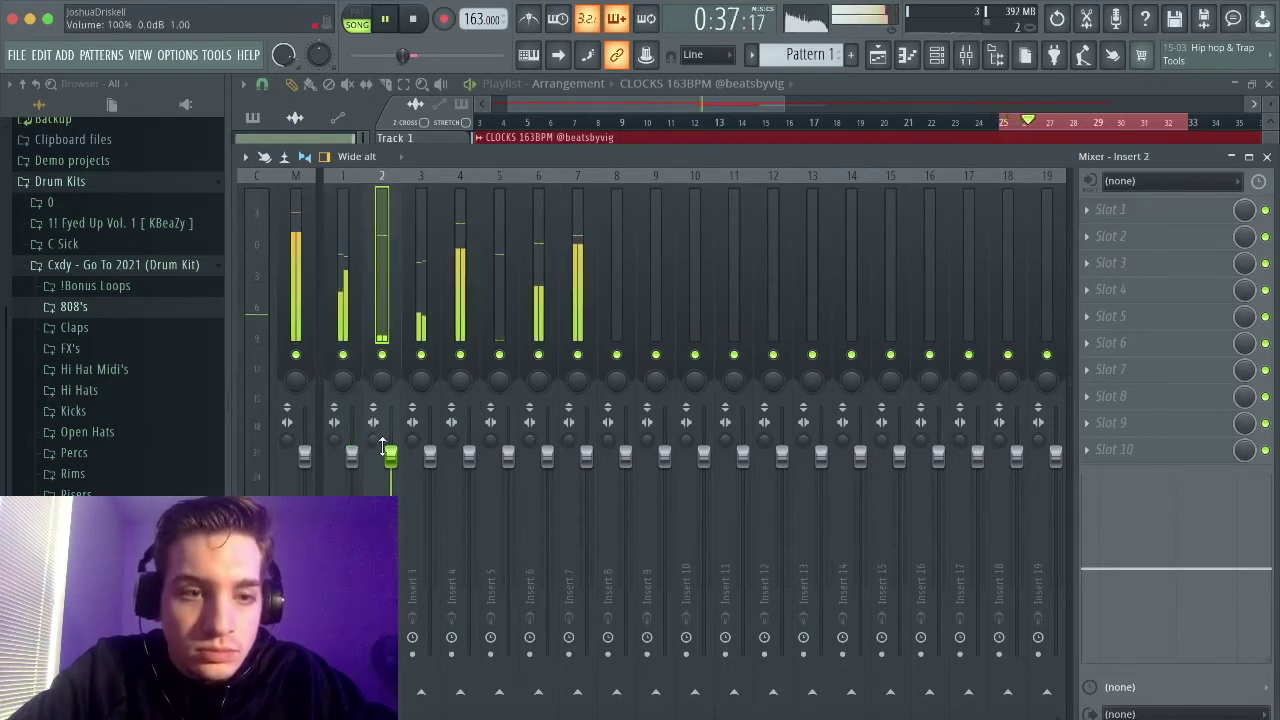
left_click(420, 308)
left_click_drag(430, 457, 469, 431)
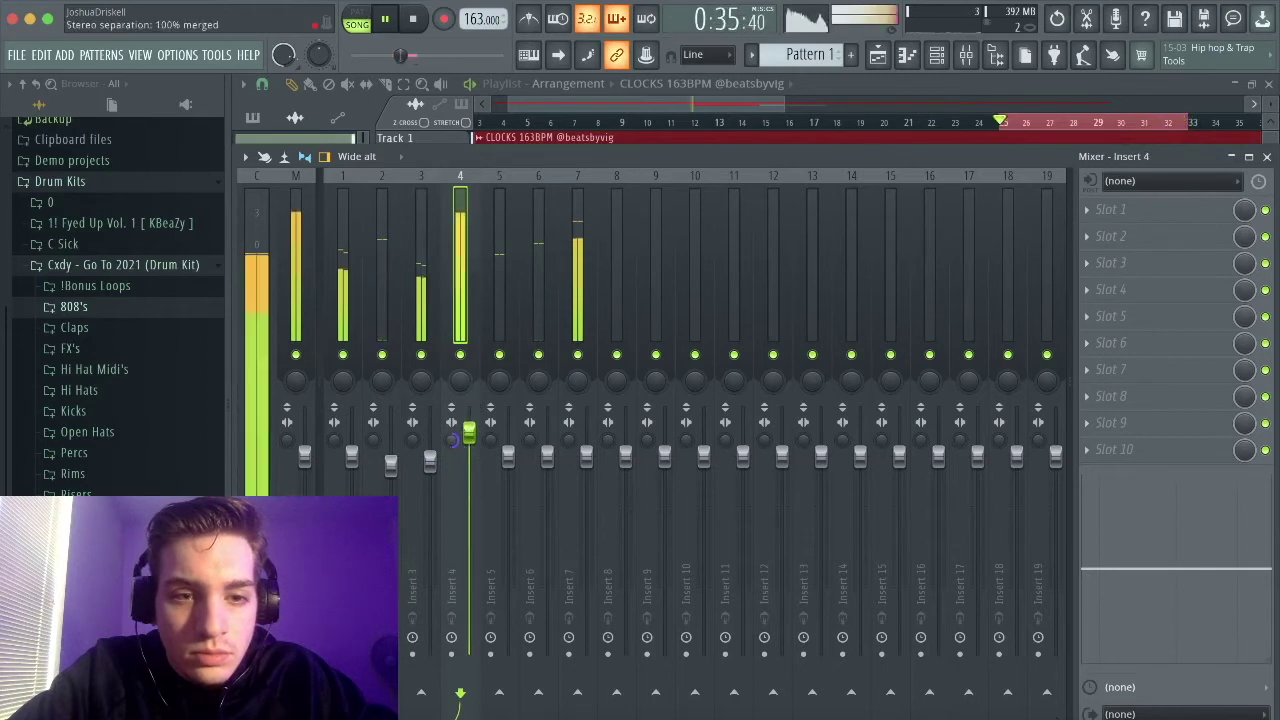
- Merge Insert 7's stereo separation and lower its volume slightly
left_click(580, 457)
left_click_drag(584, 457, 585, 464)
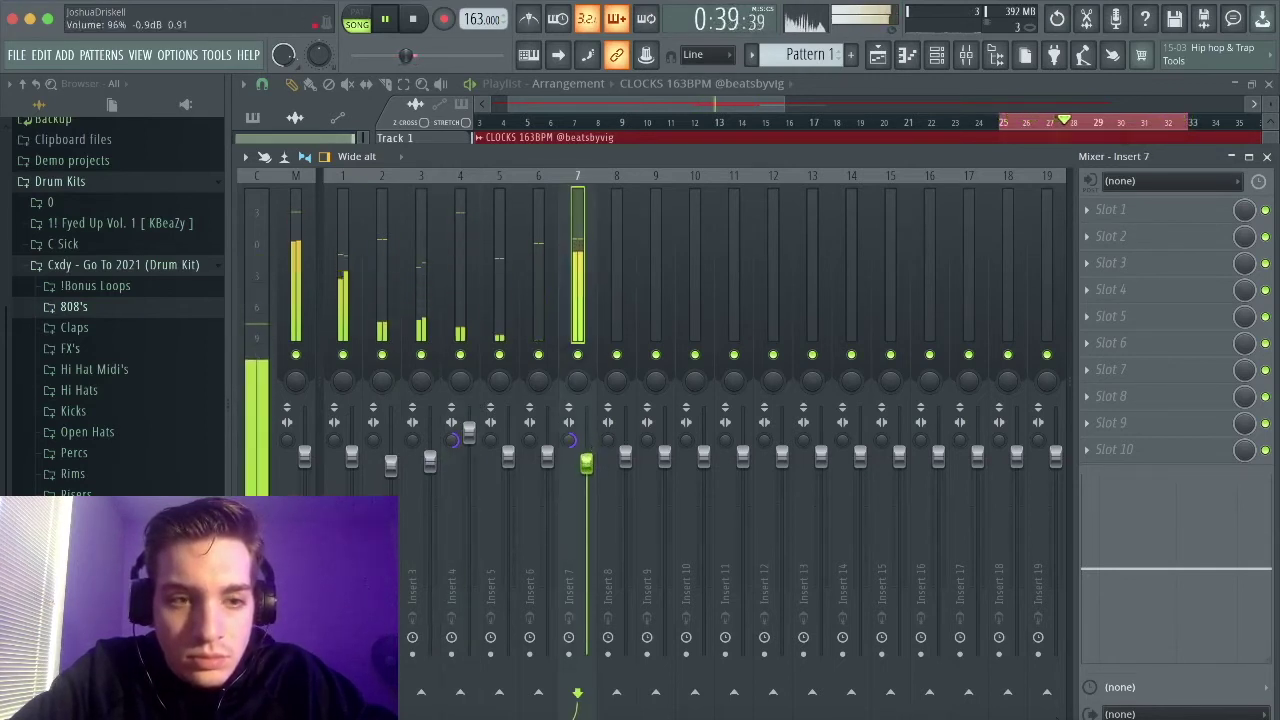
left_click_drag(590, 462, 590, 457)
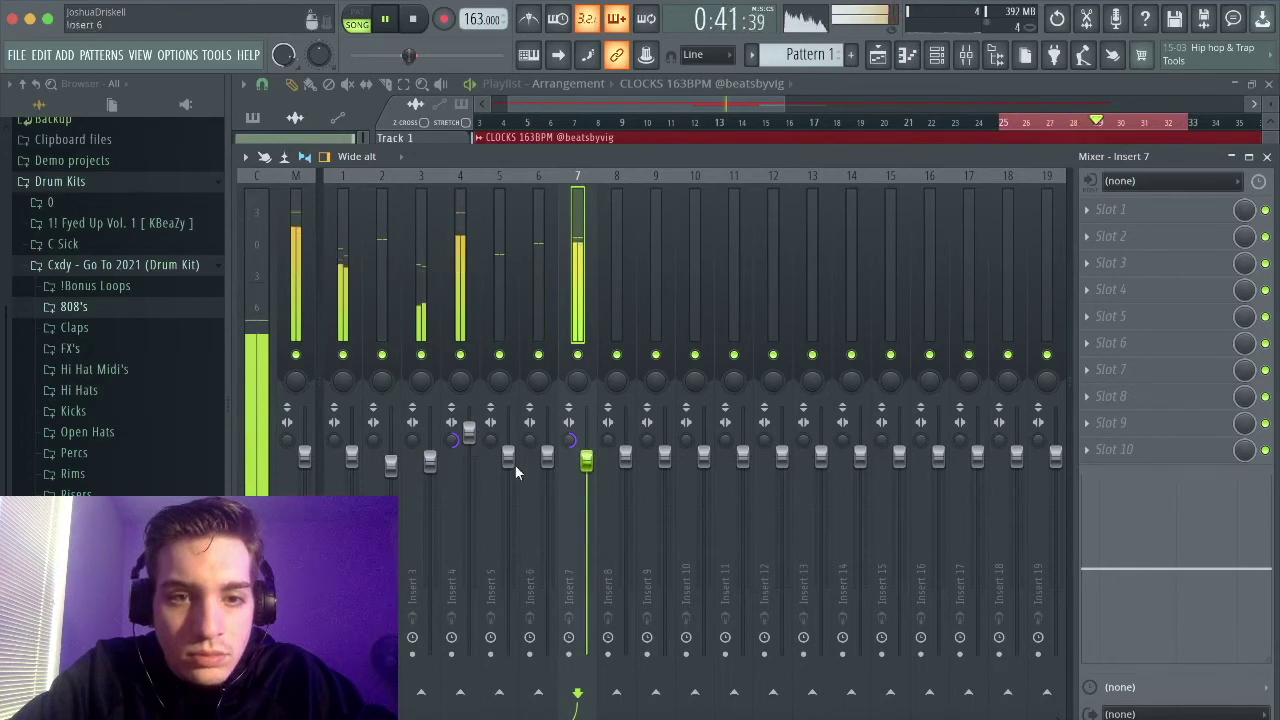
- Lower Insert 5's volume to 66% and pan it slightly right, and pan Insert 3 slightly left
left_click_drag(508, 455, 508, 512)
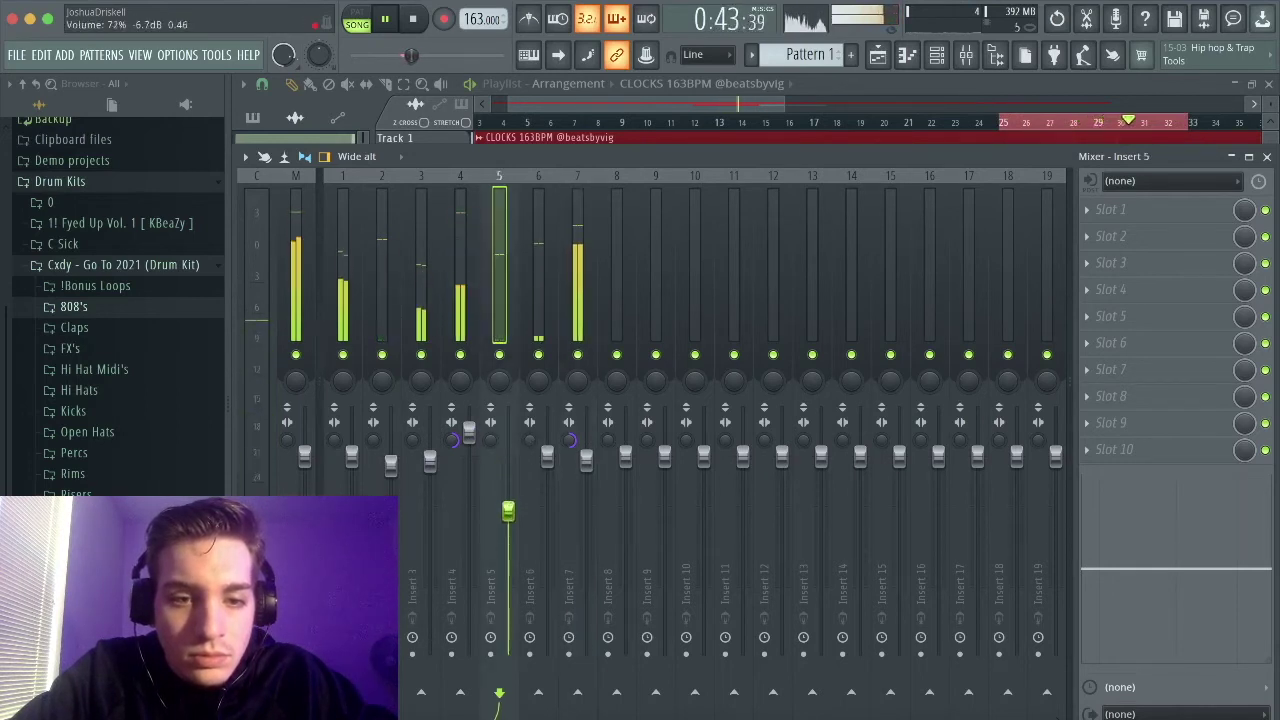
left_click_drag(499, 380, 499, 372)
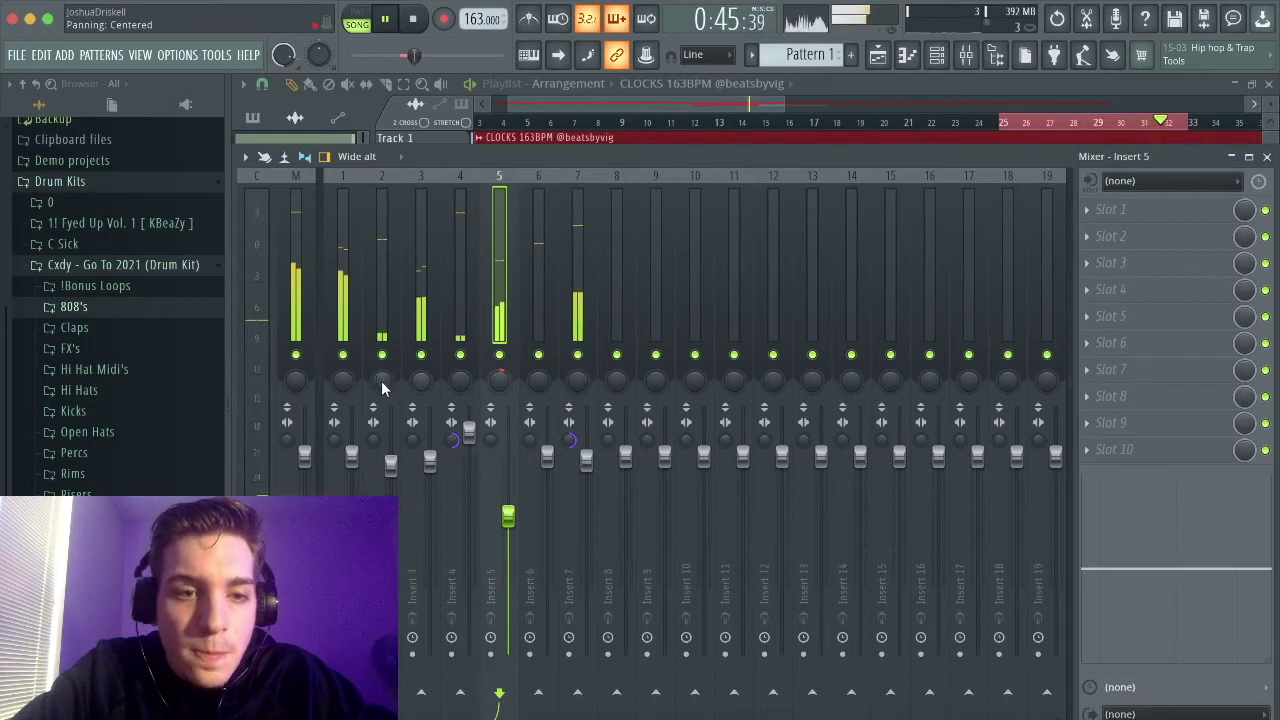
left_click_drag(421, 380, 424, 386)
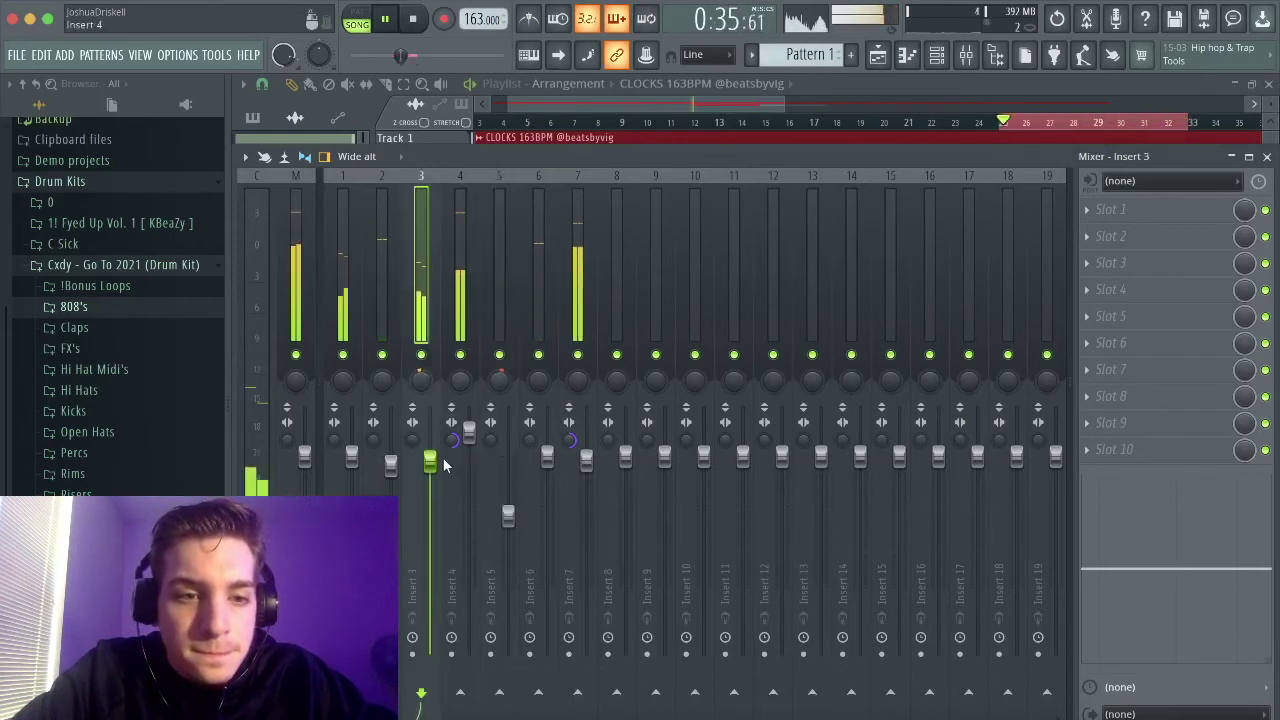
left_click(508, 513)
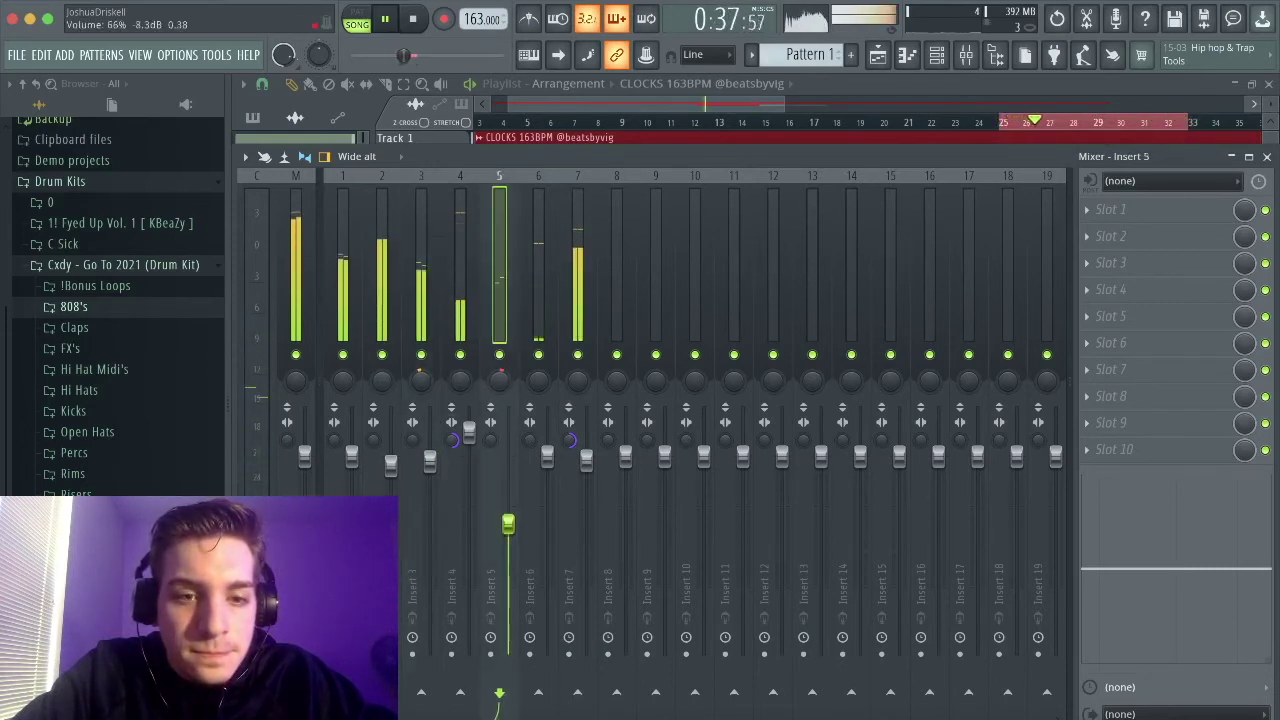
- Lower Insert 6's volume slightly and play back the adjusted mix
left_click(547, 458)
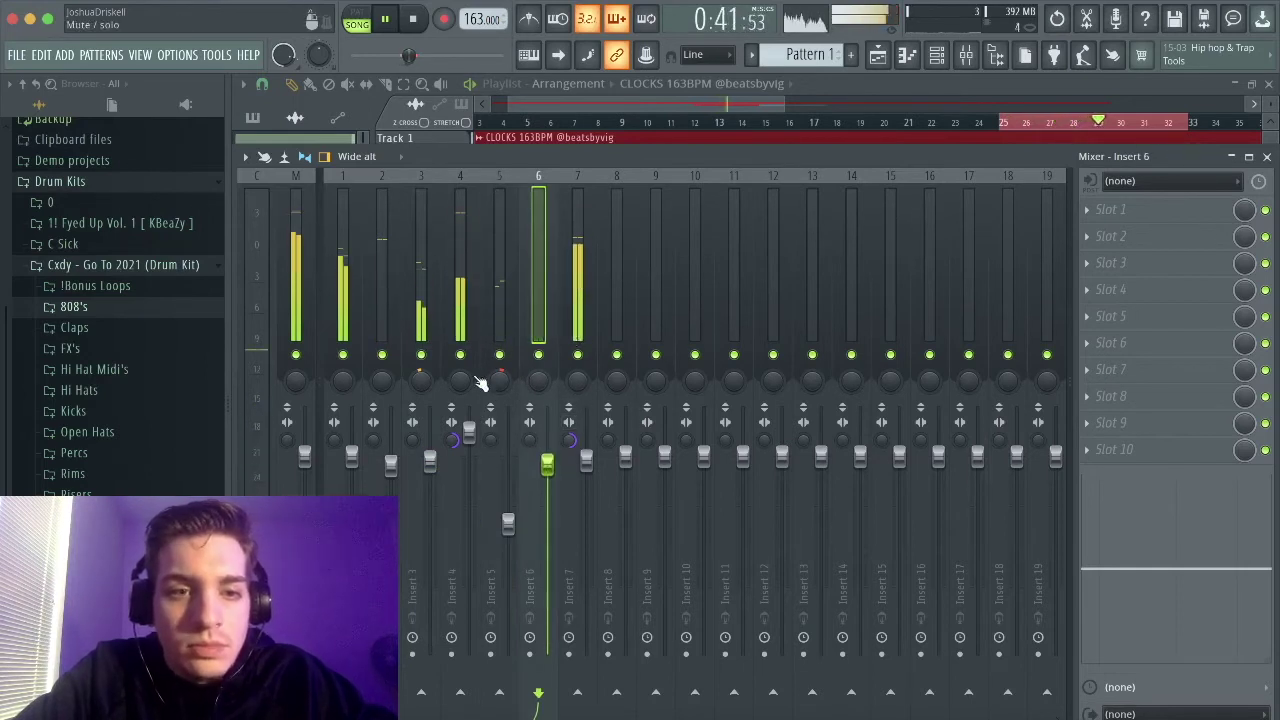
key("space")
key("space")
key("space")
left_click(348, 354)
key("space")
key("space")
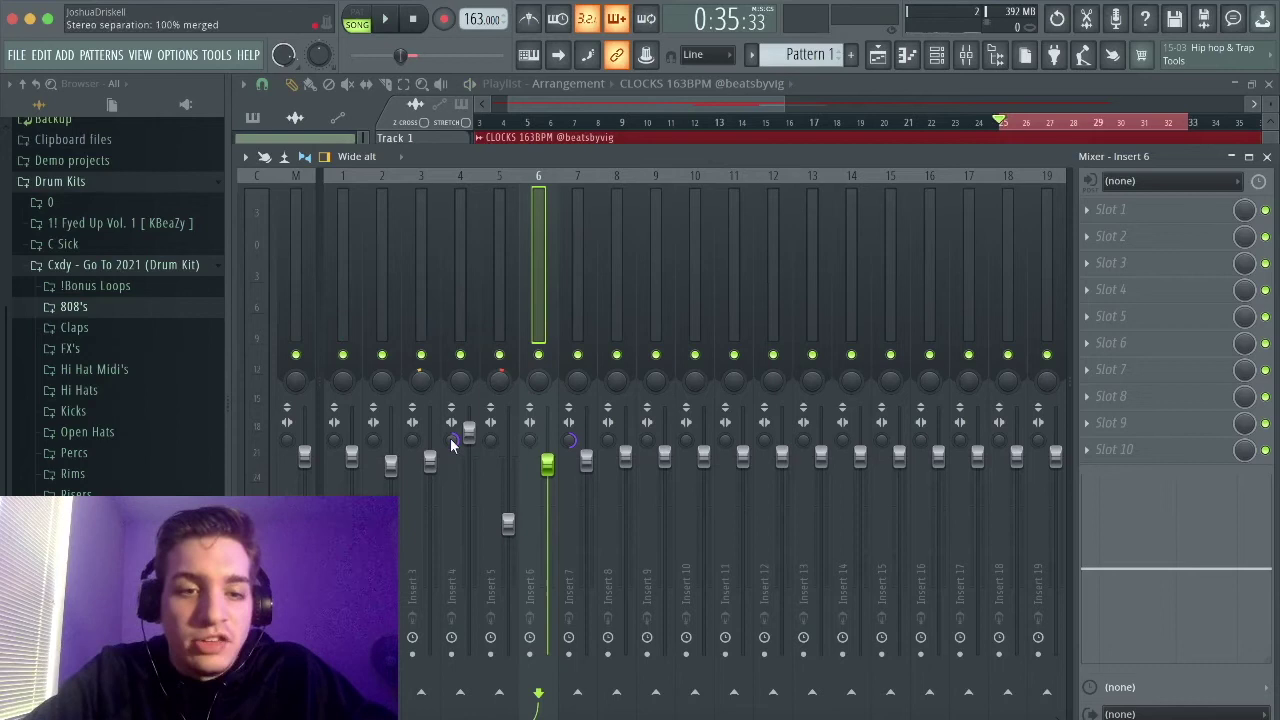
- Try setting Insert 4's stereo separation to 100% separated
left_click_drag(451, 440, 451, 430)
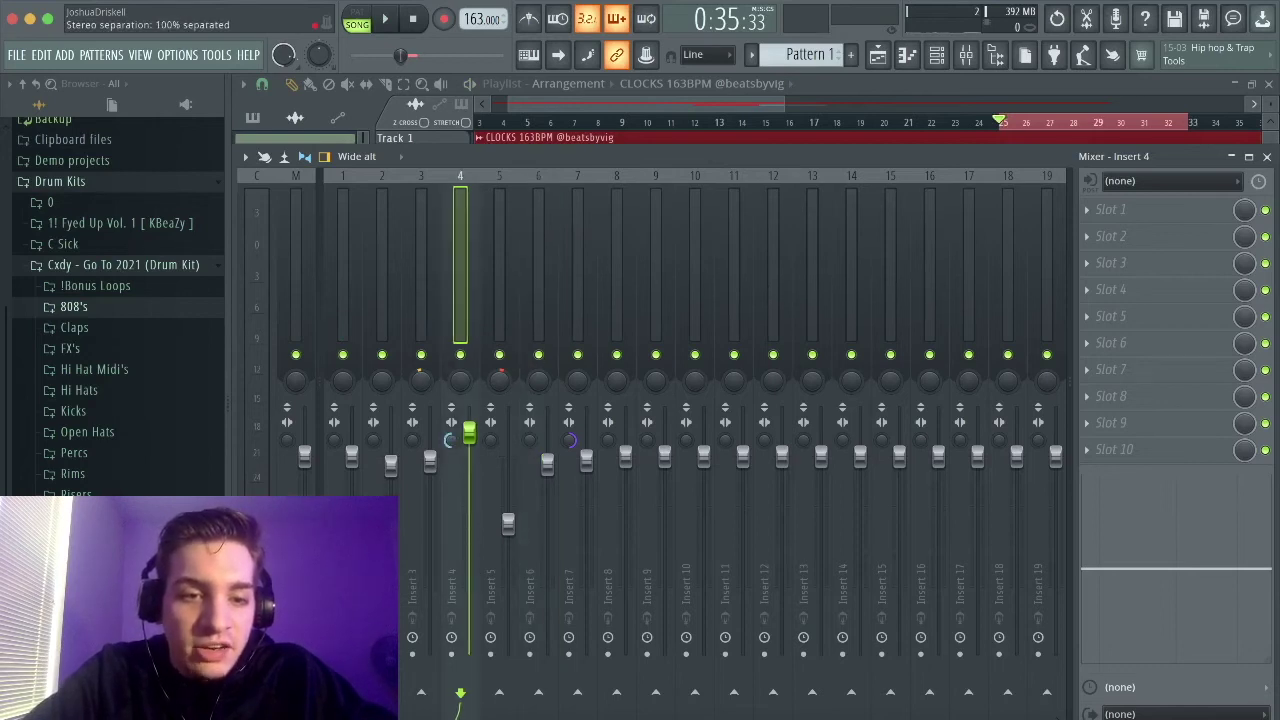
left_click(571, 442)
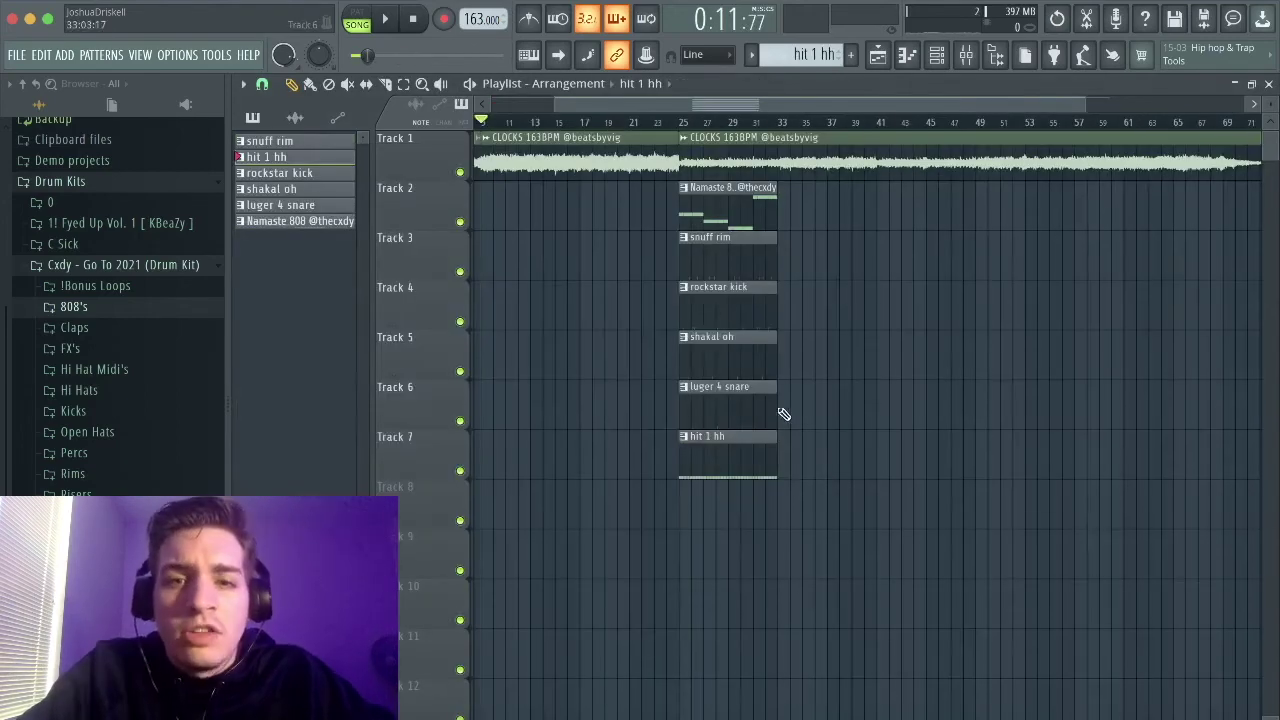
- Split the current pattern by channel into separate playlist clips
left_click(101, 55)
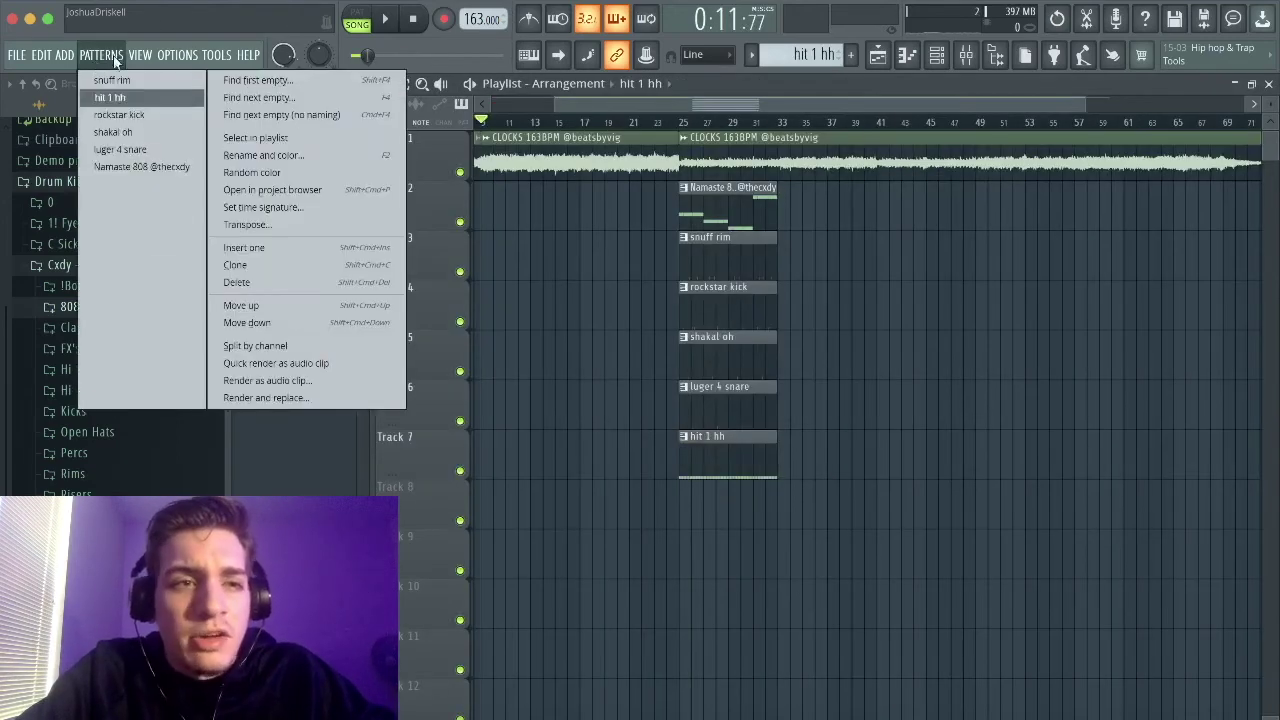
left_click(267, 345)
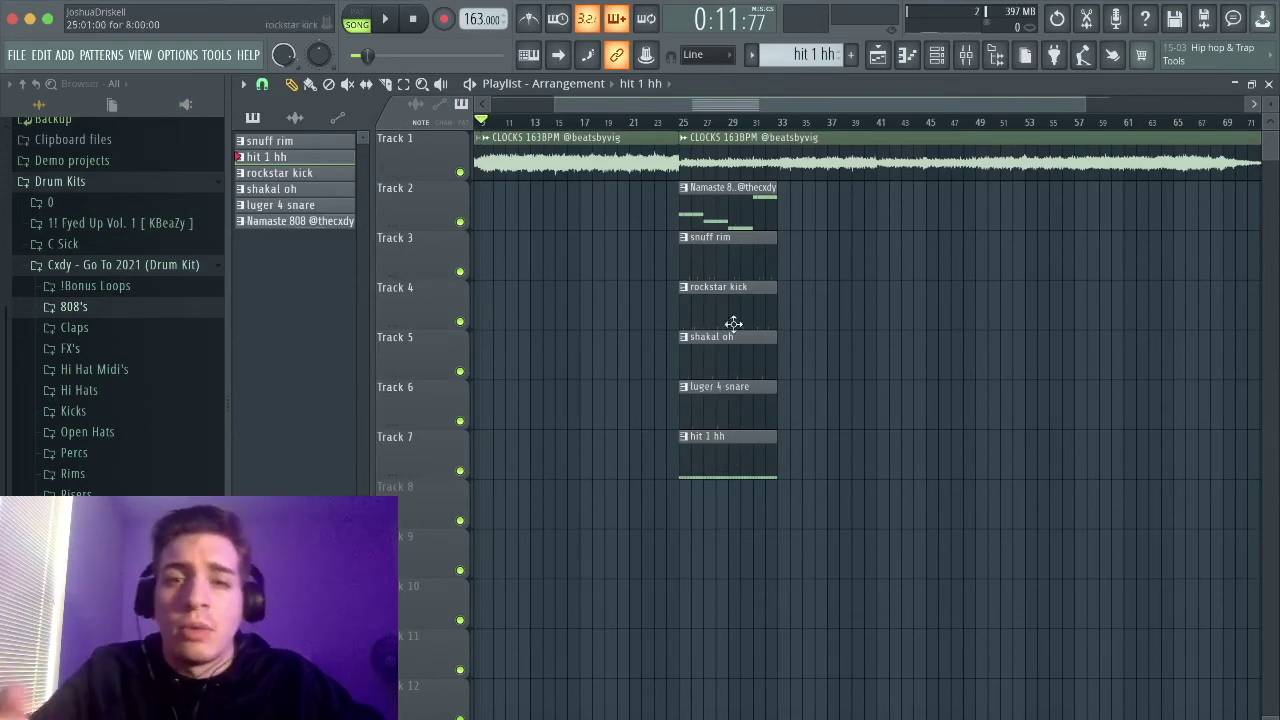
scroll(634, 321, "down", 2, "ctrl")
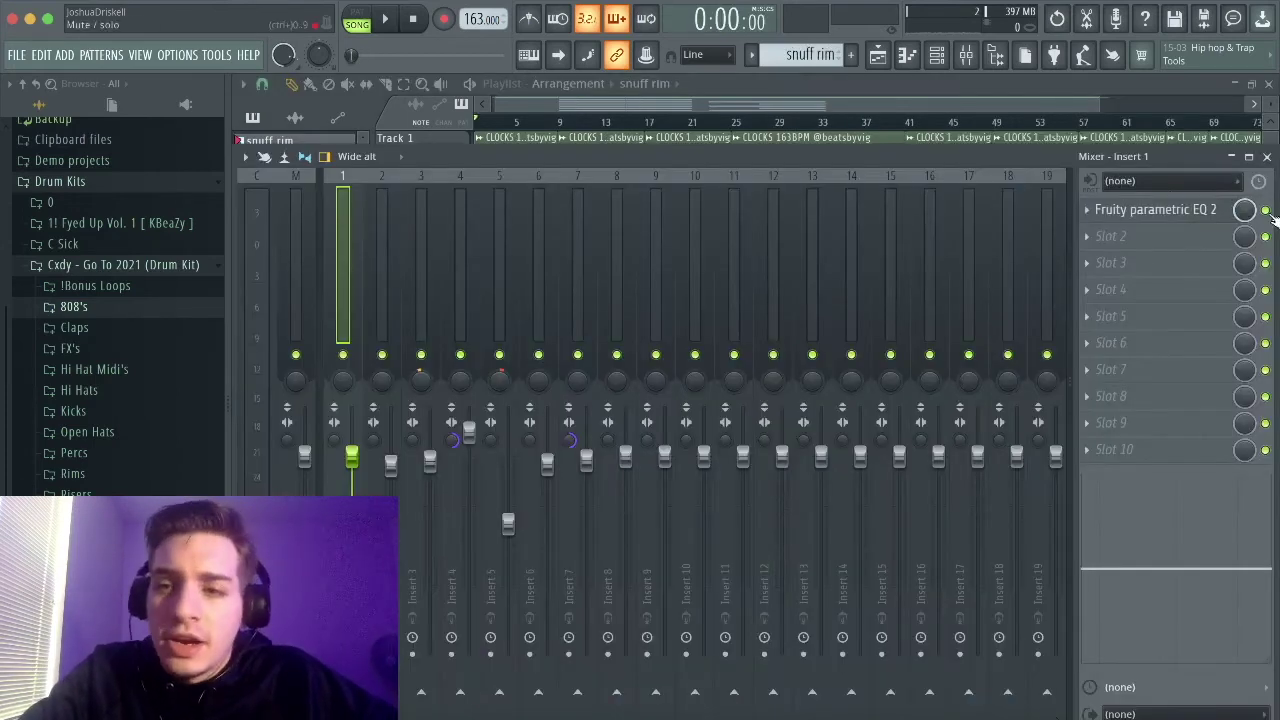
- Create an automation clip for the mute state of Insert 1's Fruity parametric EQ 2, check the EQ curve and return to the playlist
right_click(1266, 212)
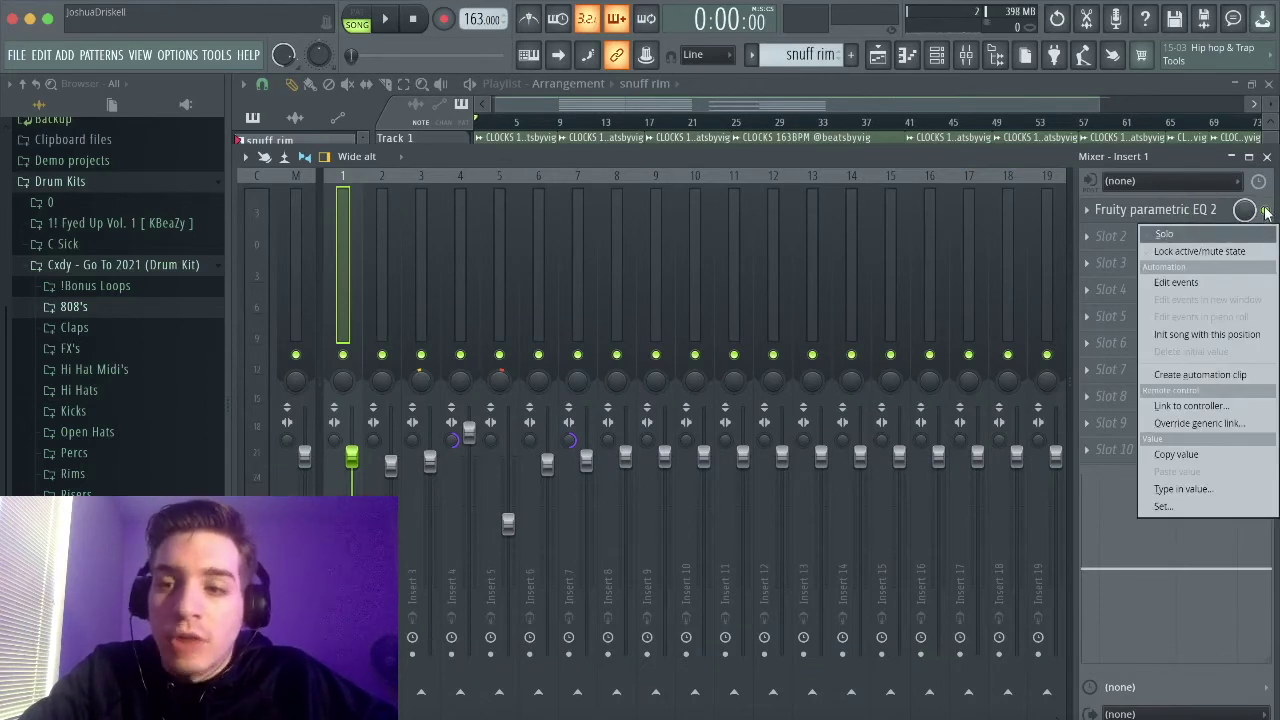
left_click(1200, 375)
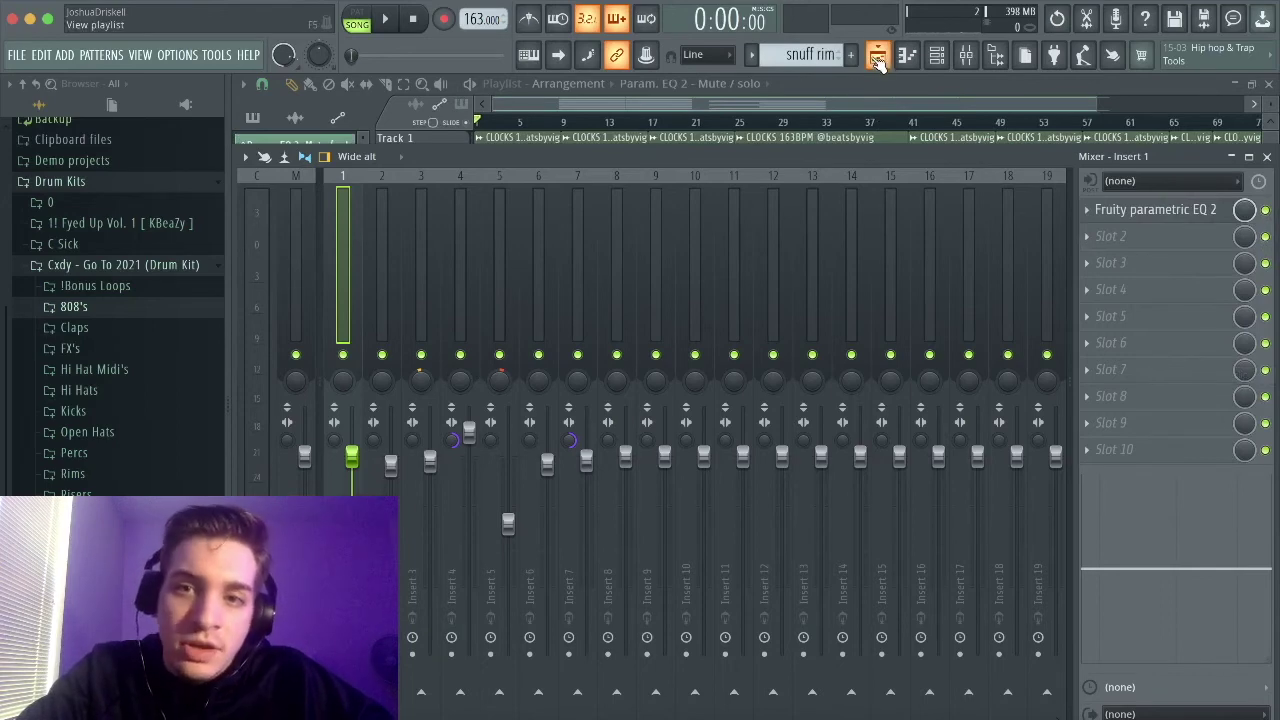
left_click(878, 58)
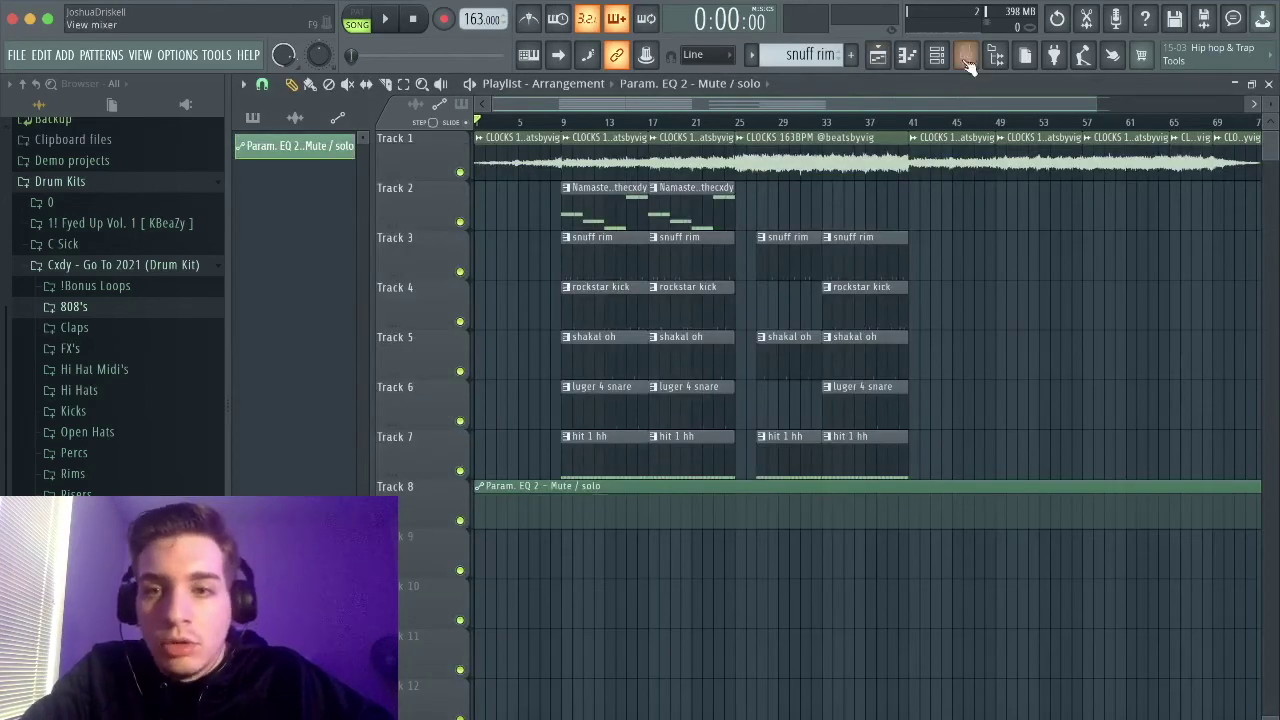
left_click(966, 57)
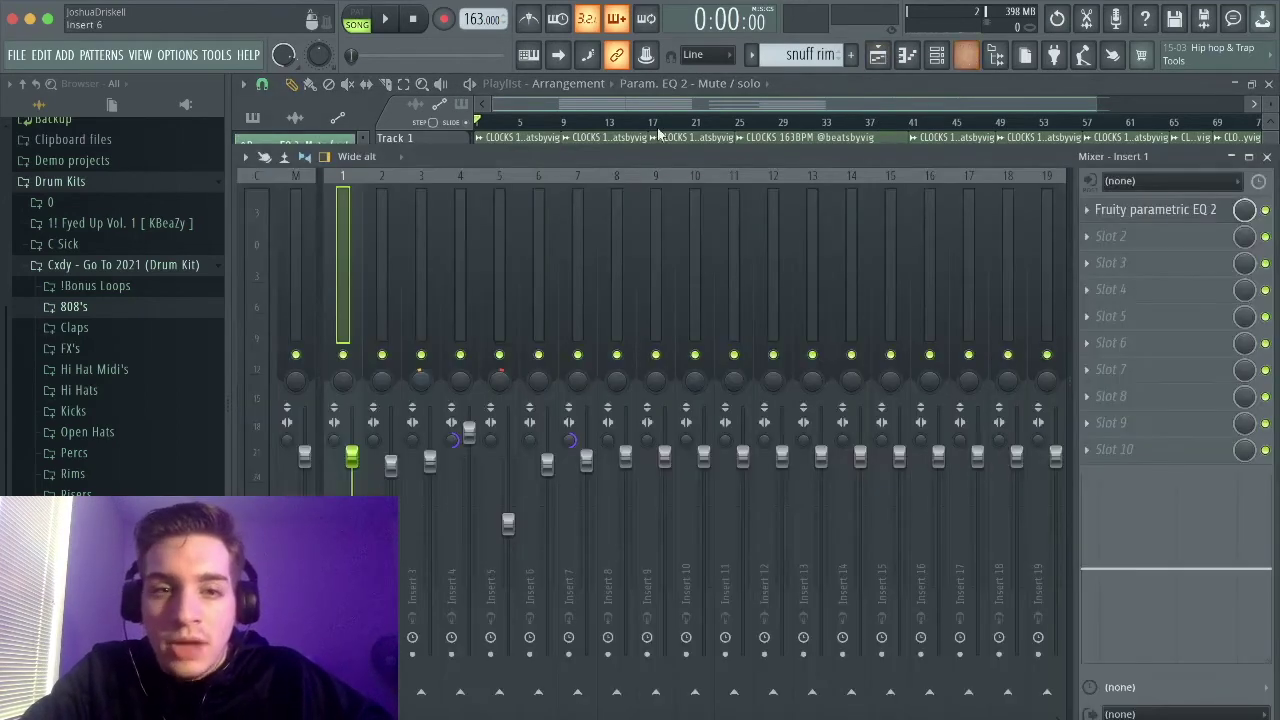
left_click(1150, 210)
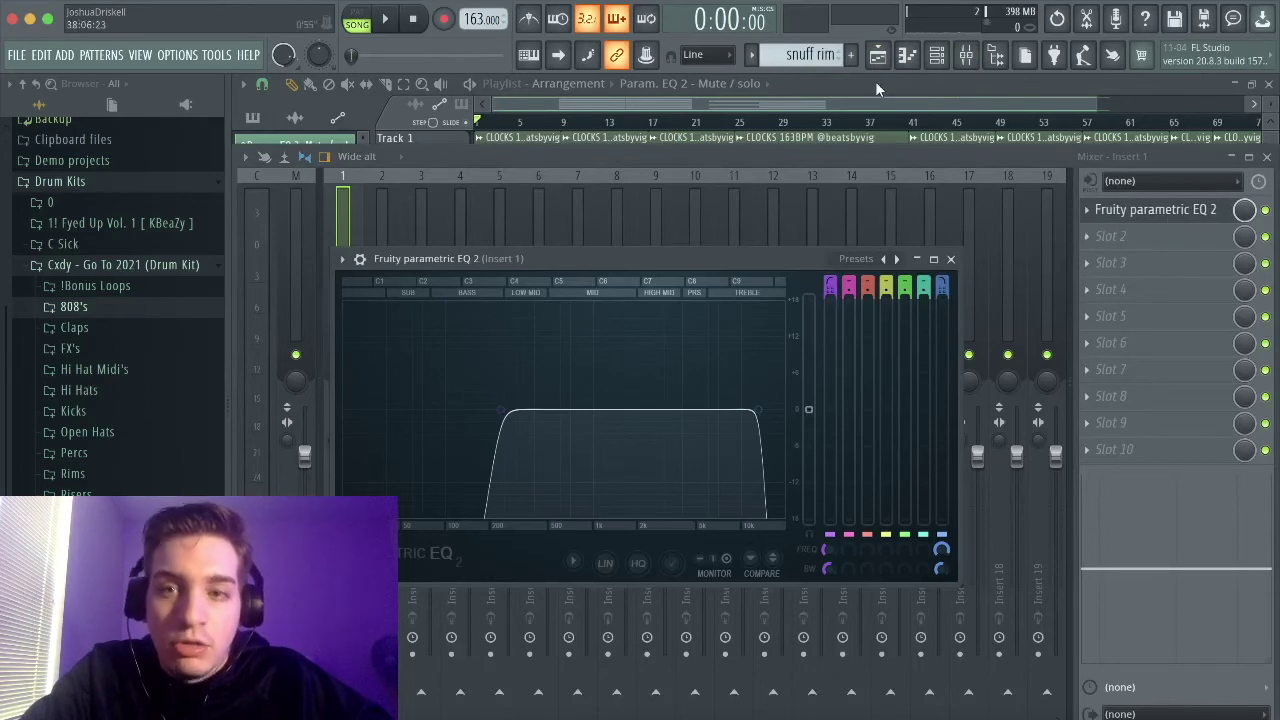
left_click(877, 56)
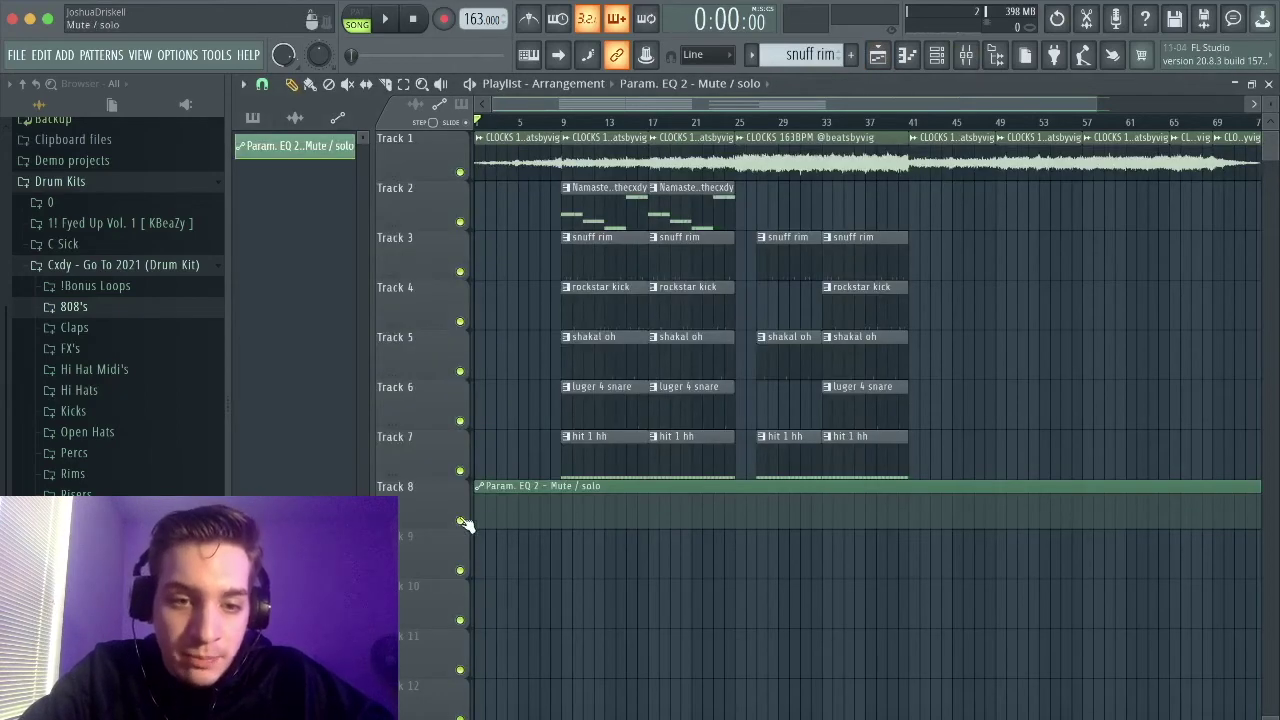
- Set the EQ mute automation on Track 8 to 0% from its start up to bar 9
scroll(470, 508, "up", 3, "ctrl")
left_click_drag(475, 499, 466, 532)
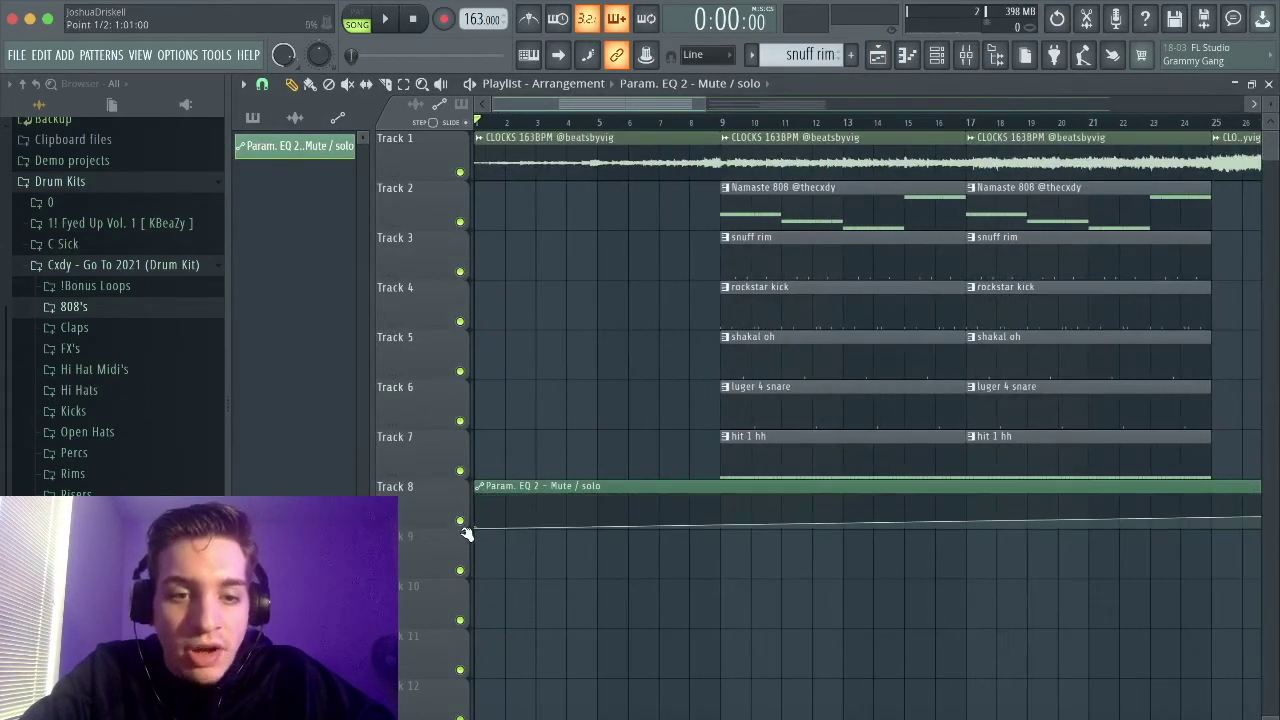
scroll(466, 532, "down", 3, "ctrl")
left_click_drag(1122, 497, 544, 552)
scroll(549, 552, "up", 2, "ctrl")
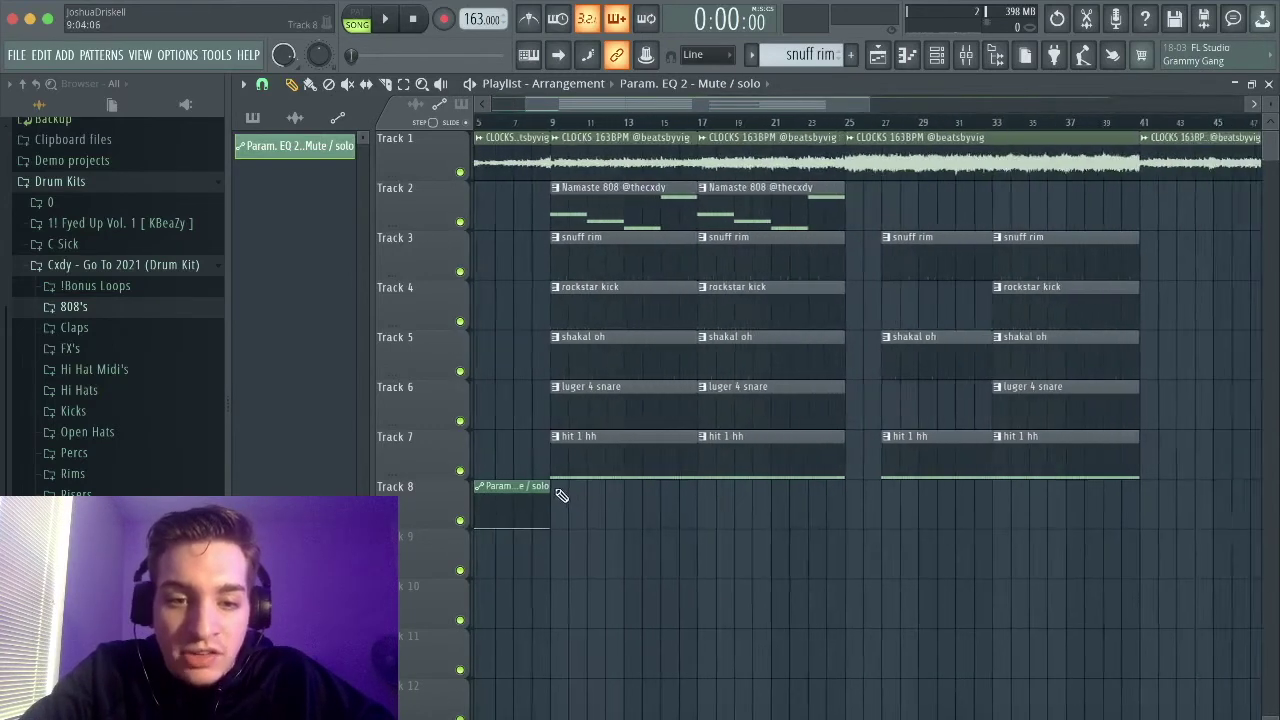
- Extend the EQ mute automation to bar 41, at 100% from bar 9 to 25 and at 0% from bar 25 onward
left_click_drag(551, 497, 847, 500)
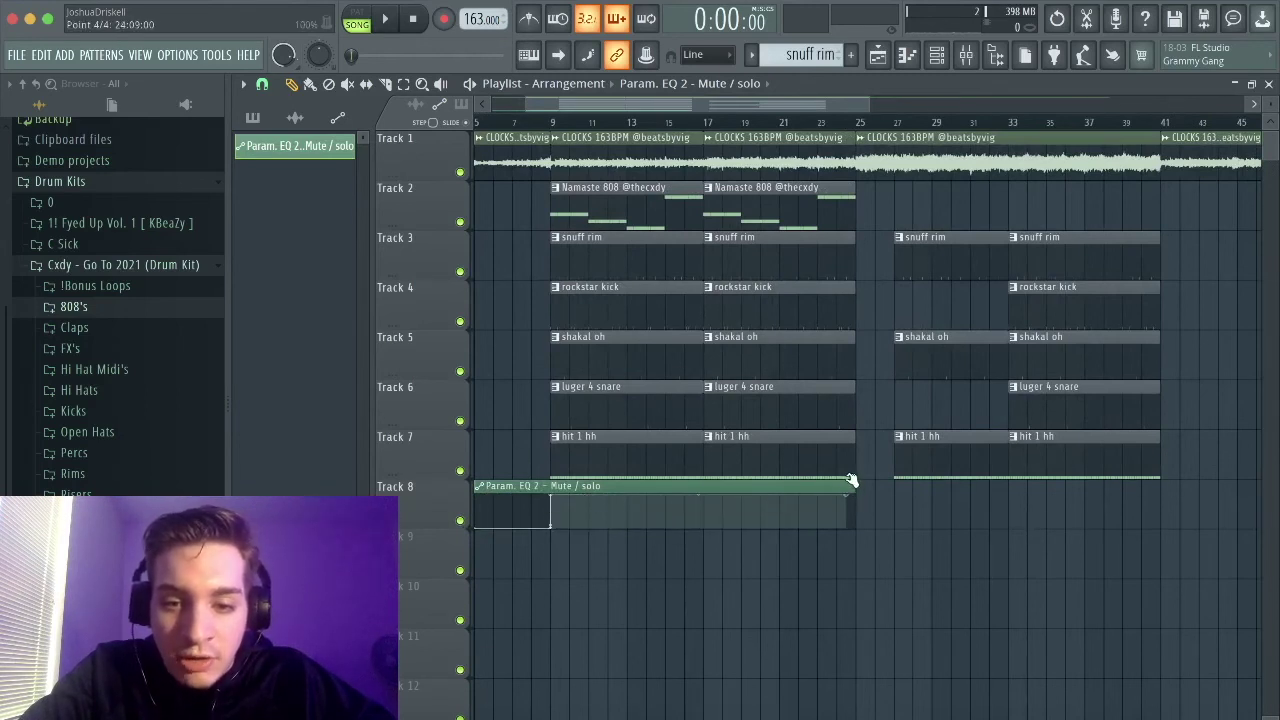
left_click_drag(857, 483, 1159, 497)
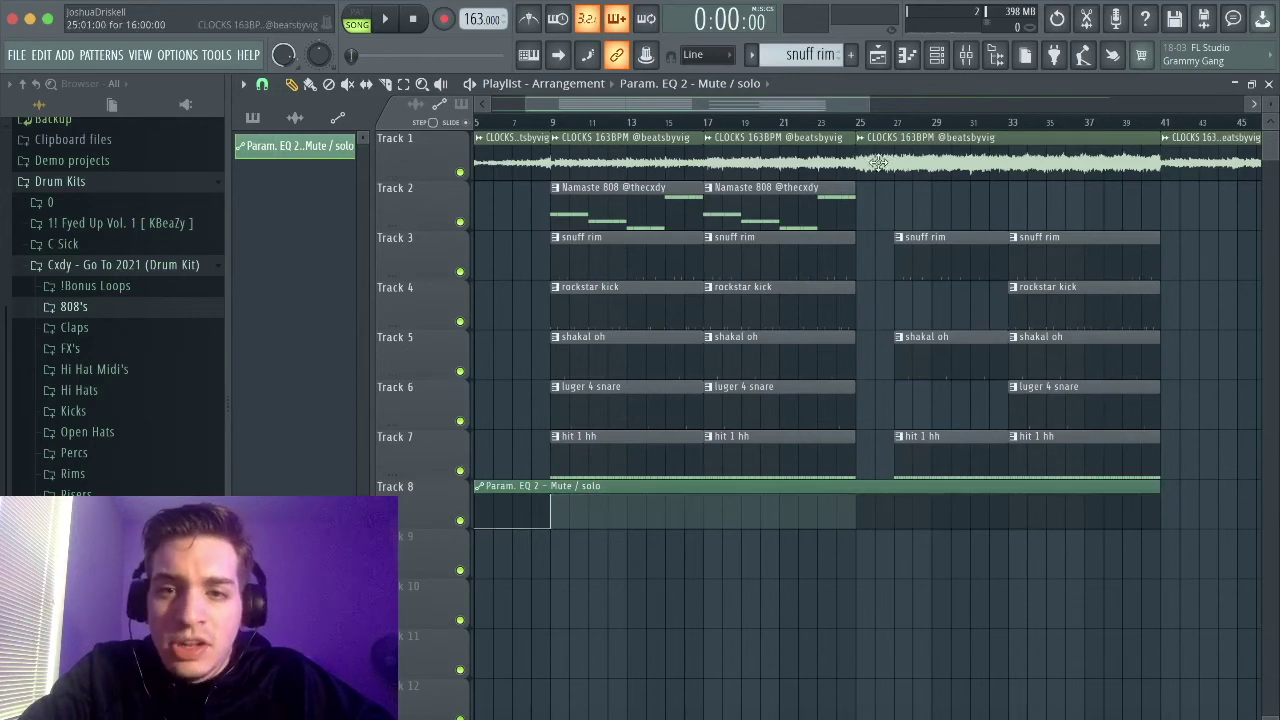
left_click(857, 123)
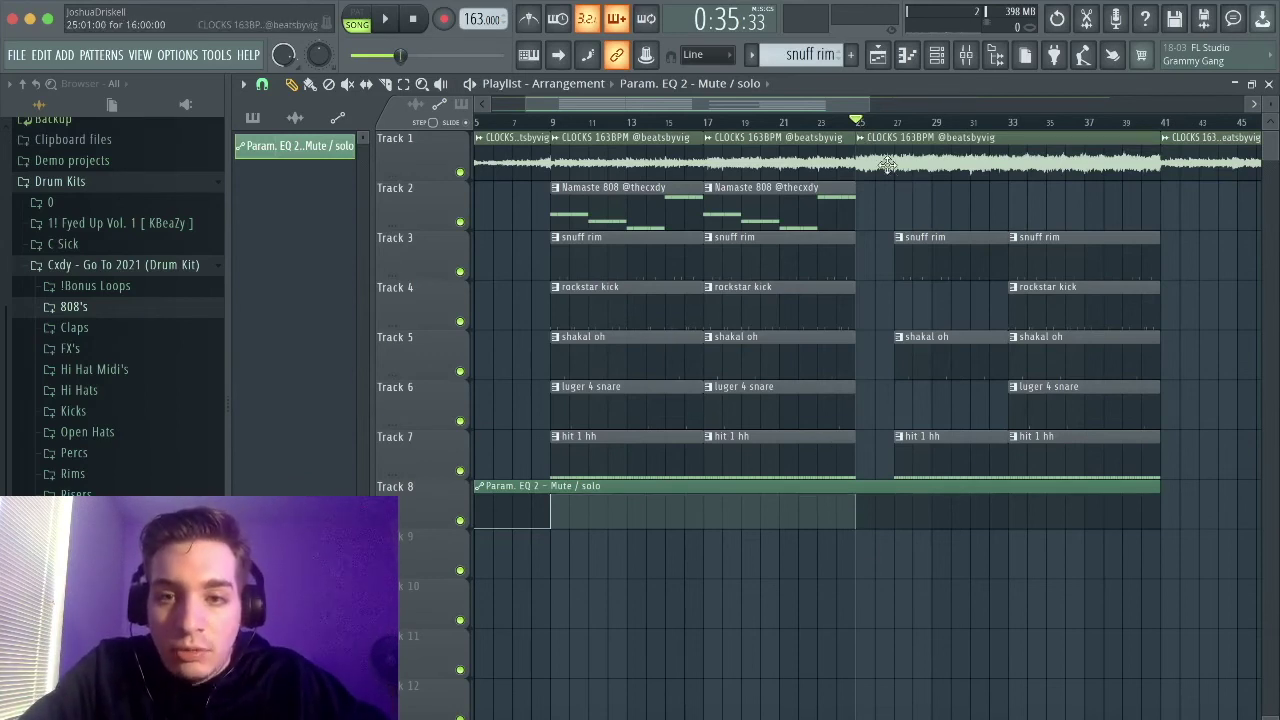
left_click_drag(984, 496, 1165, 568)
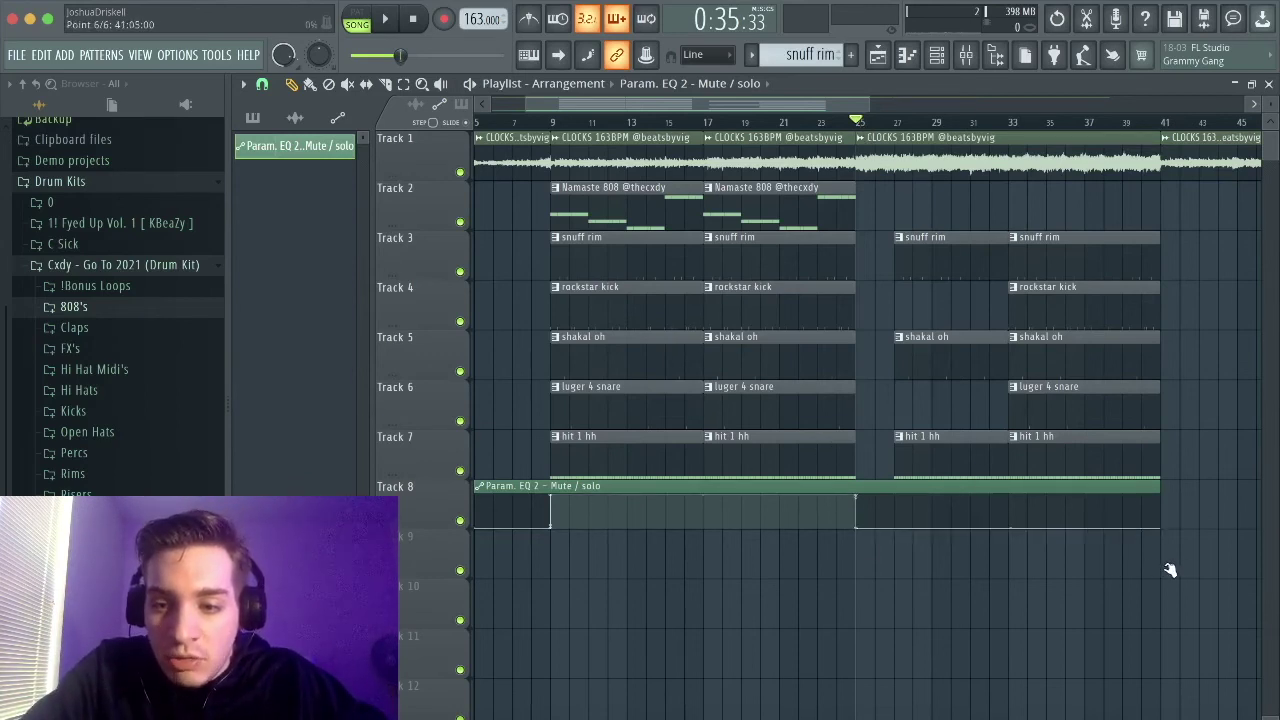
scroll(860, 170, "down", 3)
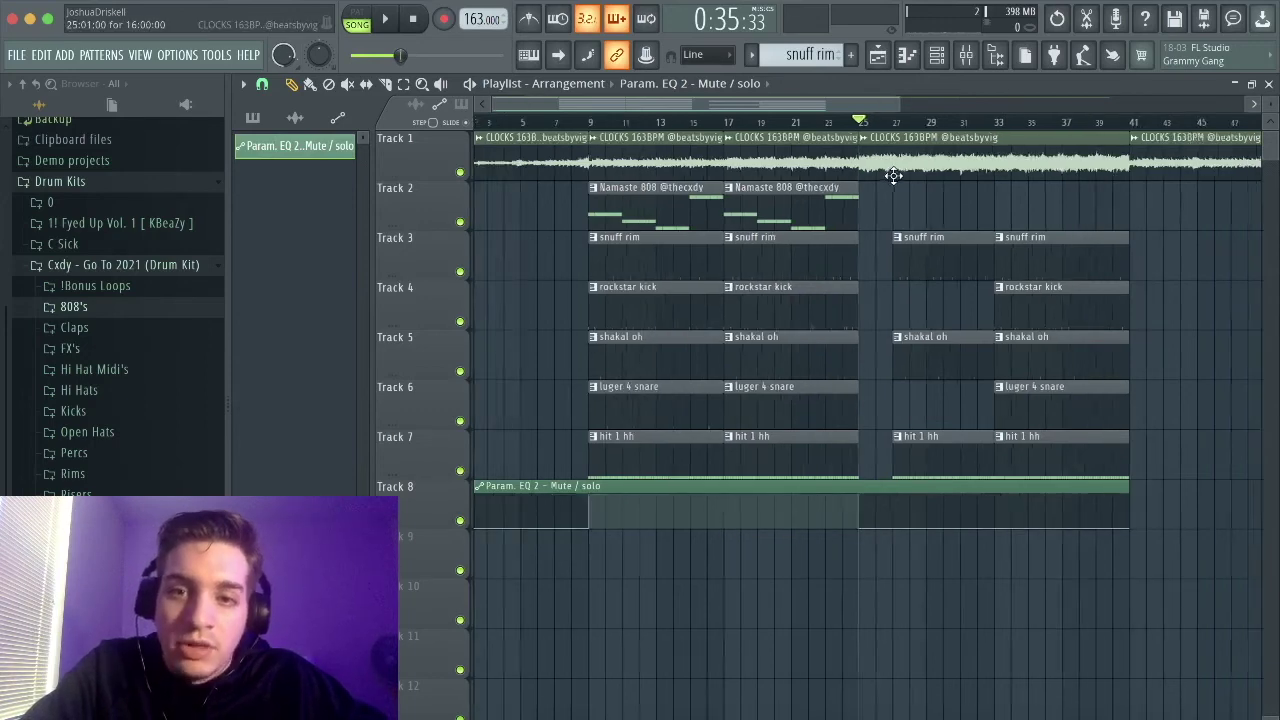
scroll(840, 195, "up", 2)
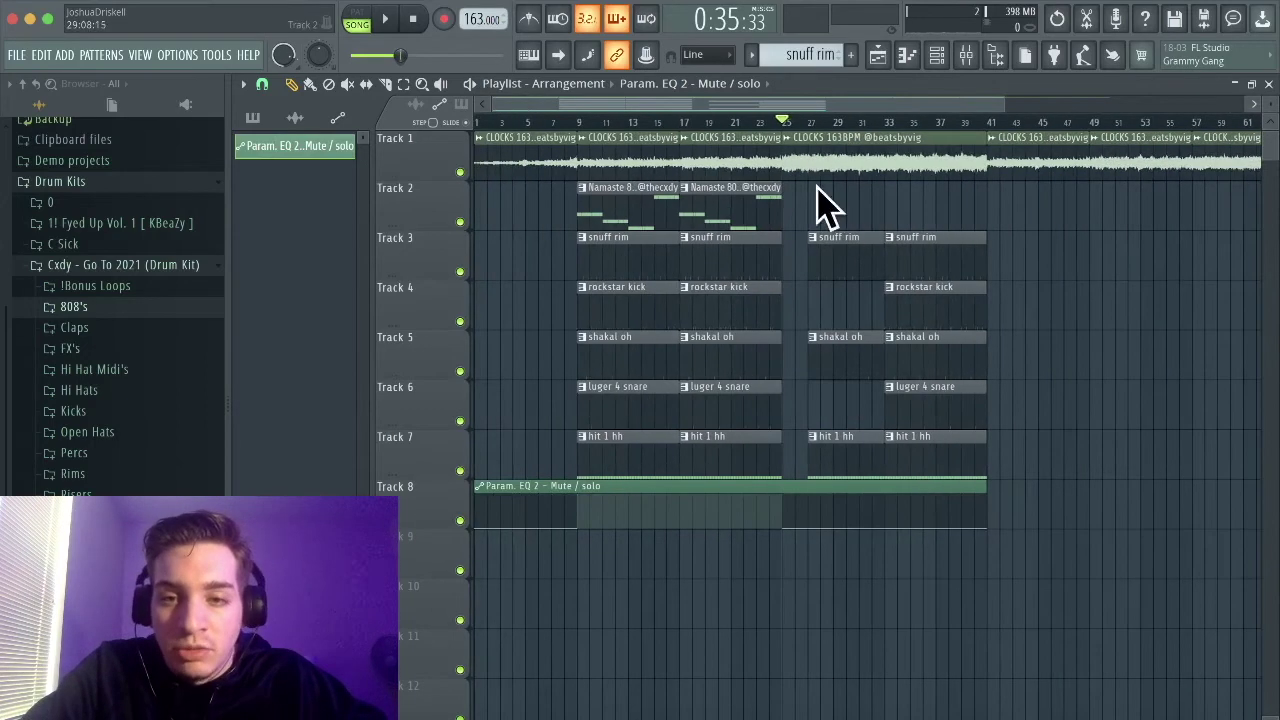
key("space")
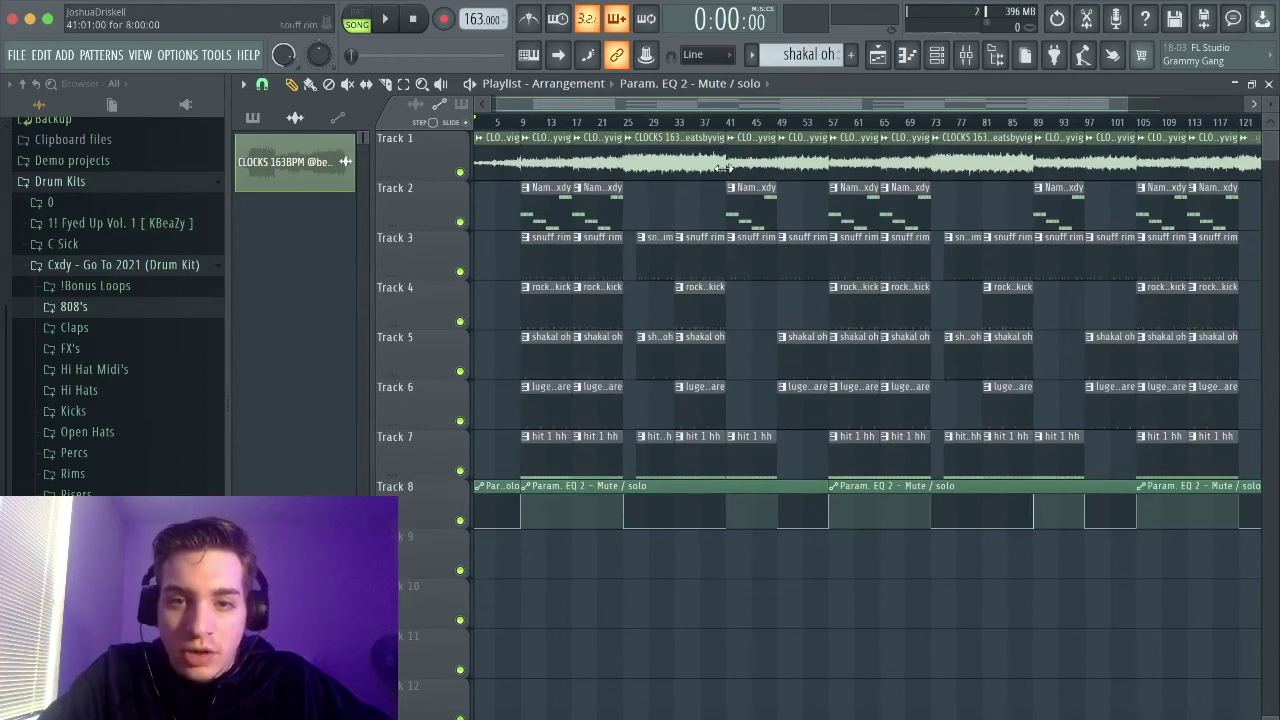
- Shorten the snuff rim, shakal oh and luger 4 snare clips starting at bar 49 so they end at bar 55
scroll(710, 290, "up", 2)
scroll(685, 360, "up", 1)
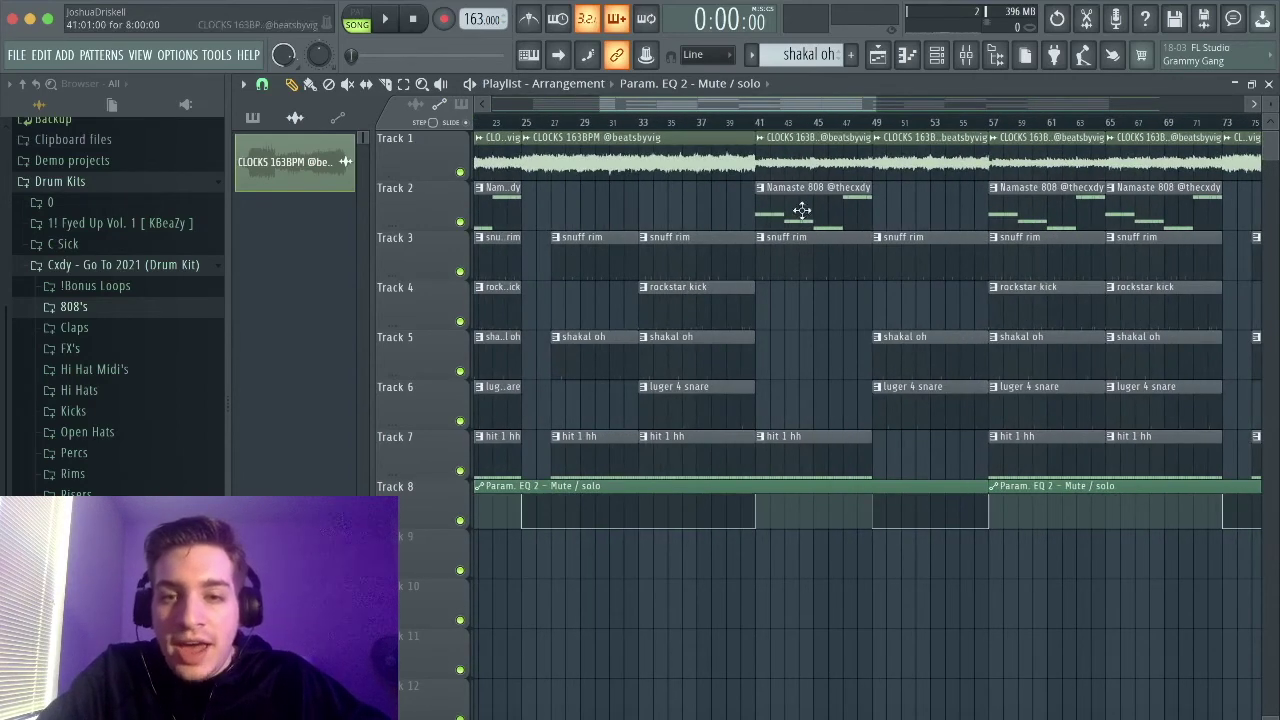
scroll(915, 240, "down", 1)
scroll(922, 224, "up", 1)
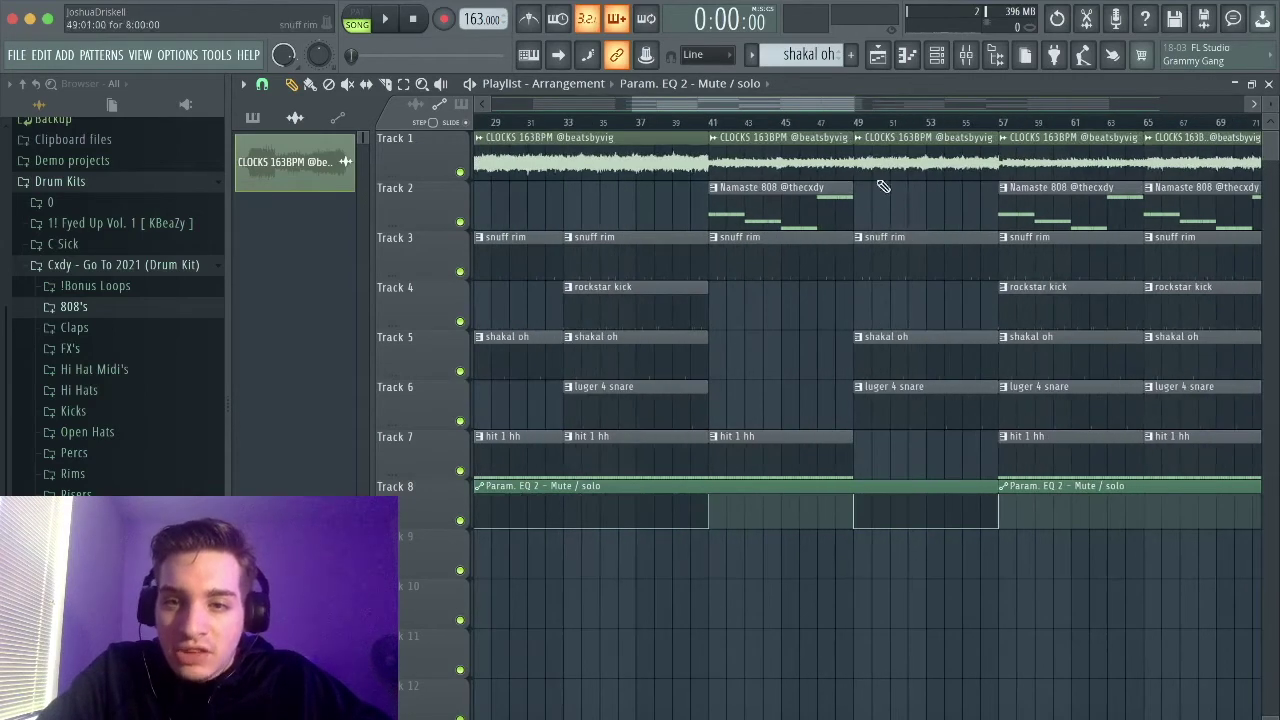
left_click_drag(888, 470, 945, 232)
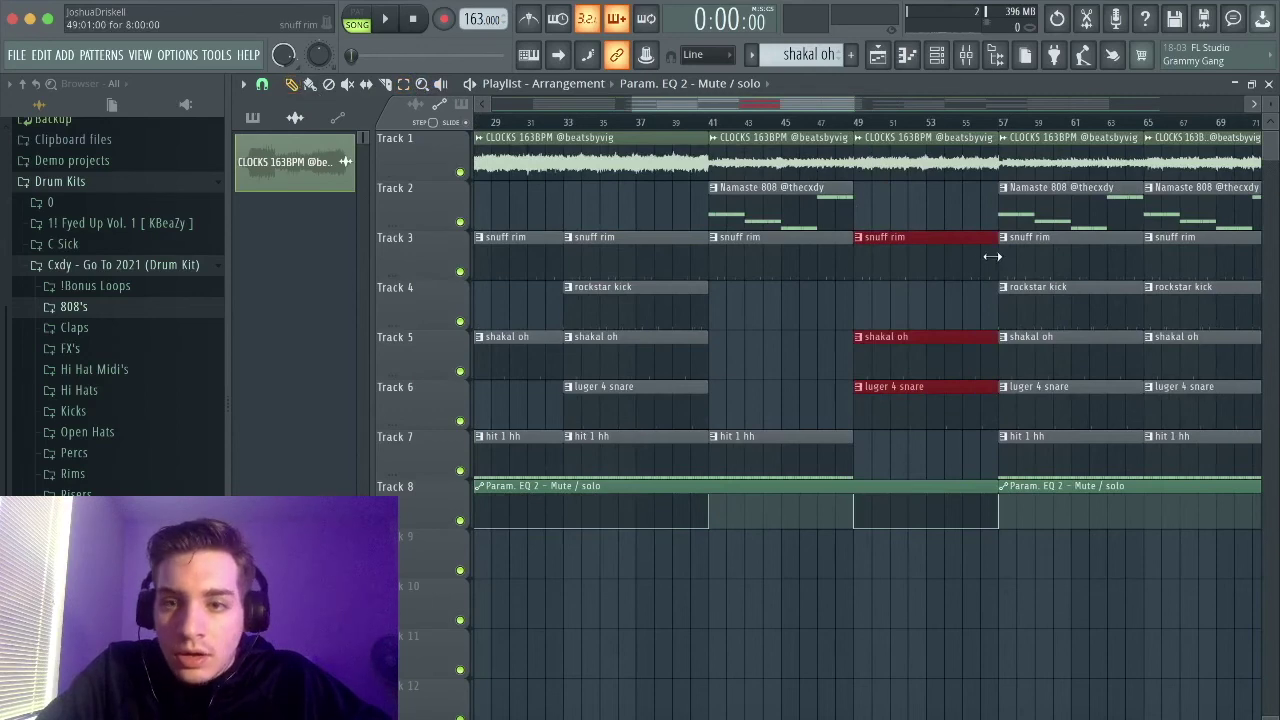
scroll(991, 257, "up", 1)
left_click_drag(991, 251, 946, 251)
scroll(940, 245, "down", 3)
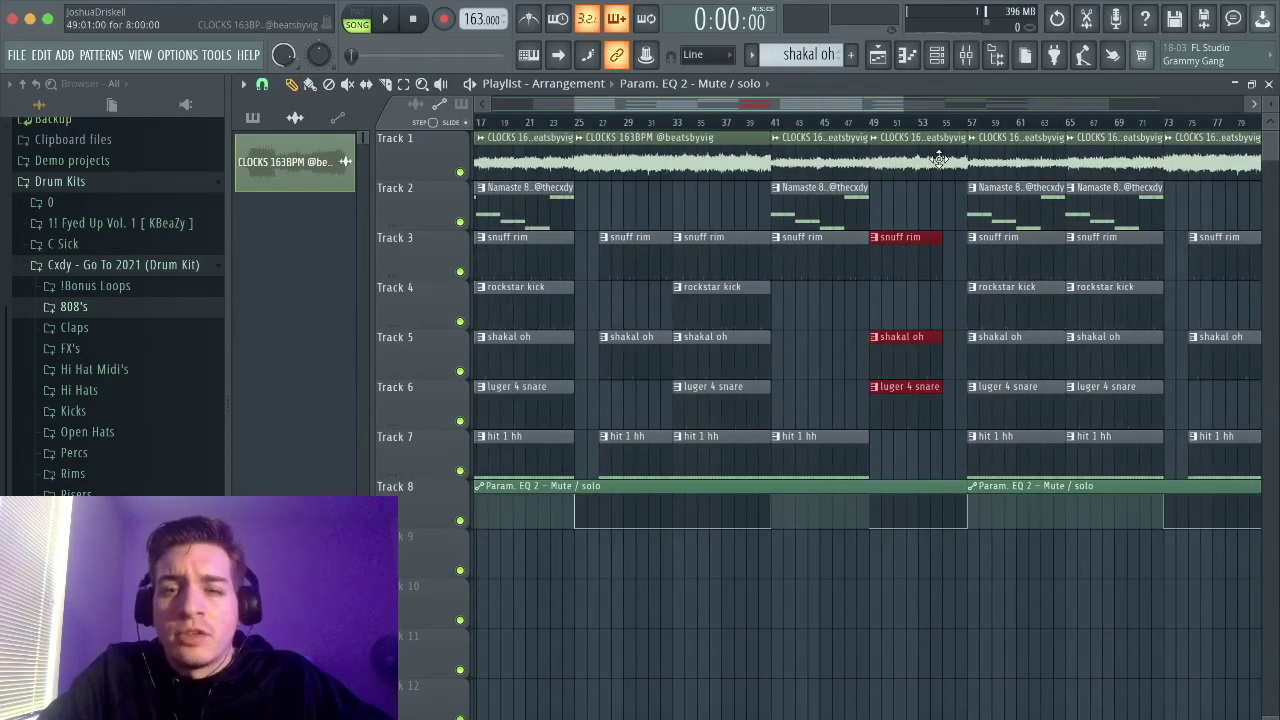
left_click(911, 200)
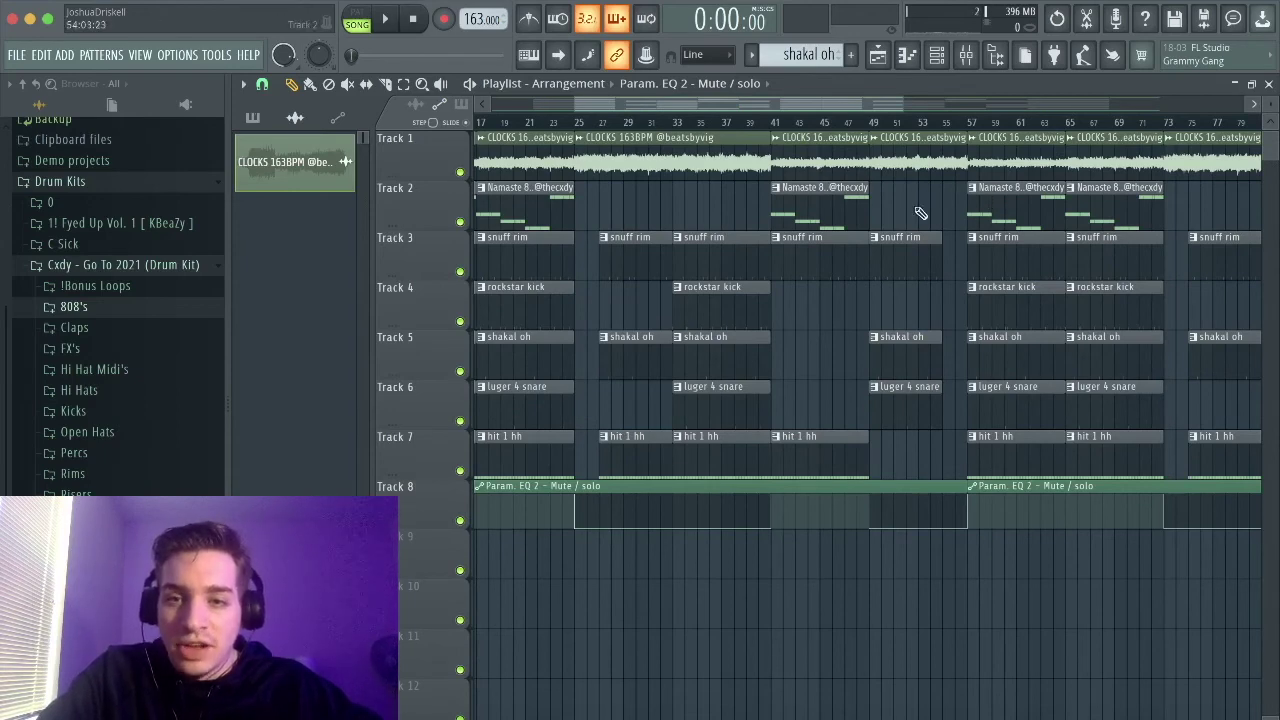
- Examine the full arrangement up to bar 129, including the Drop Off Riser clips on Track 9 and the drizlytag clip on Track 10
scroll(925, 245, "down", 4, "ctrl")
scroll(930, 242, "up", 3, "ctrl")
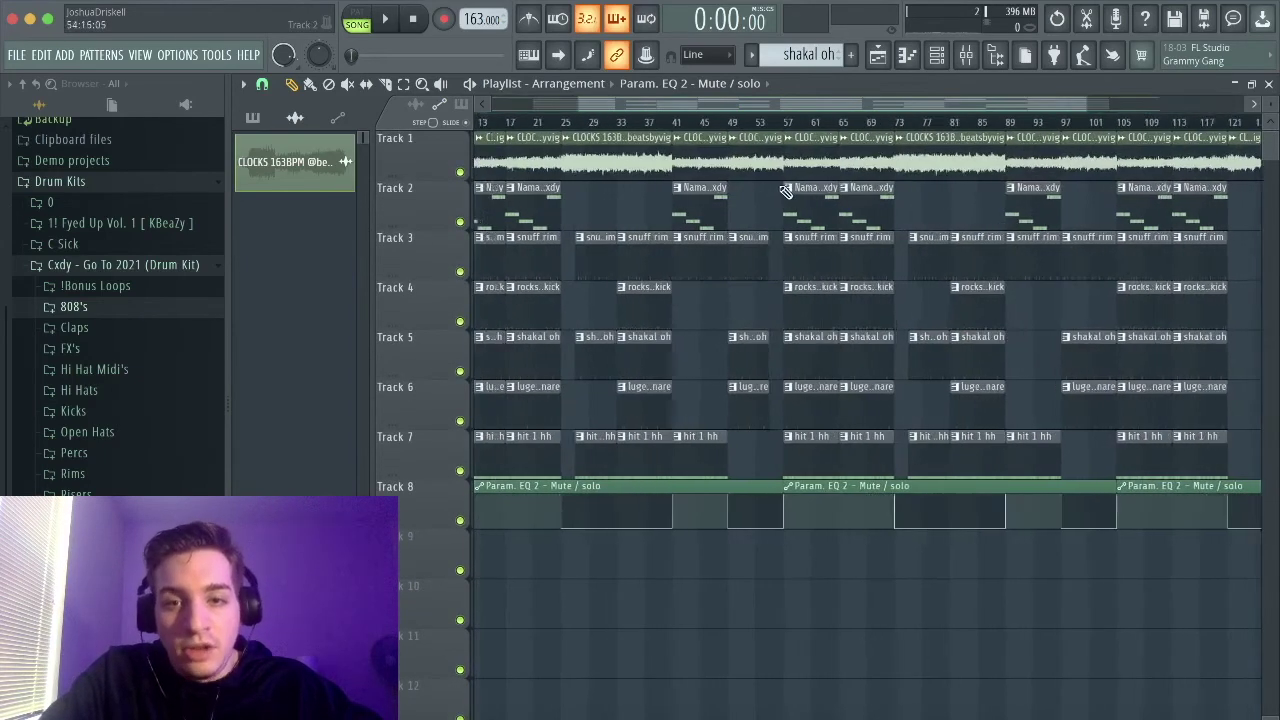
scroll(912, 269, "down", 1, "ctrl")
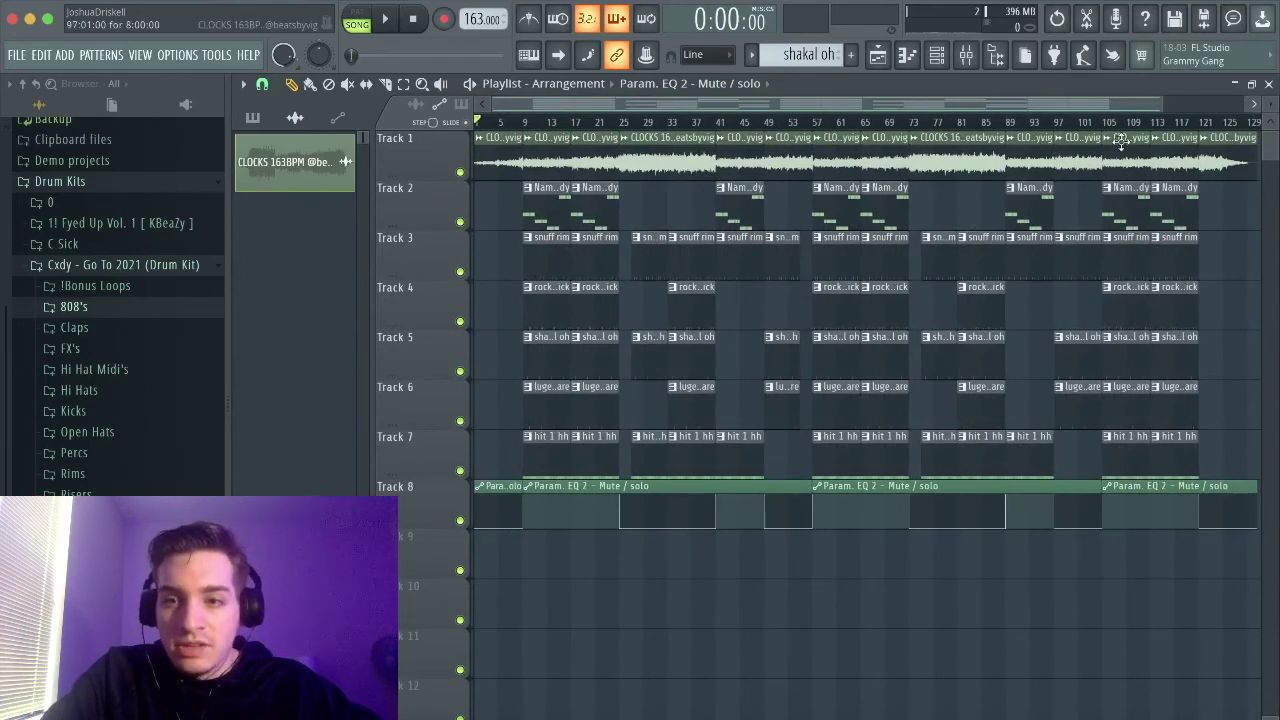
scroll(1118, 150, "up", 1, "ctrl")
scroll(1113, 165, "up", 2, "ctrl")
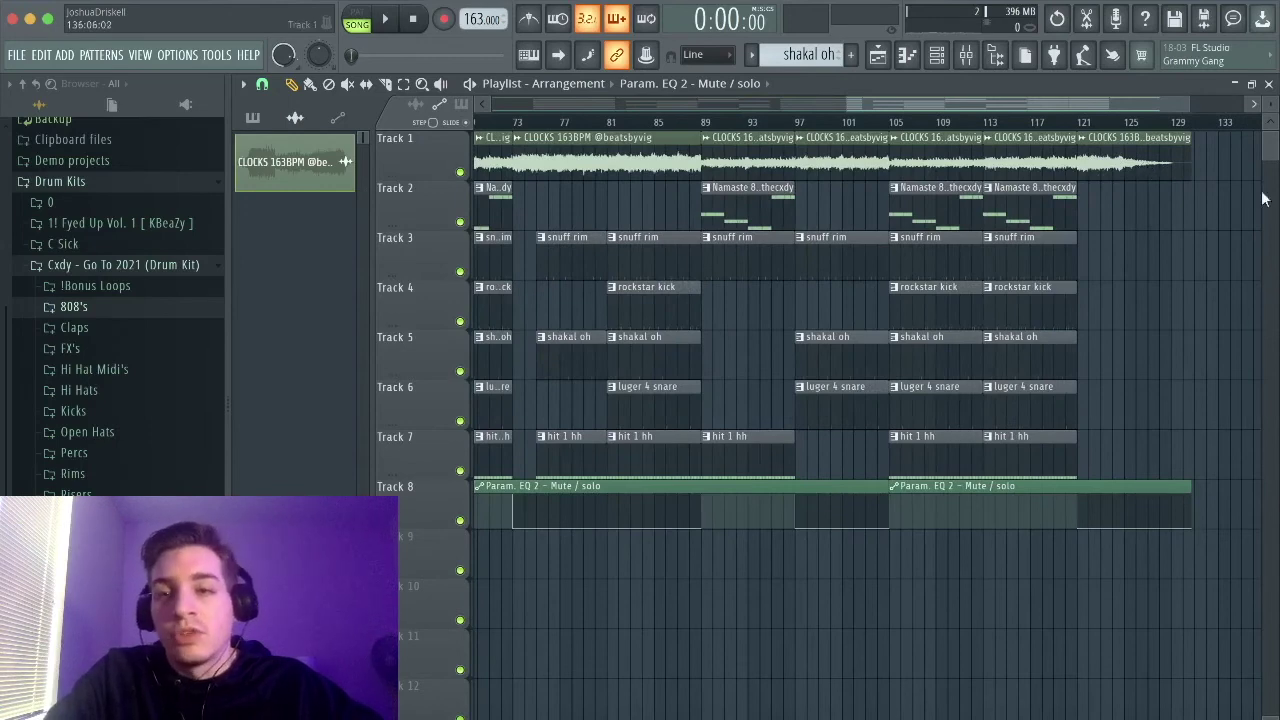
scroll(1150, 228, "down", 3, "ctrl")
scroll(447, 197, "up", 2, "ctrl")
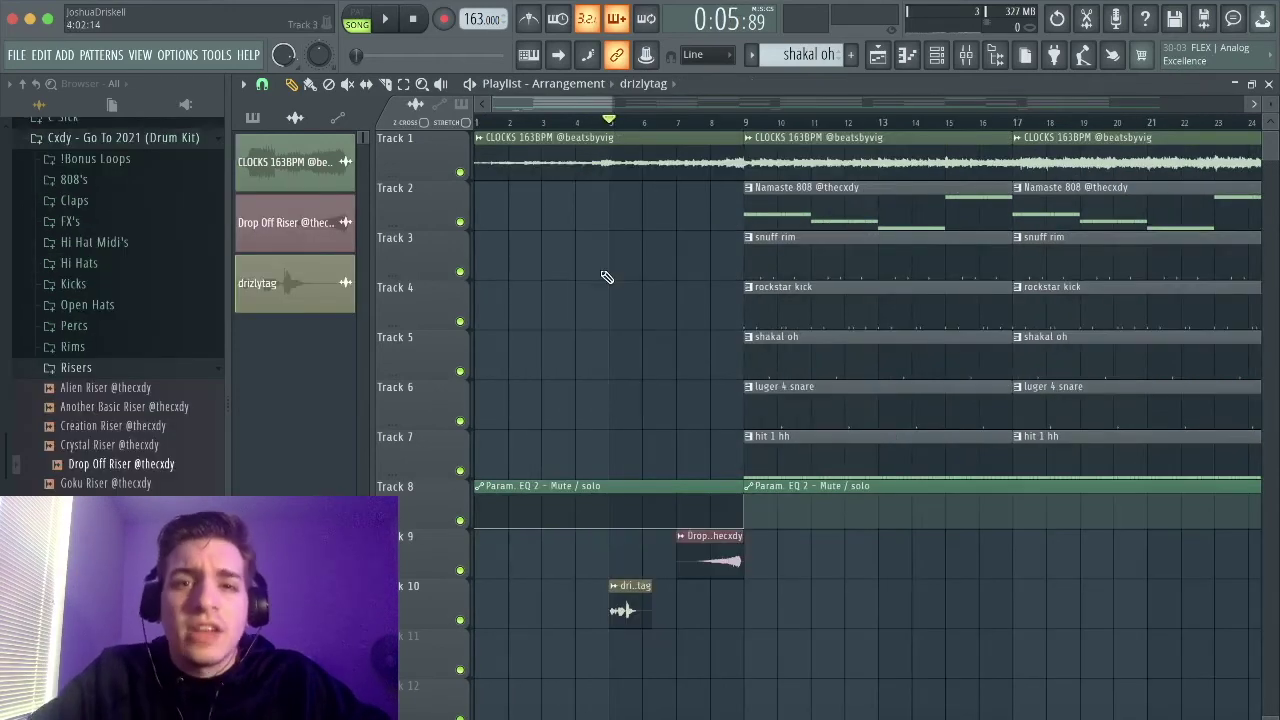
scroll(534, 280, "down", 2, "ctrl")
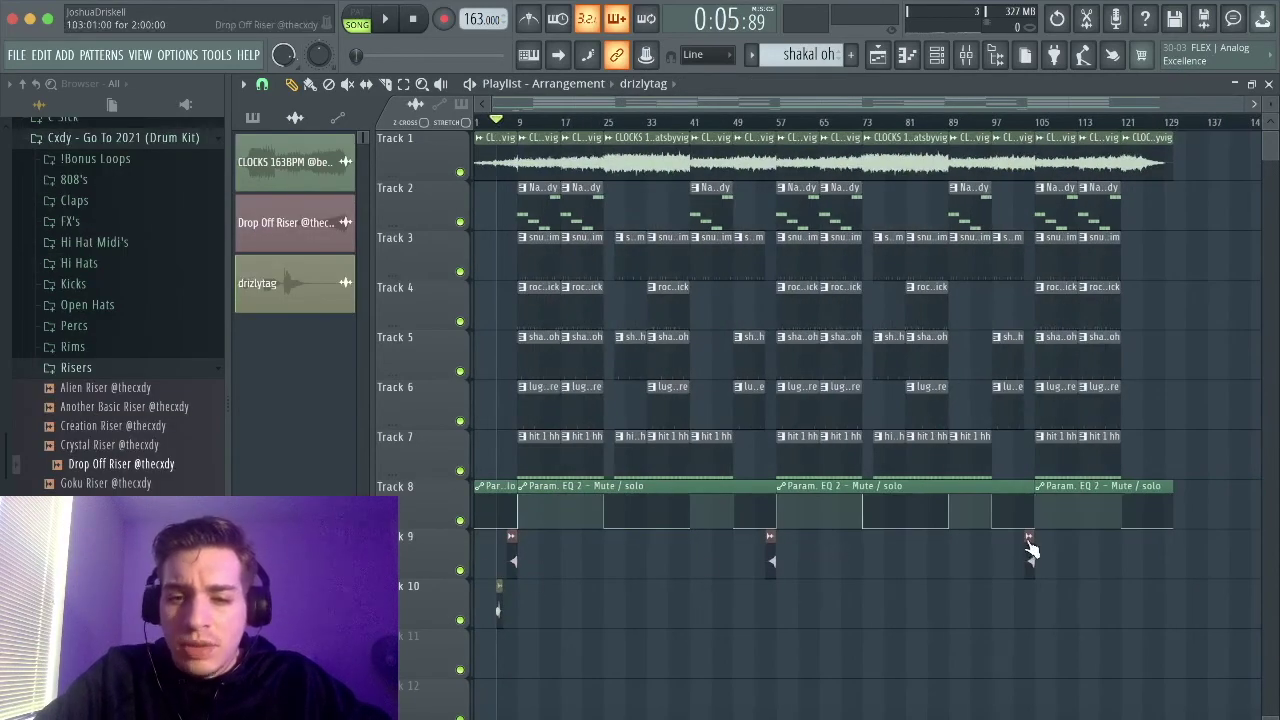
scroll(381, 281, "up", 2)
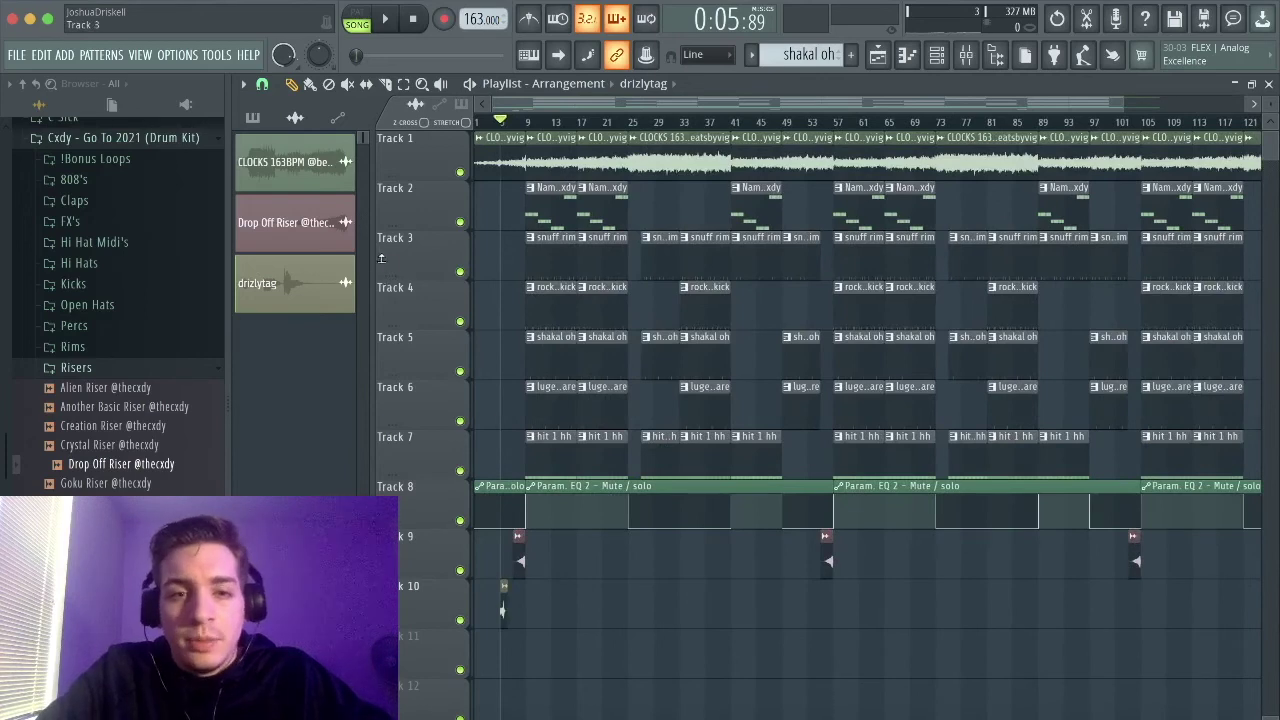
scroll(390, 262, "up", 2)
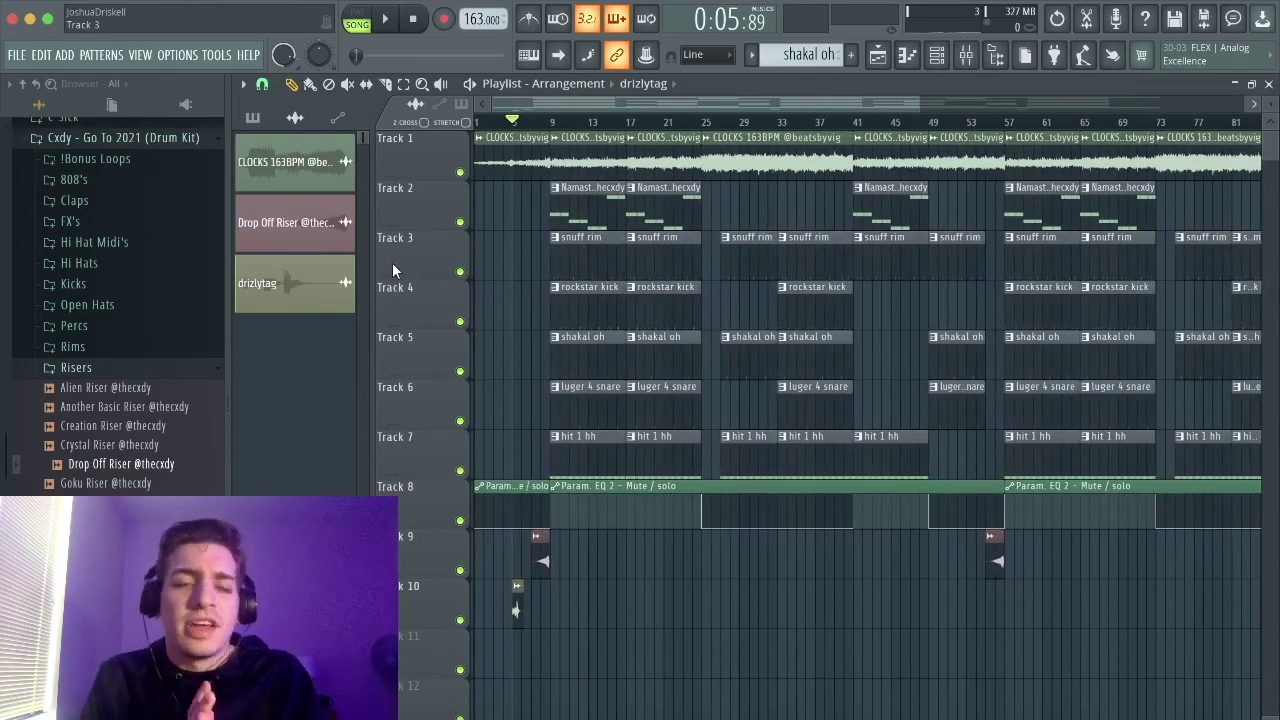